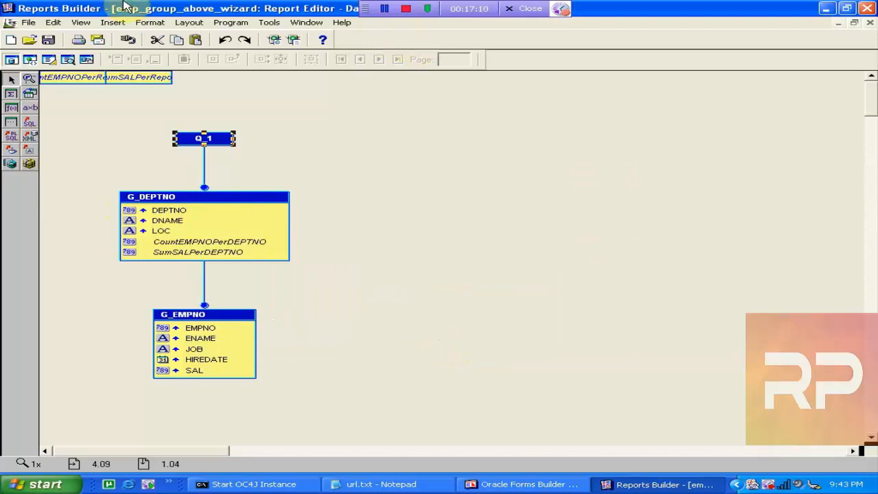
click(28, 22)
mouse_move(221, 38)
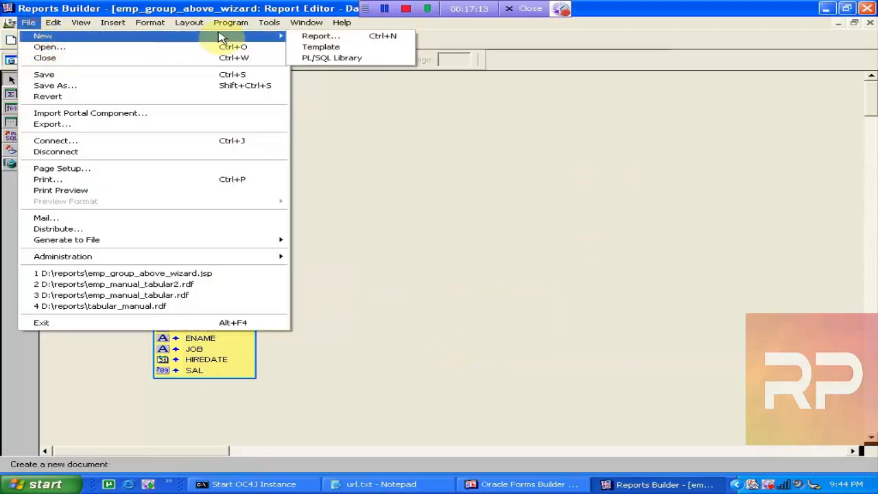
click(322, 35)
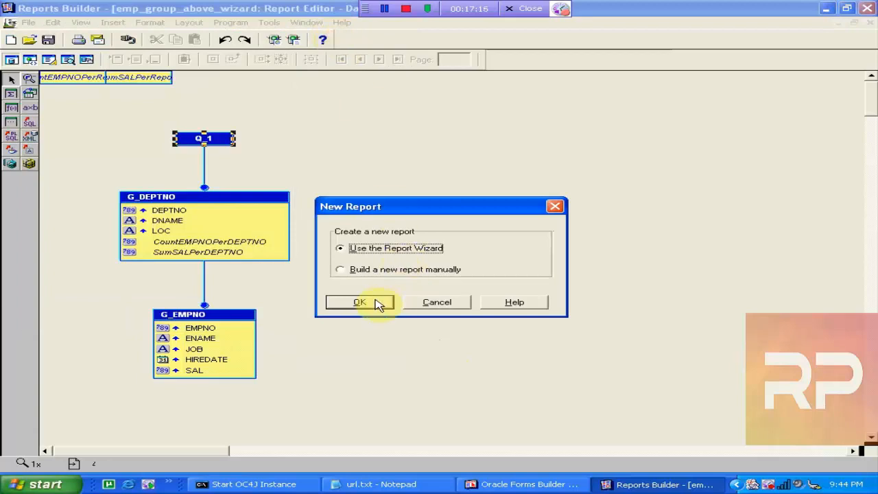
click(370, 302)
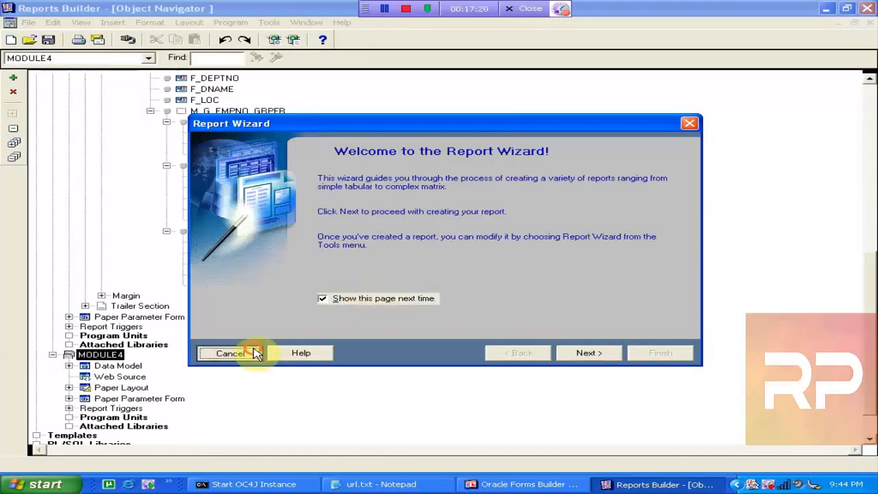
click(230, 352)
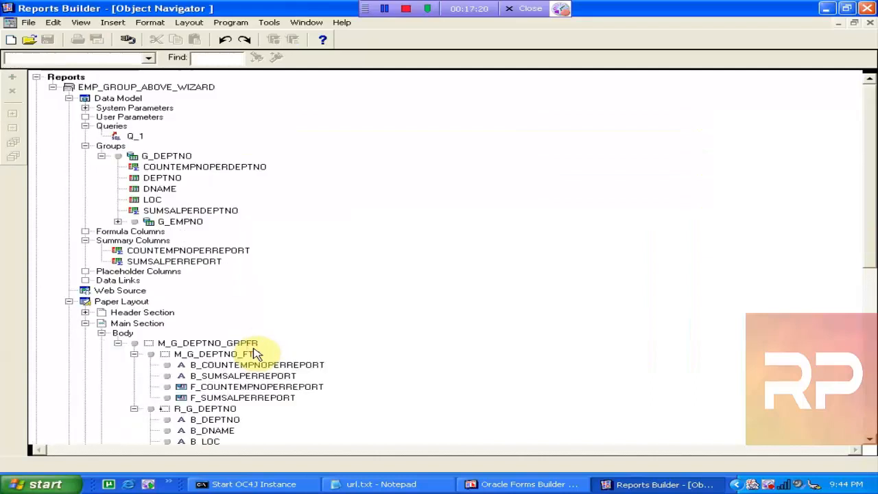
- Collapse the EMP_GROUP_ABOVE_WIZARD report in the navigator and create a new report built manually
click(65, 76)
click(53, 88)
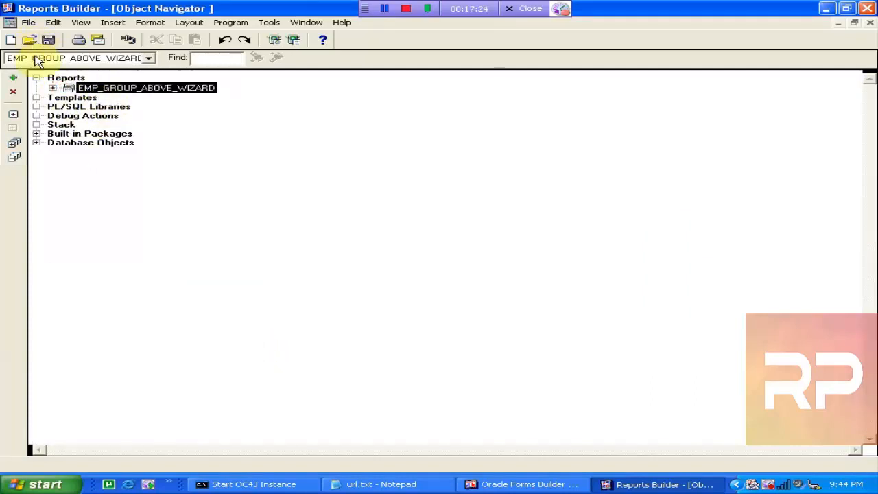
click(14, 78)
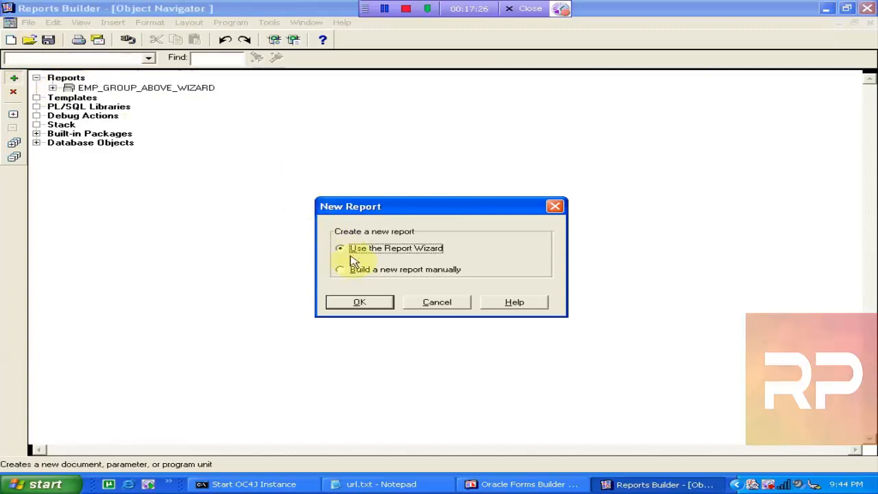
click(357, 268)
click(360, 305)
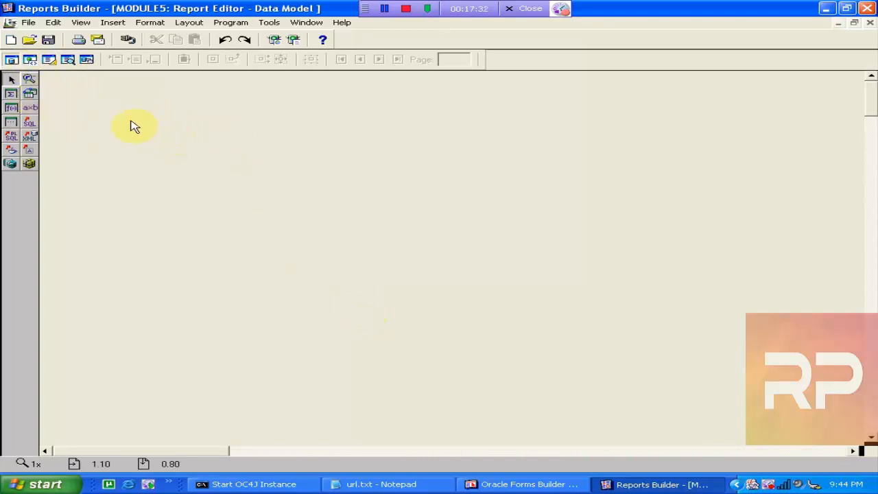
- Add a SQL query selecting DEPTNO, DNAME, LOC, EMPNO, ENAME, JOB, HIREDATE and SAL from DEPT and EMP where EMP.DEPTNO = DEPT.DEPTNO
click(29, 124)
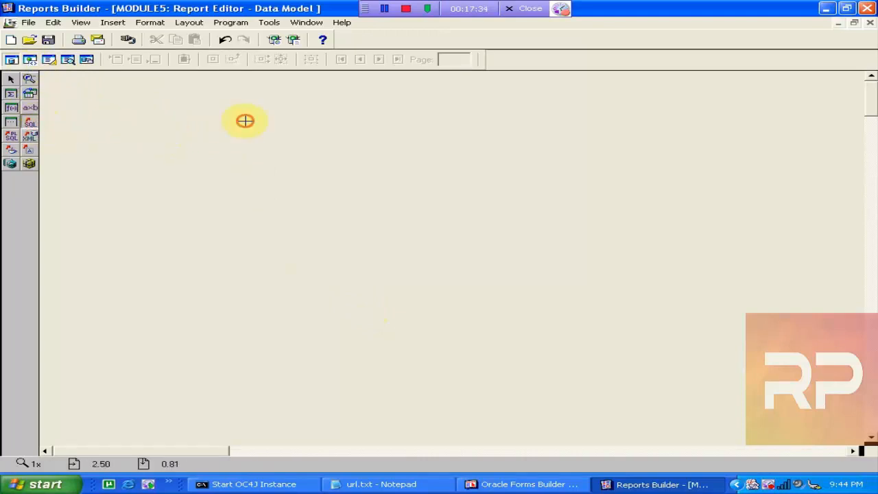
click(245, 121)
text(SELECT ALL DEPT.DEPTNO, DEPT.DNAME, DEPT.LOC, EMP.EMPNO, EMP.ENAME, EMP.JOB, EMP.HIREDATE, EMP.SAL FROM DEPT, EMP WHERE (EMP.DEPTNO = DEPT.DEPTNO))
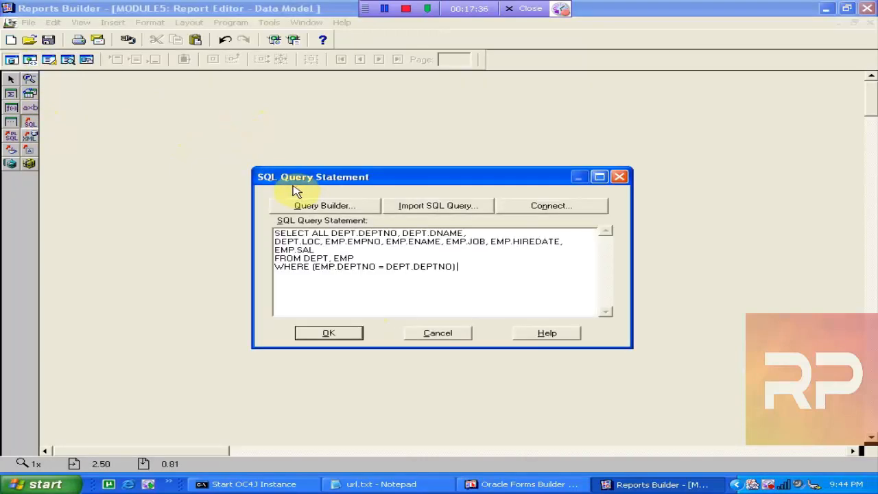
click(350, 329)
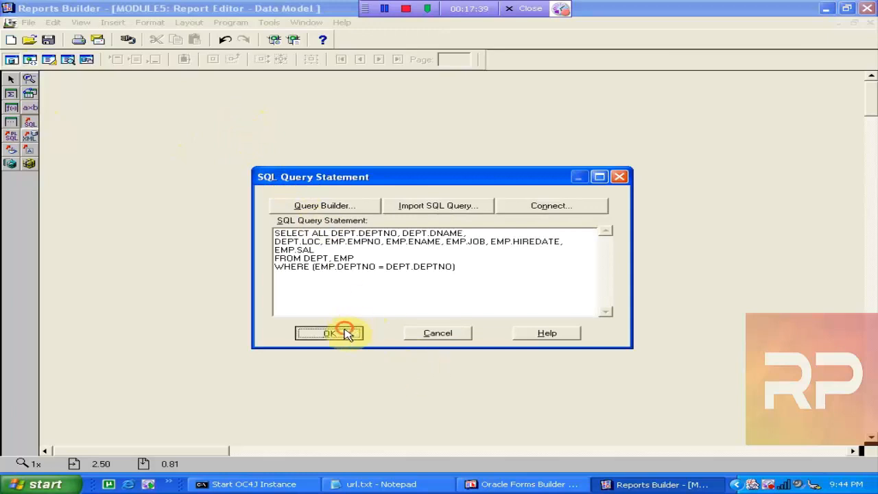
- Try breaking DEPTNO, DNAME and LOC out into a parent group above G_DEPTNO, and delete that group
mouse_move(294, 177)
mouse_down()
mouse_move(290, 249)
mouse_move(288, 168)
mouse_up()
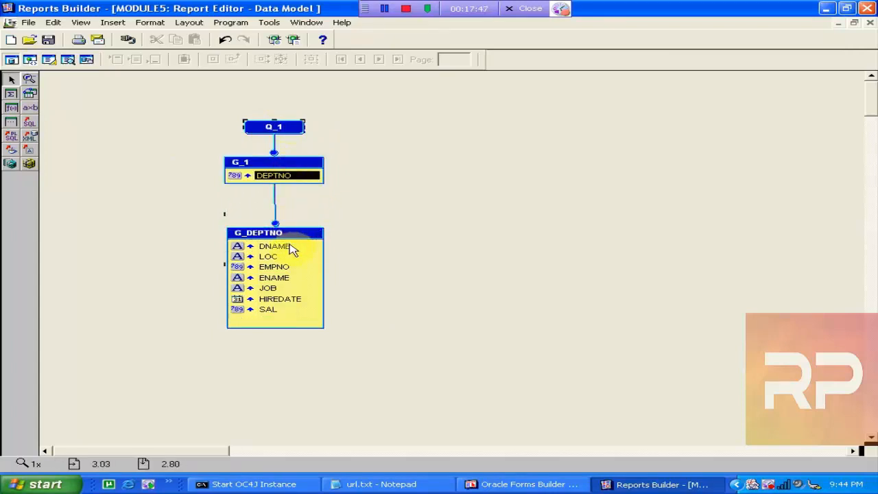
drag(291, 245, 293, 184)
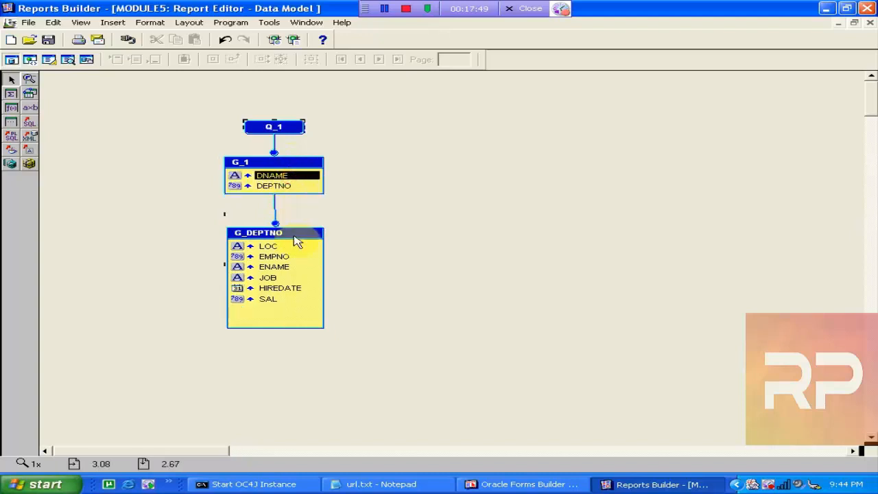
drag(291, 247, 291, 177)
click(287, 173)
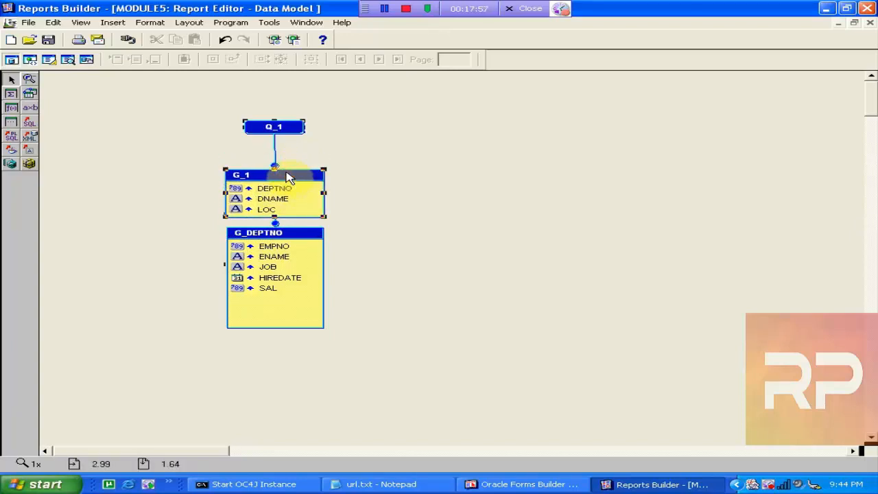
key(Delete)
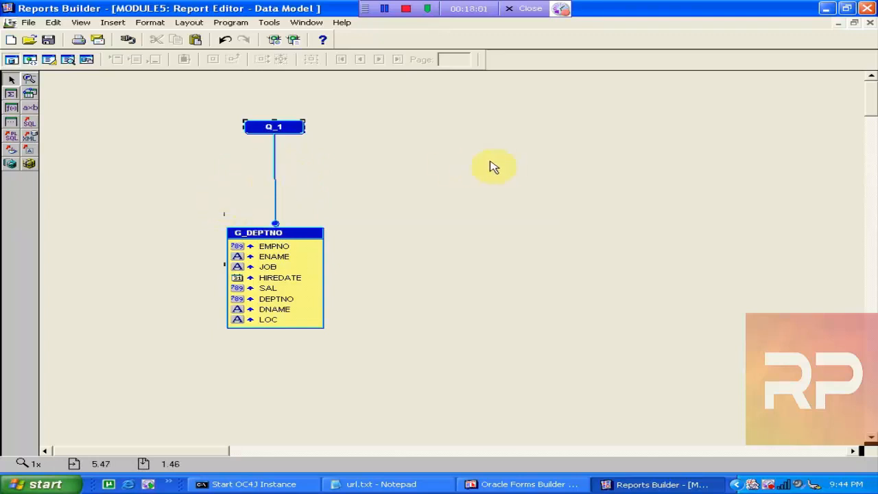
- Reposition G_DEPTNO under the query, try breaking DEPTNO out into a child group below it, and remove that child group
drag(243, 233, 233, 201)
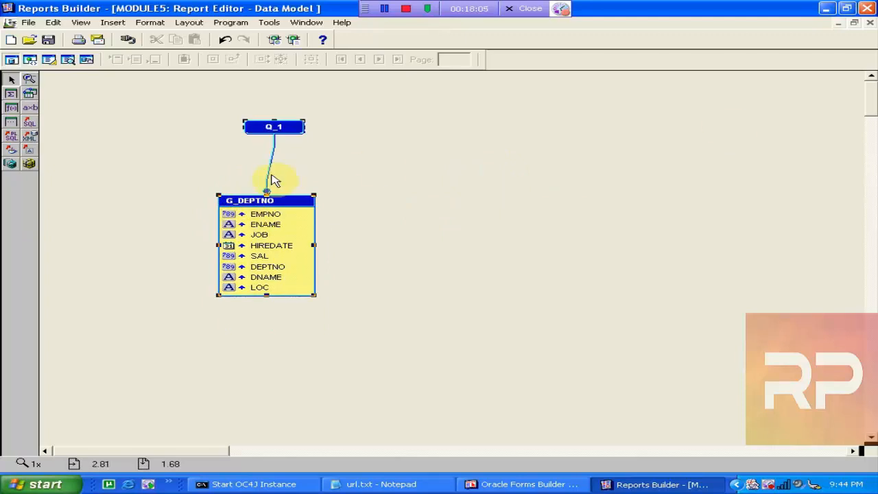
drag(263, 211, 270, 209)
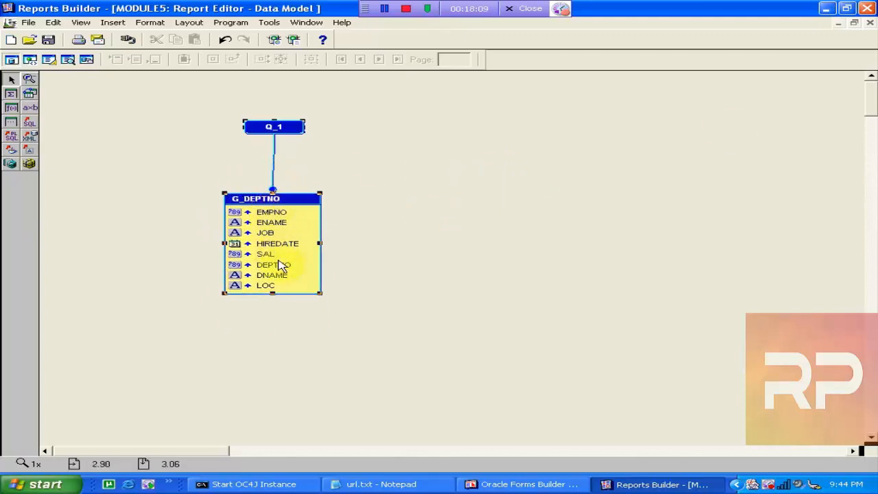
drag(277, 266, 281, 308)
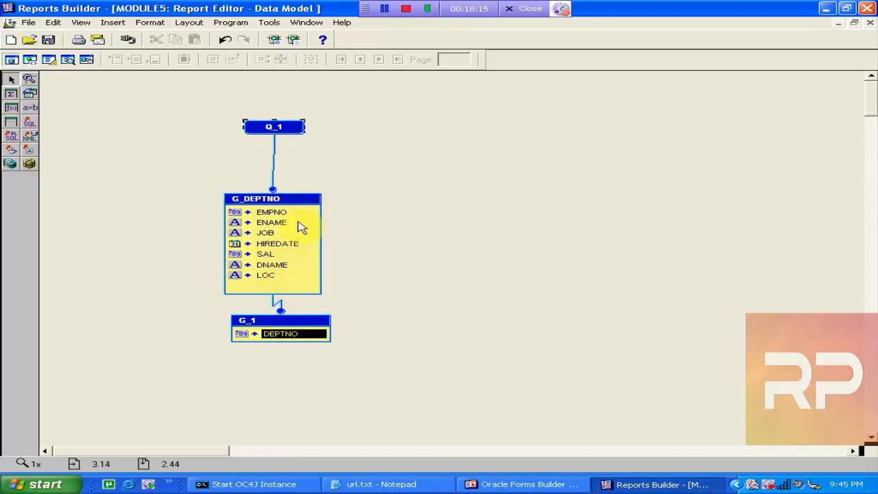
drag(291, 197, 285, 180)
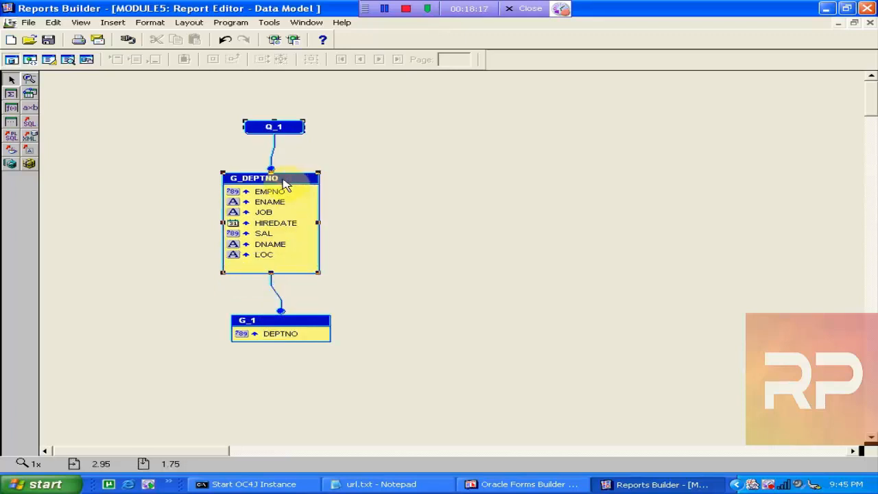
click(292, 321)
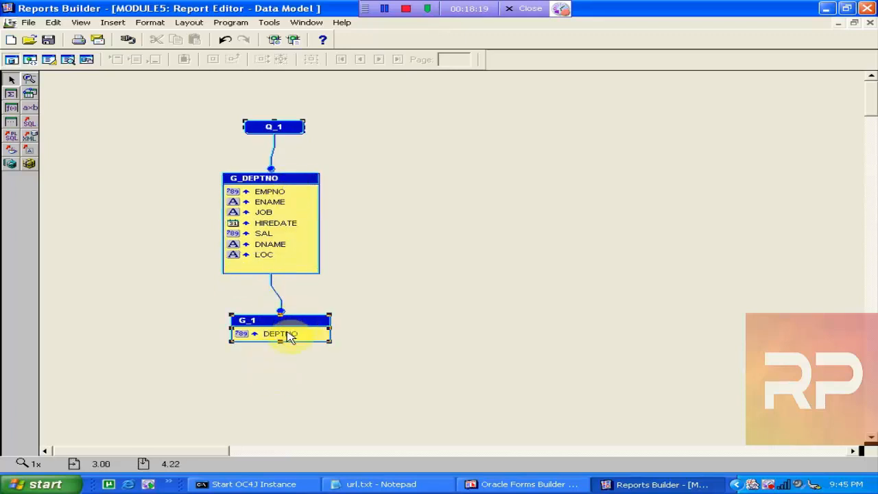
key(ctrl+x)
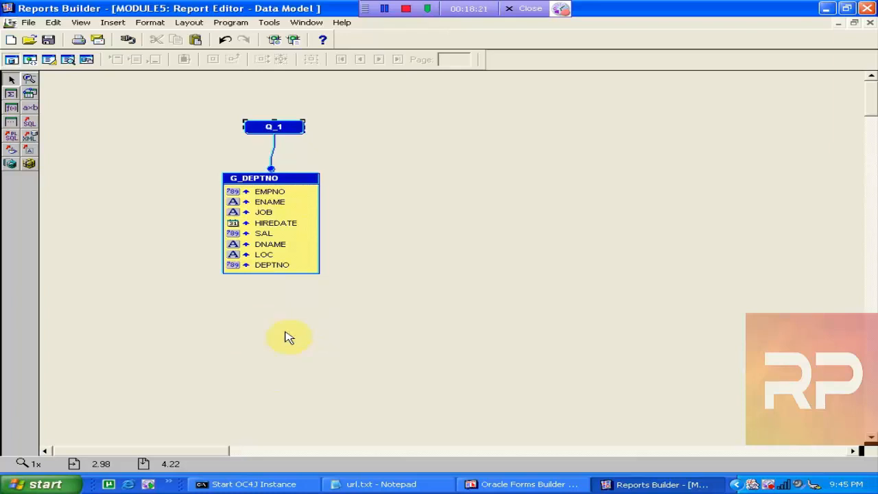
- Move G_DEPTNO lower, try breaking only DEPTNO out into a group between it and the query, and delete that group
drag(282, 180, 282, 199)
drag(282, 285, 290, 153)
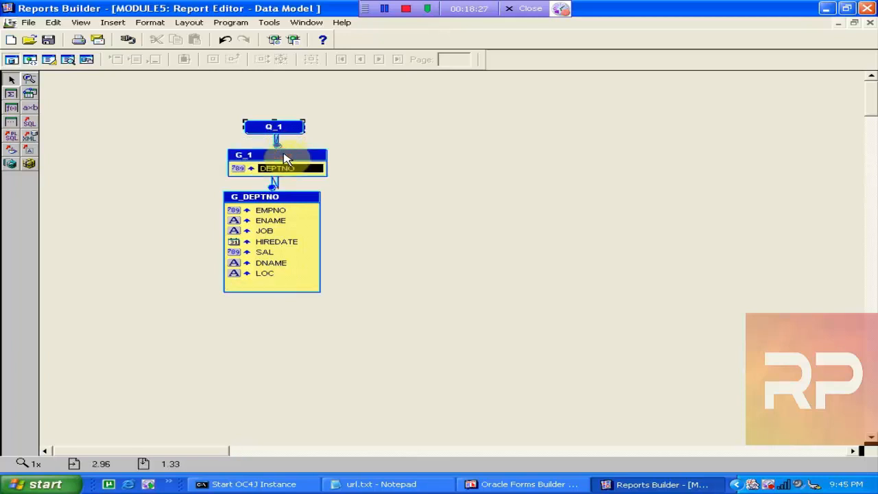
click(277, 157)
key(Delete)
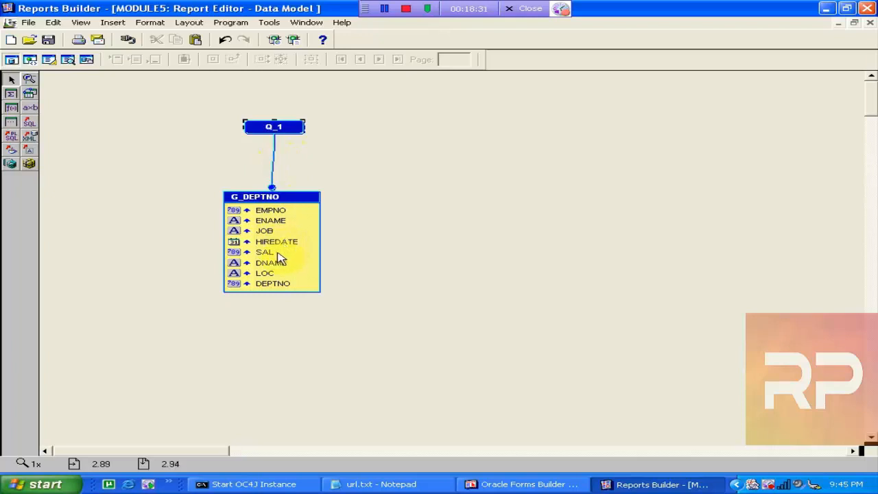
- Try breaking DEPTNO out to the right and to the left of G_DEPTNO, deleting the resulting group each time
drag(284, 264, 421, 170)
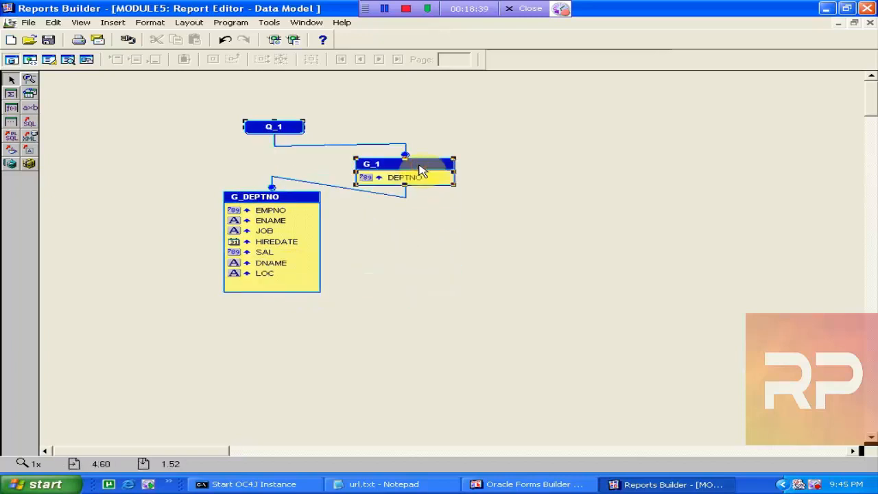
key(Delete)
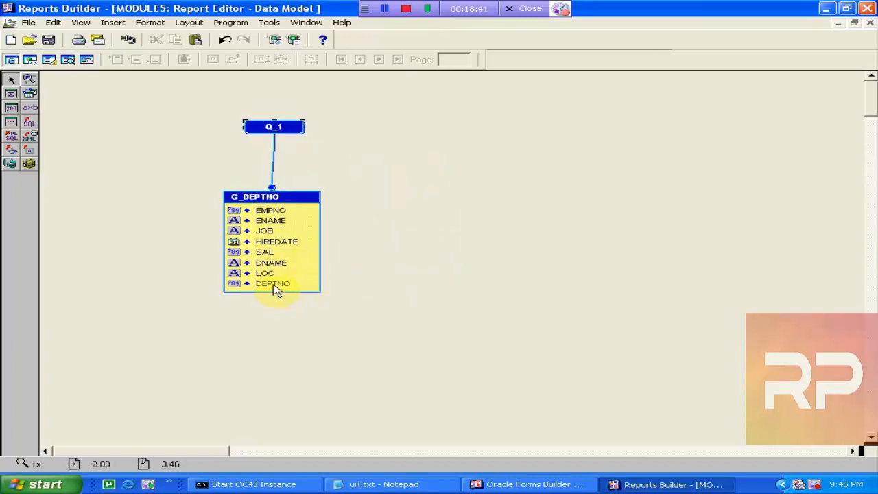
drag(275, 288, 101, 197)
key(Delete)
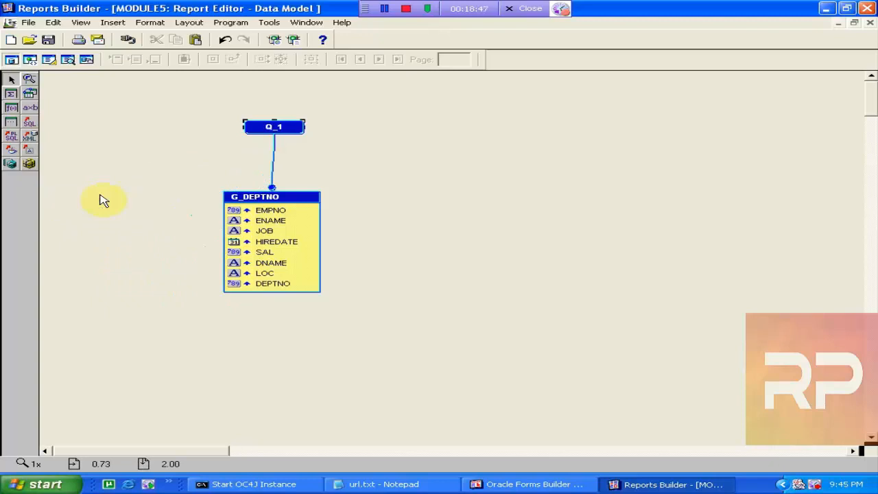
- Break DEPTNO out into a parent group above G_DEPTNO, move G_DEPTNO lower, and transfer DNAME and LOC into the parent group
click(278, 286)
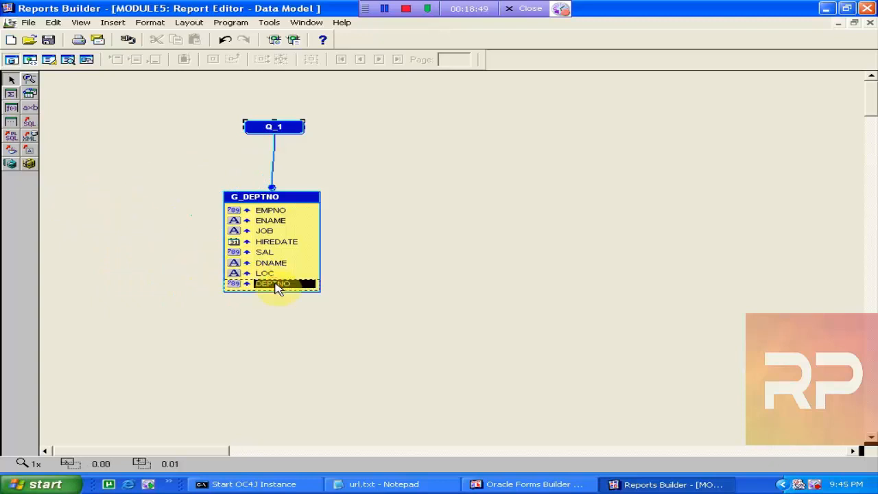
drag(278, 285, 274, 155)
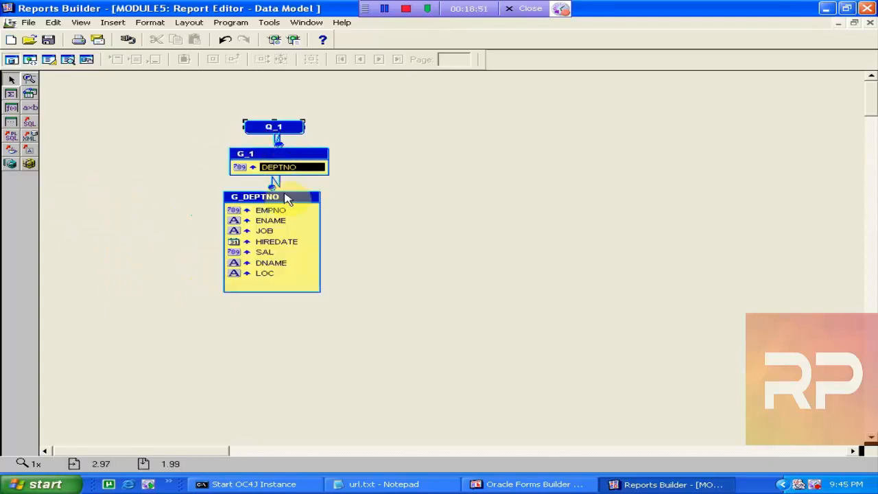
drag(287, 198, 295, 229)
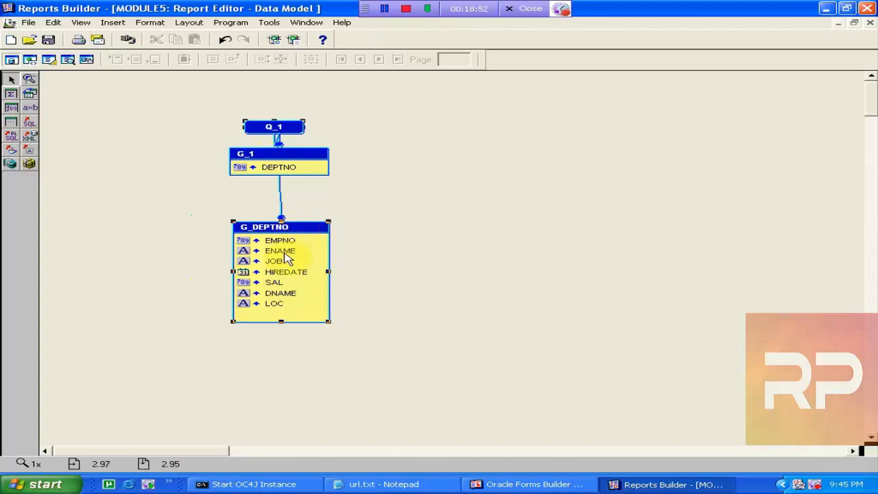
click(294, 290)
drag(294, 291, 290, 166)
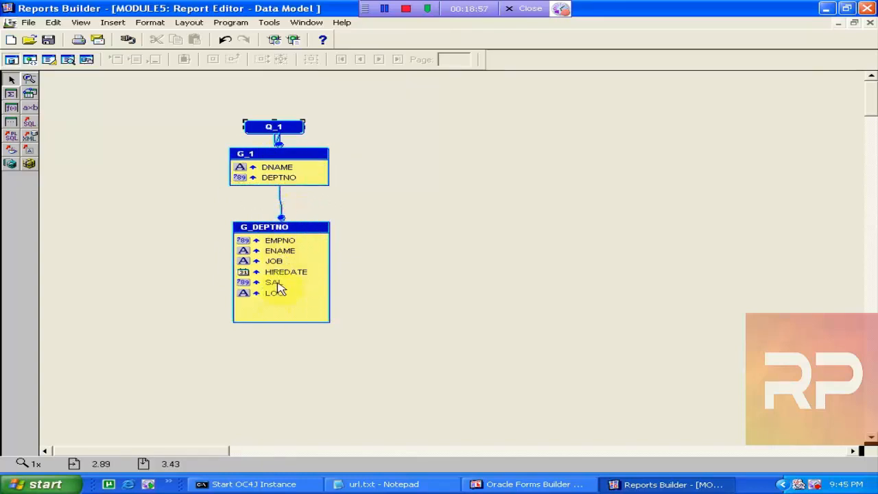
drag(276, 293, 281, 179)
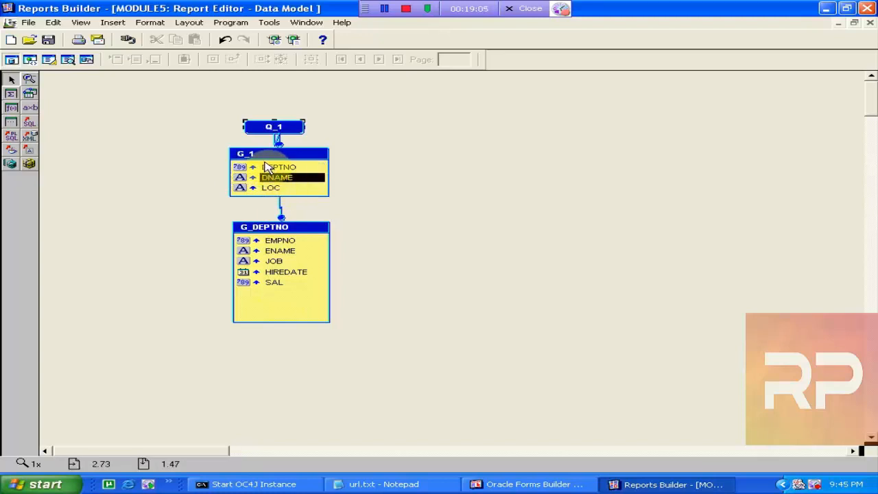
- Rename the parent group G_1 as G_dept in its properties
click(243, 154)
double_click(243, 154)
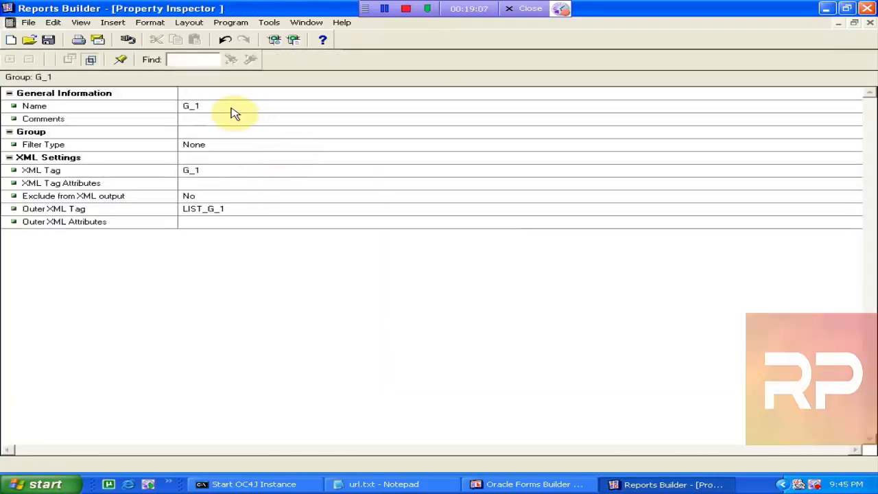
click(231, 106)
text(dept)
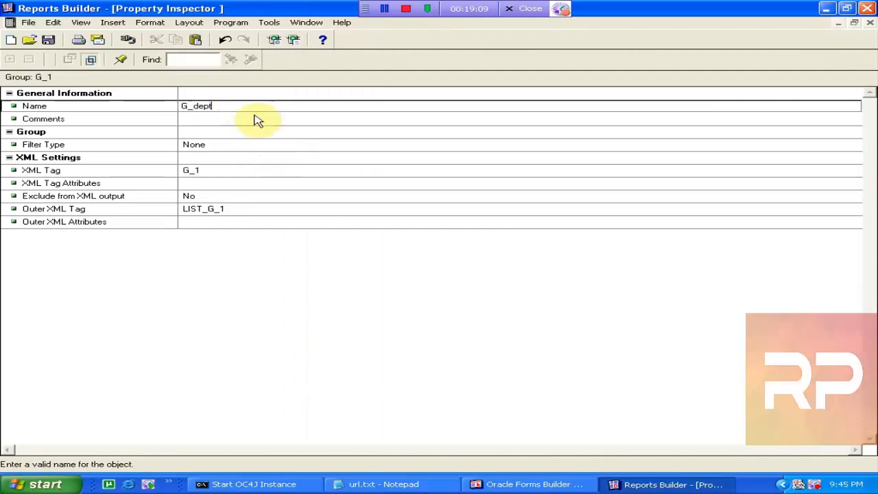
click(284, 133)
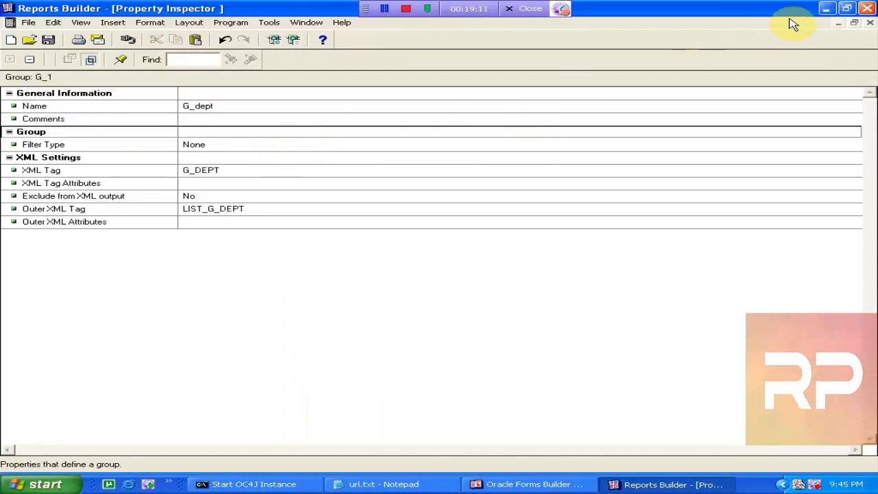
click(870, 22)
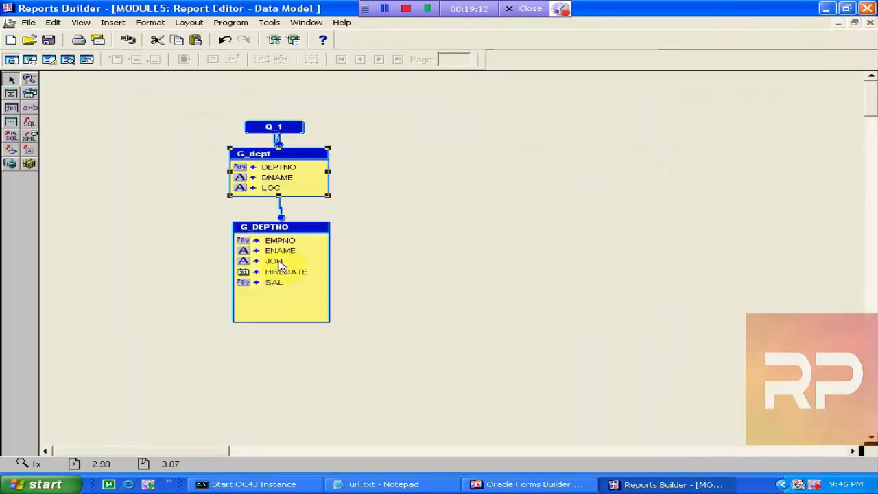
- Rename the child group G_DEPTNO as G_emp in its properties
double_click(248, 227)
click(228, 105)
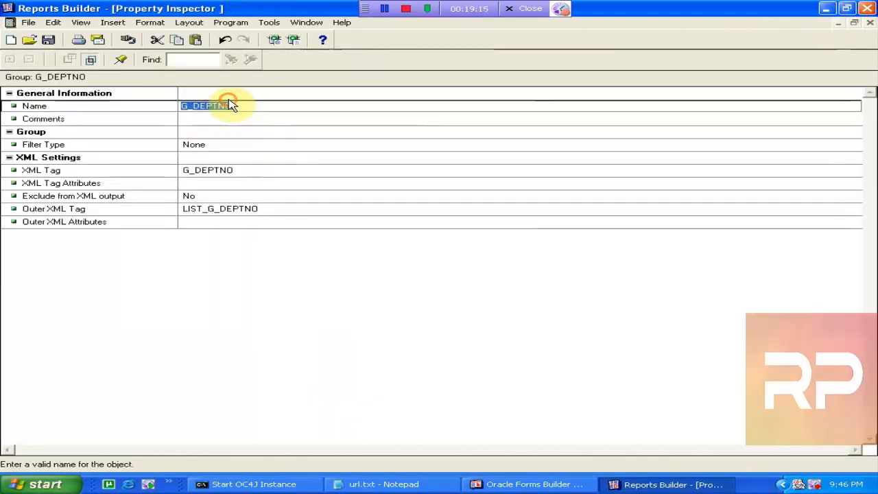
click(251, 111)
key(BackSpace)
key(BackSpace)
key(BackSpace)
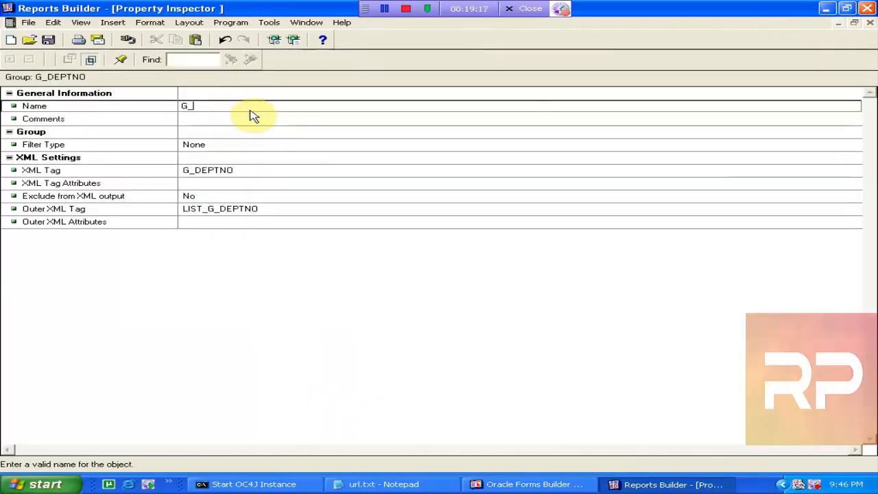
text(emp)
key(Return)
click(309, 146)
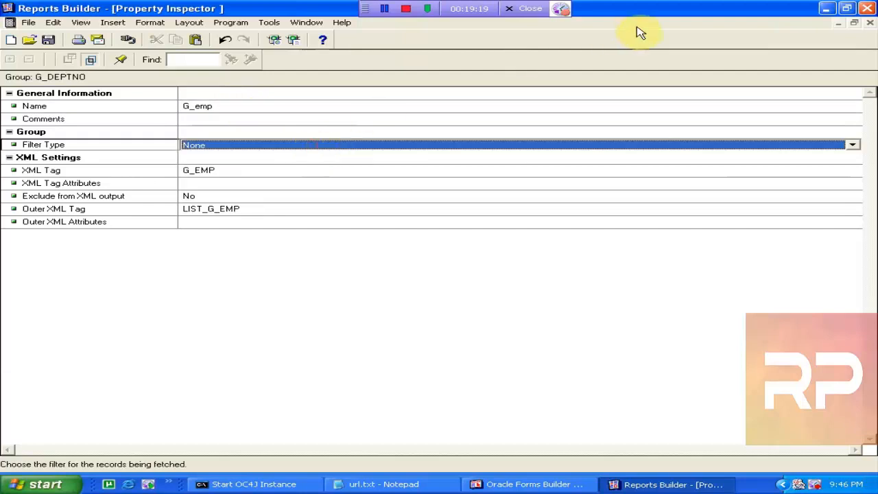
click(869, 23)
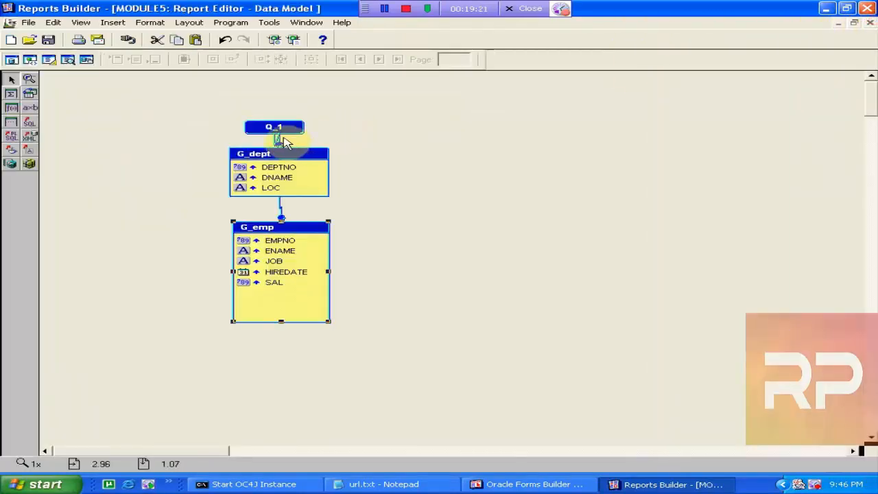
- Rename the query Q_1 as Q_emp_dept in its properties
double_click(272, 128)
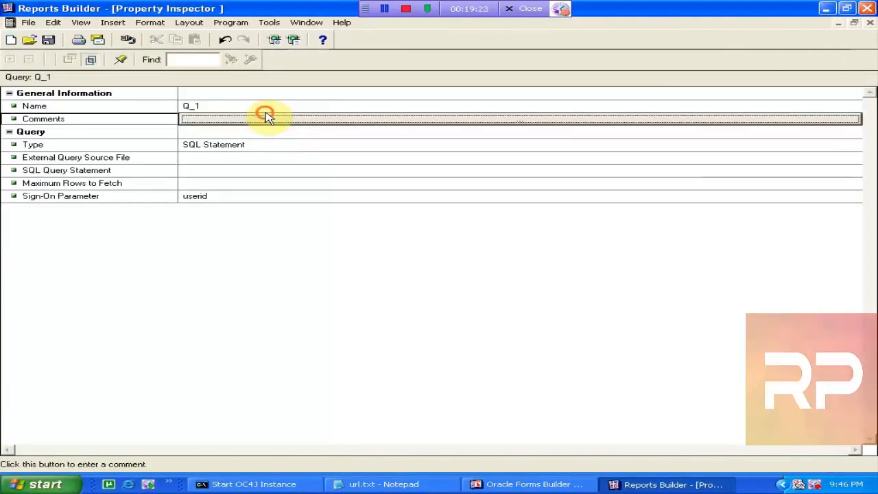
click(261, 108)
click(258, 106)
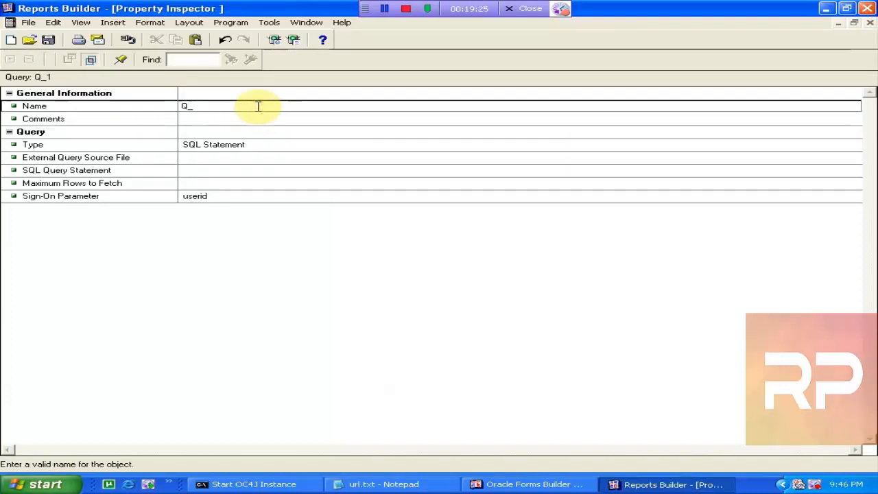
text(emp_dept)
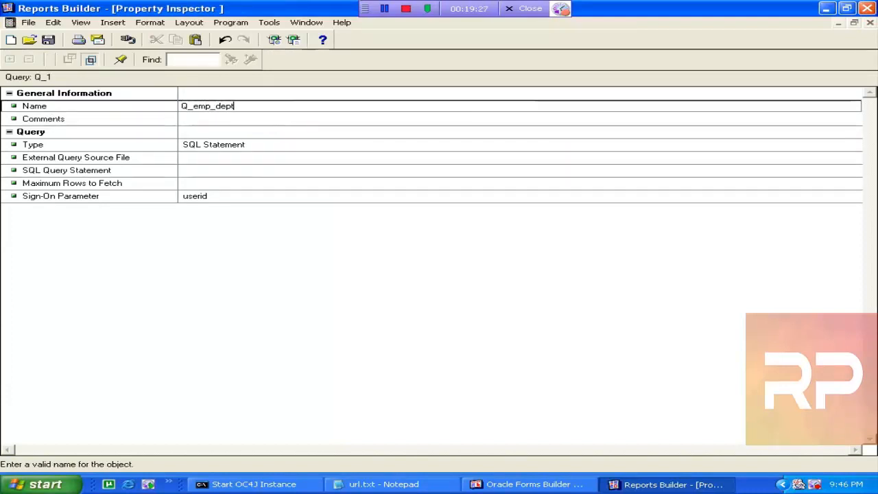
click(334, 147)
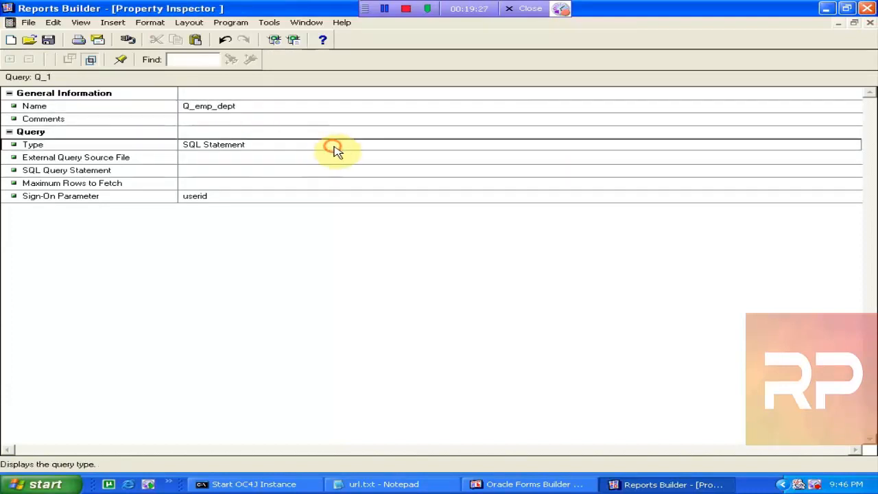
click(870, 24)
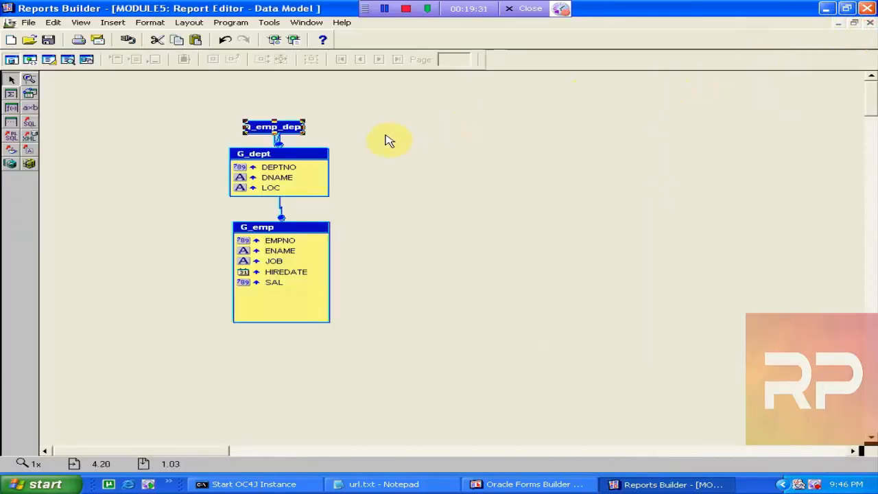
- Widen the query box so its full name fits, and shorten the G_emp box to trim its empty space
click(303, 126)
drag(305, 127, 335, 126)
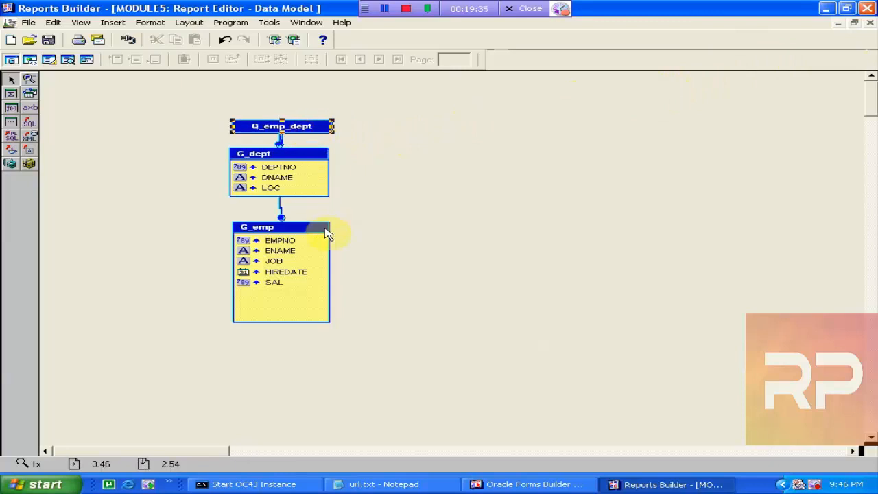
click(326, 234)
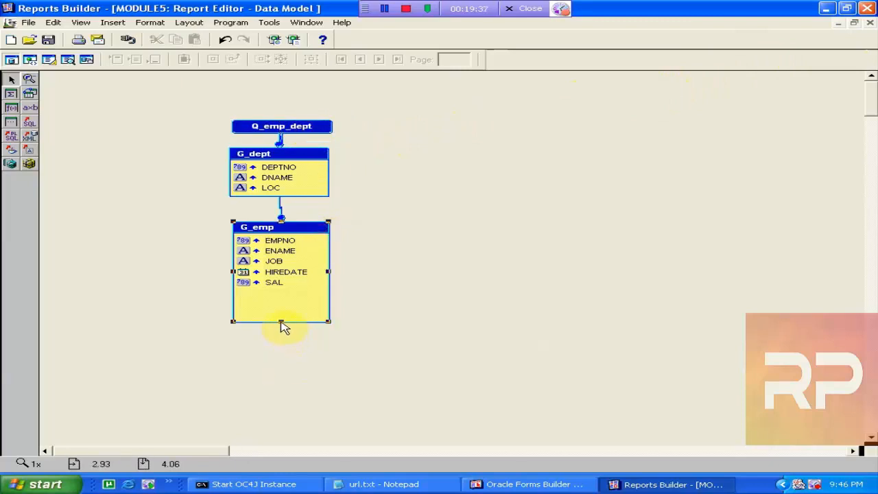
drag(281, 321, 280, 301)
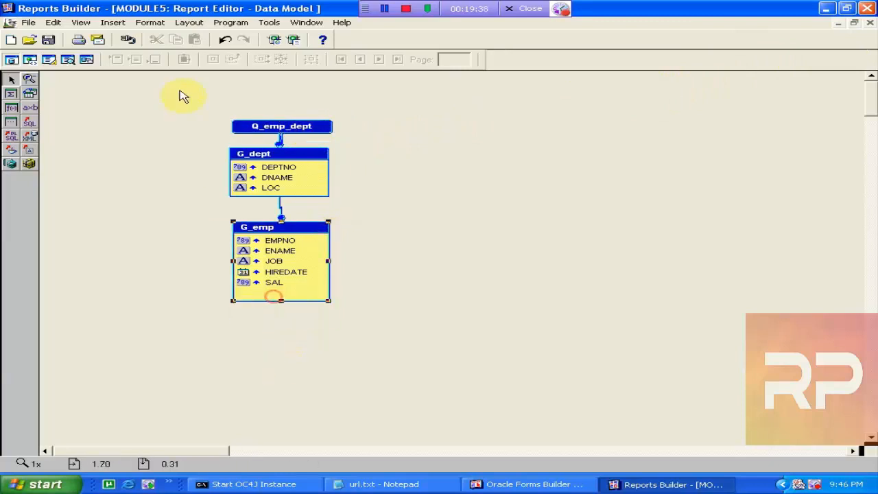
- Save the report as emp_group_above_manual in Reports Binary (*.rdf) format, and move G_emp slightly closer to G_dept
click(48, 39)
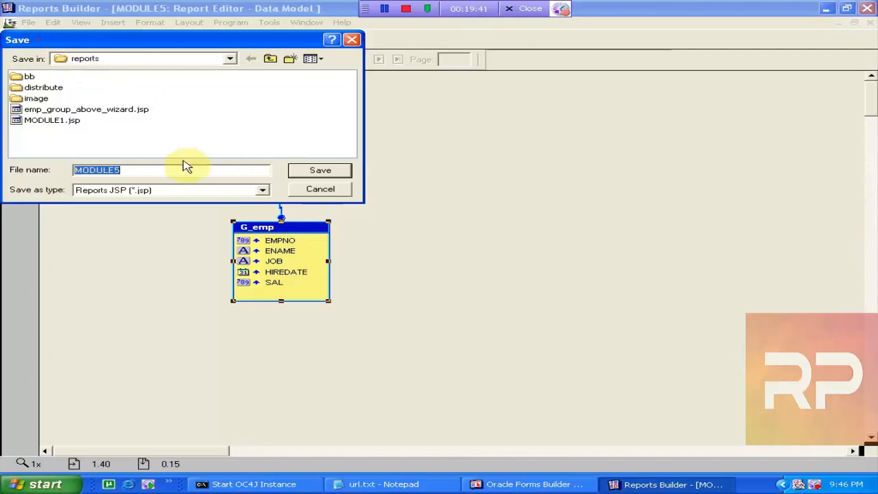
text(emp_group)
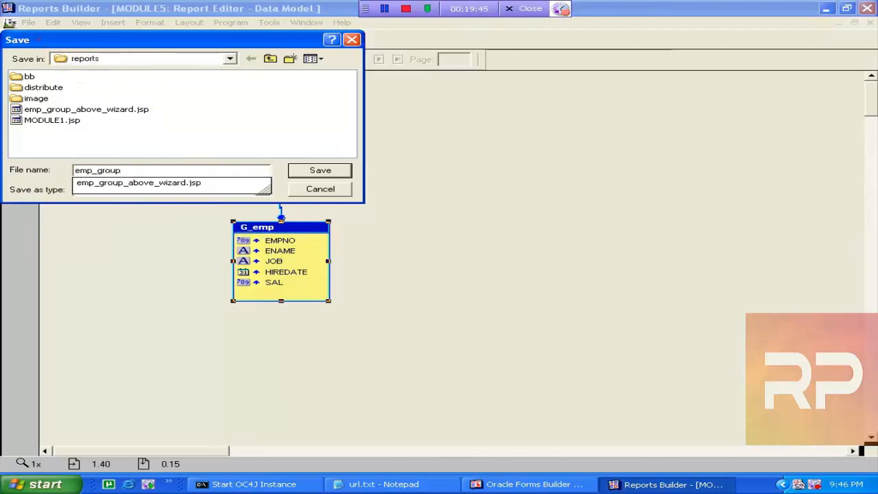
text(_above_manual)
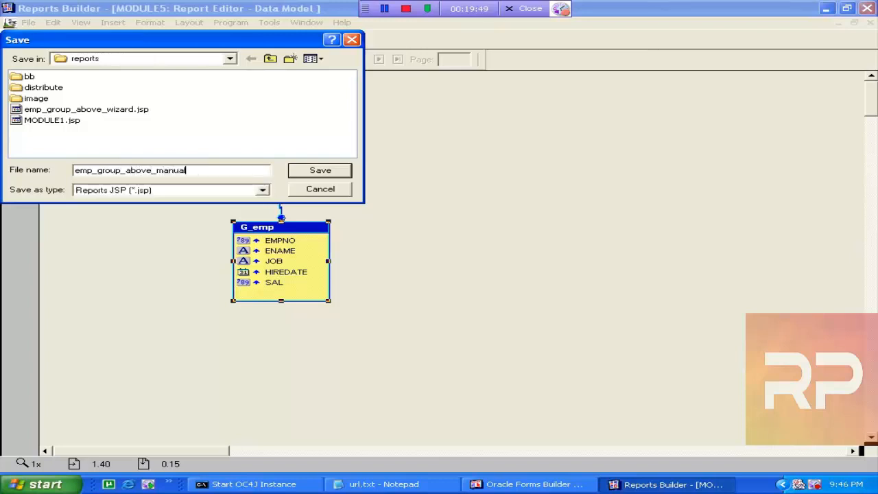
click(127, 192)
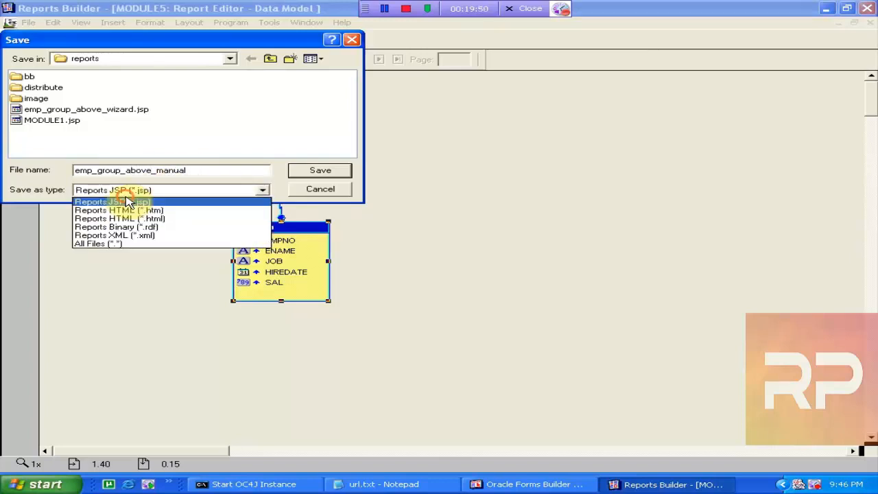
click(141, 230)
click(345, 173)
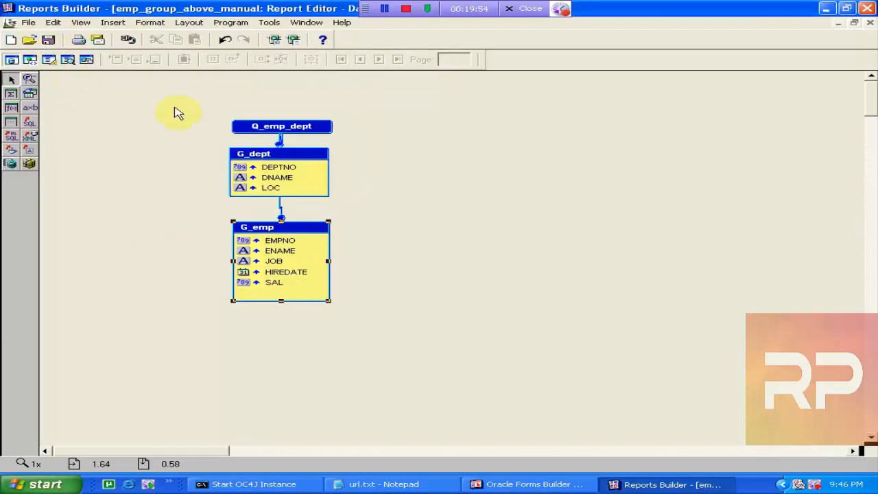
drag(301, 227, 299, 220)
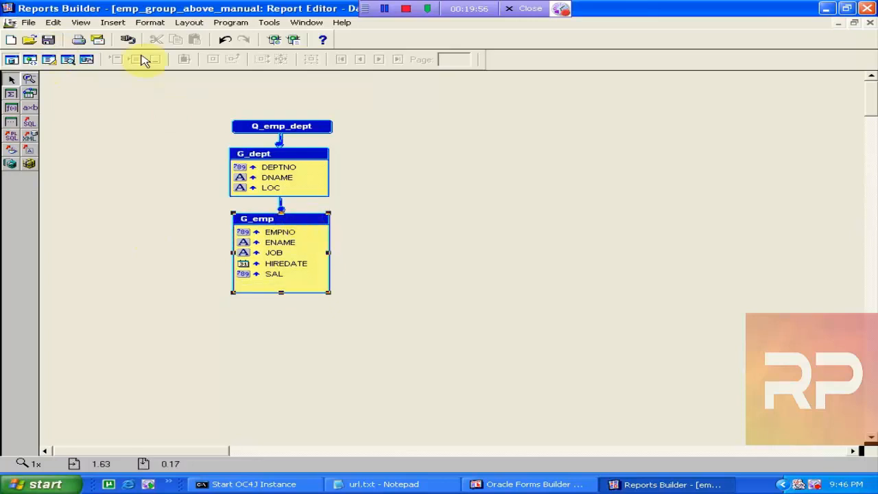
- Draw a frame about 6.2 wide and 3.8 high in the paper layout, and shift it slightly toward the left margin
click(53, 61)
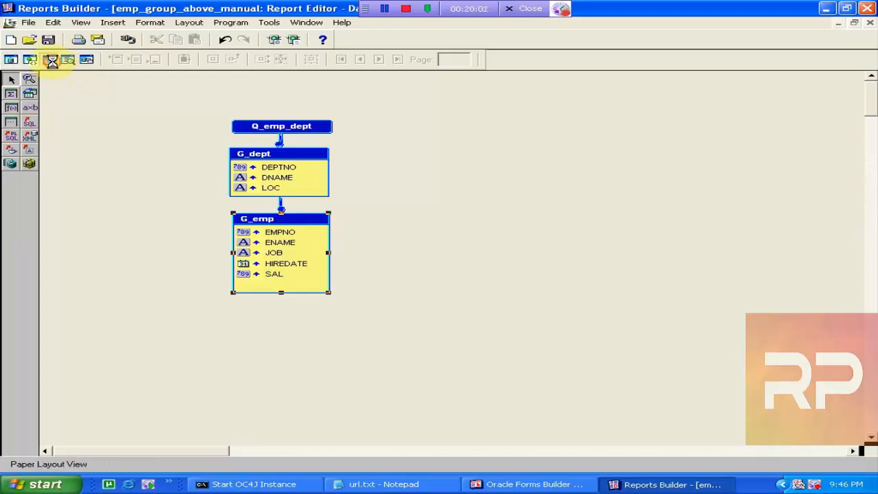
click(270, 198)
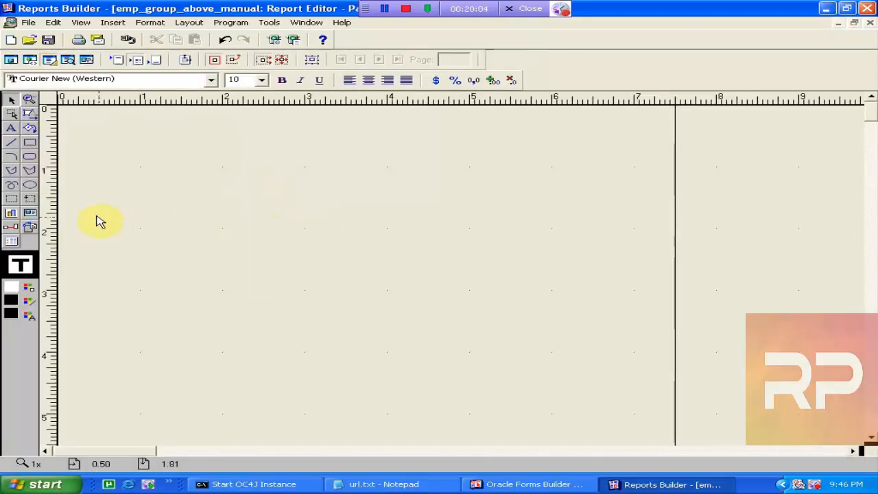
click(11, 198)
drag(136, 144, 649, 378)
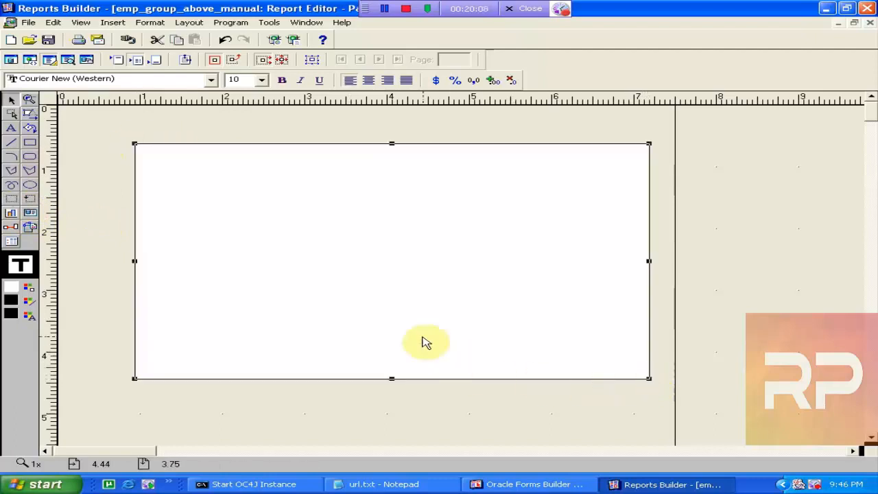
drag(404, 324, 378, 323)
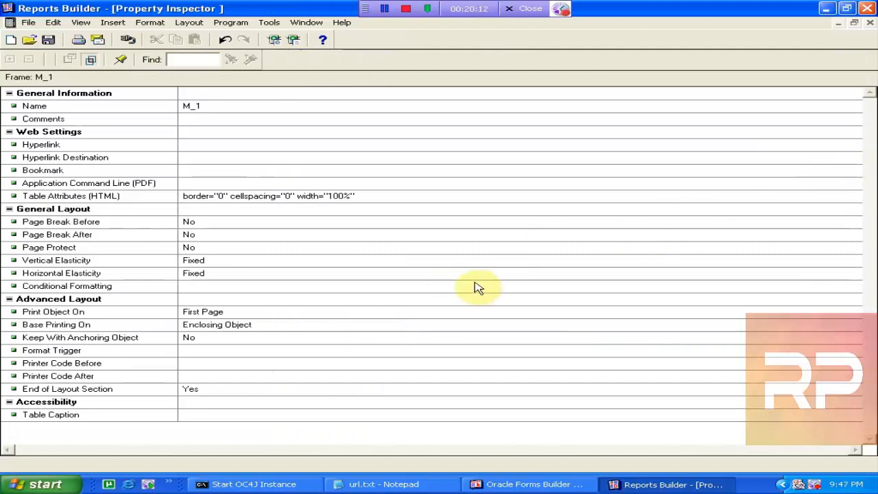
- Set the frame's Vertical Elasticity to Variable, and move the frame slightly higher on the page
click(212, 277)
click(232, 259)
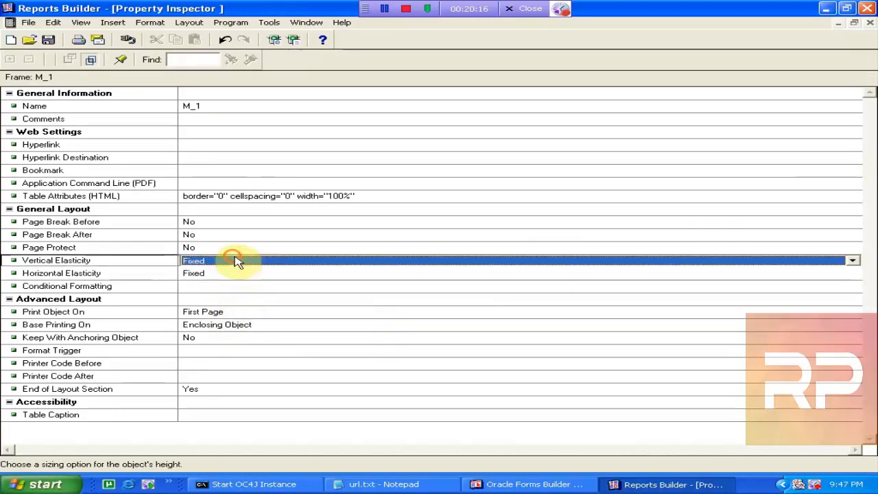
click(234, 261)
click(218, 297)
click(292, 236)
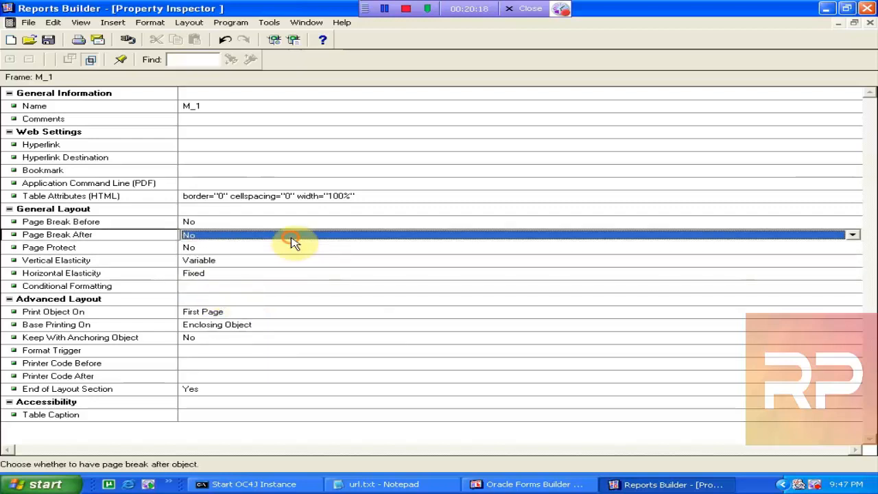
click(870, 22)
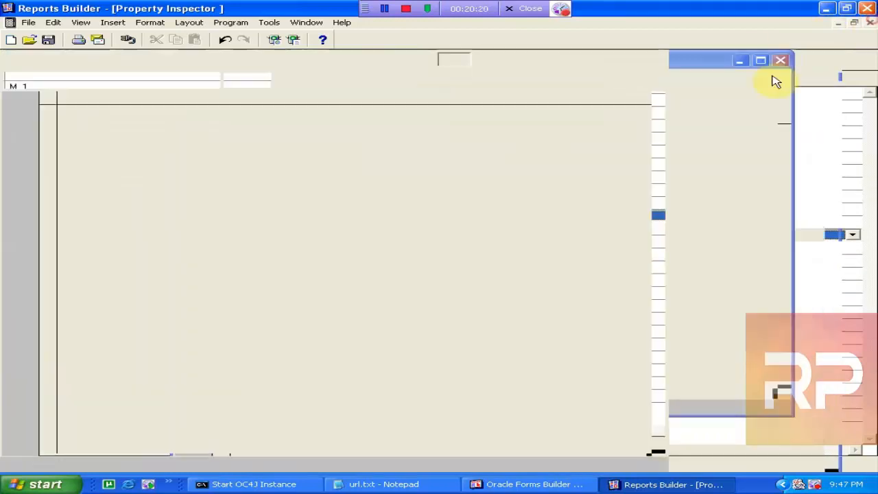
drag(358, 249, 360, 234)
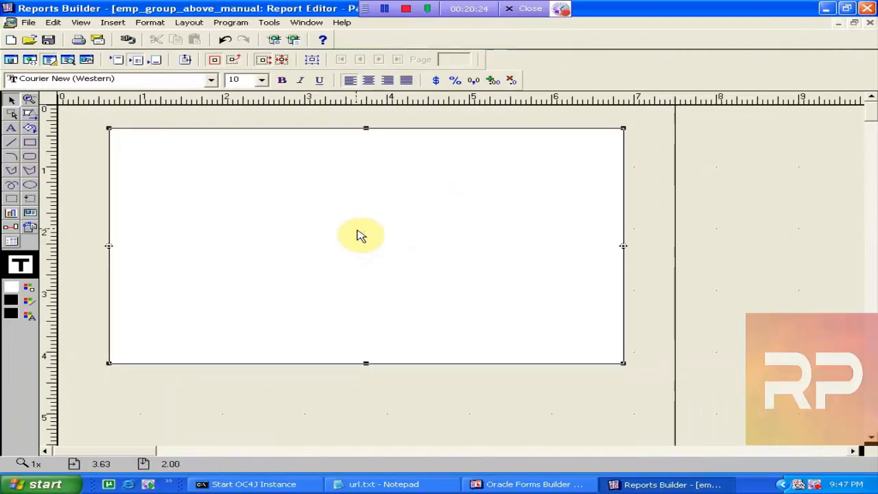
- Review the query and the columns of the G_dept and G_emp groups in the data model
click(11, 60)
click(264, 158)
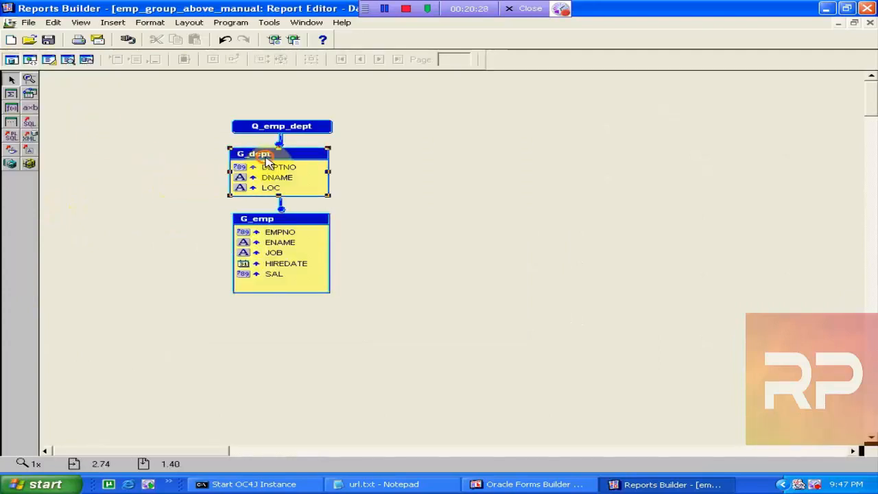
click(299, 162)
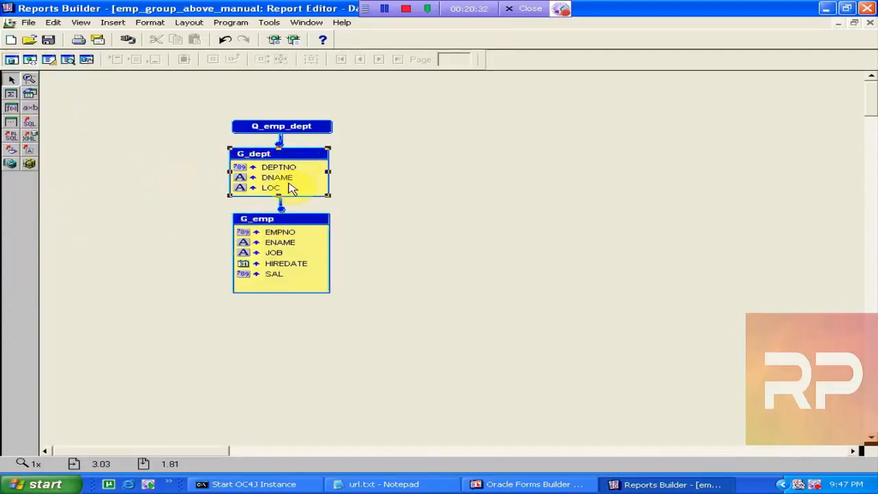
click(299, 130)
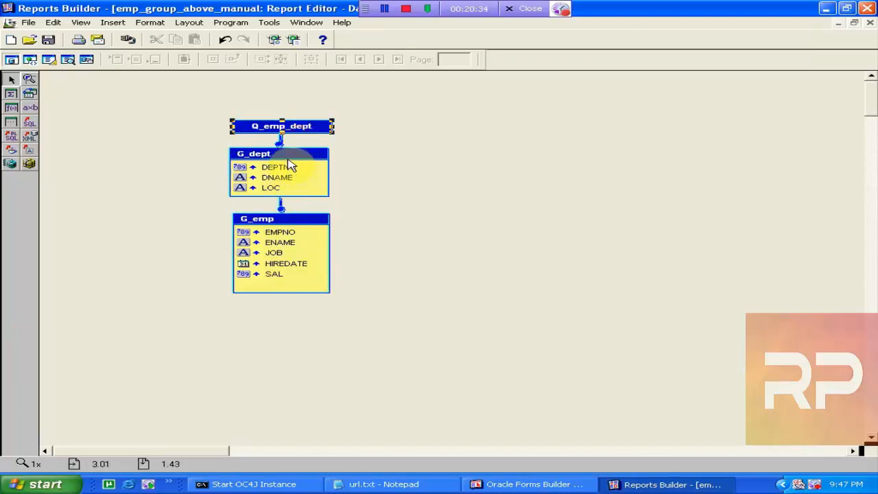
click(289, 163)
click(273, 168)
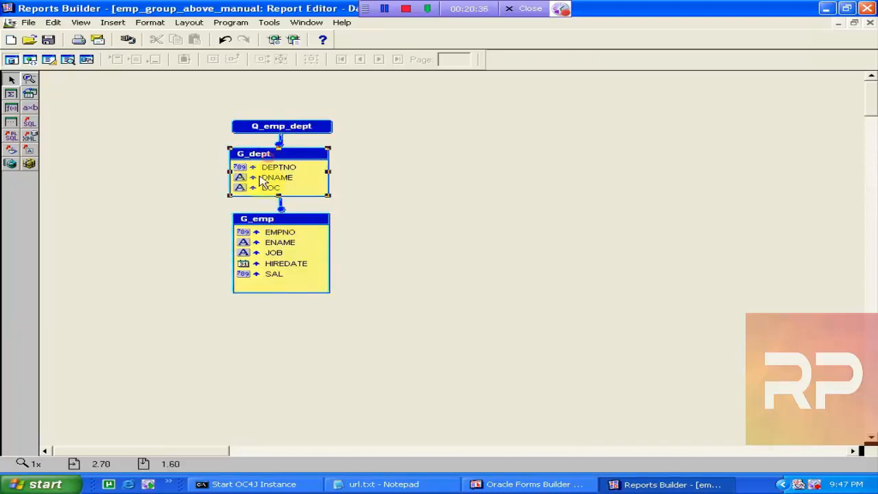
click(255, 219)
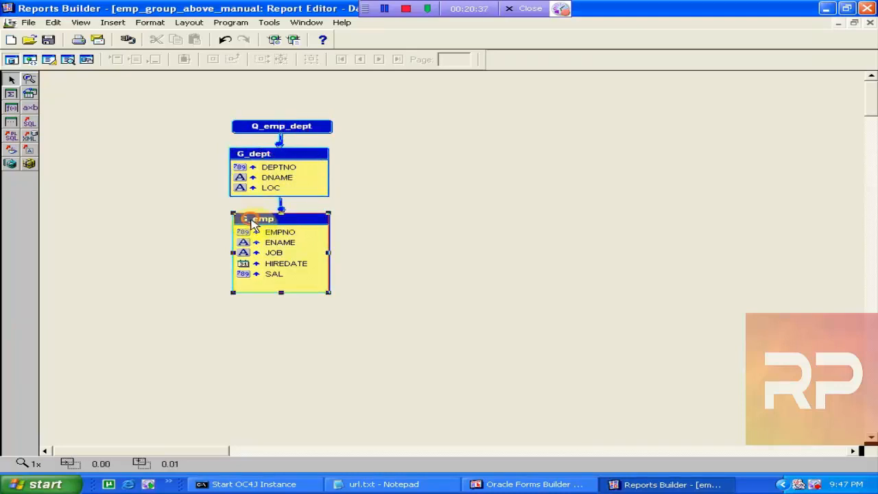
- Draw a repeating frame about 5.8 wide and 1.9 high inside the layout frame, shift it up slightly, and open its properties
click(49, 60)
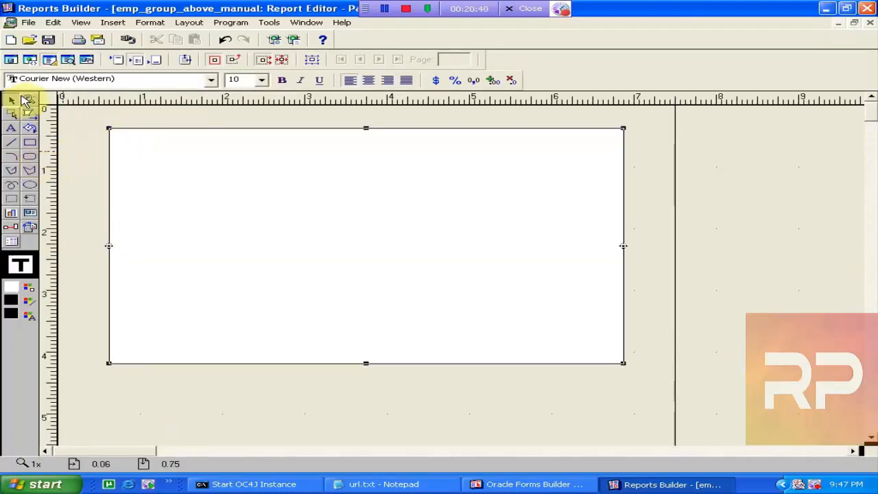
click(31, 199)
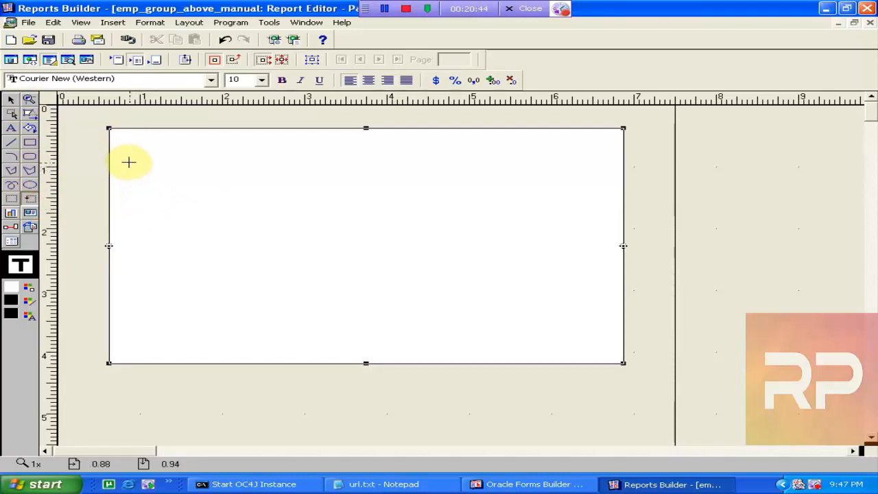
mouse_move(129, 162)
mouse_down()
mouse_move(433, 274)
mouse_move(596, 268)
mouse_move(603, 279)
mouse_up()
drag(406, 260, 392, 244)
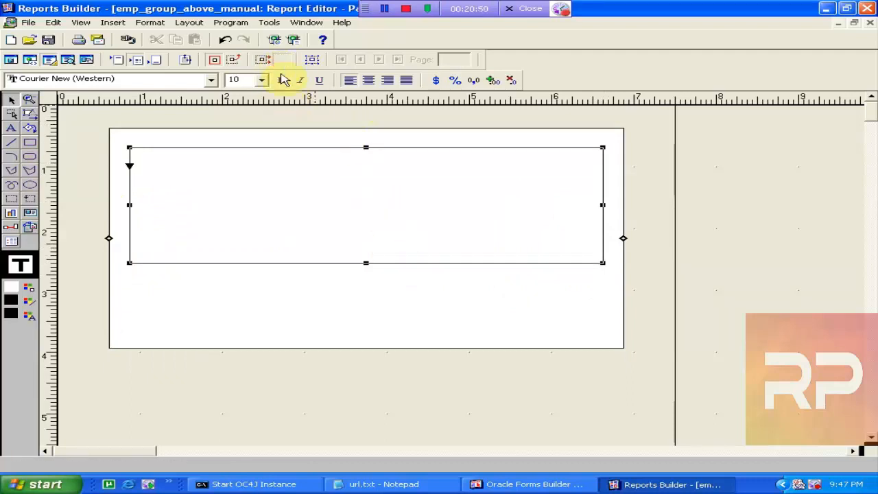
drag(319, 202, 314, 200)
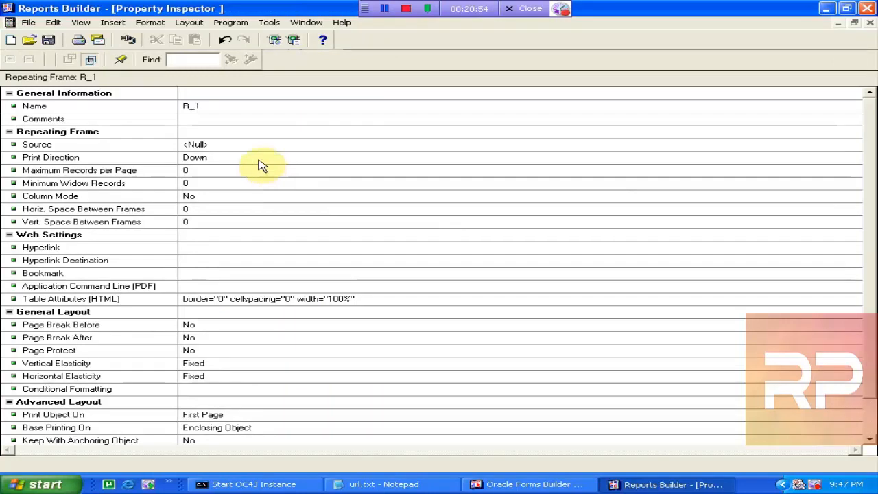
- Set the repeating frame's Source to G_dept and its Vertical Elasticity to Variable, and return to the paper layout
click(247, 150)
click(247, 151)
click(252, 166)
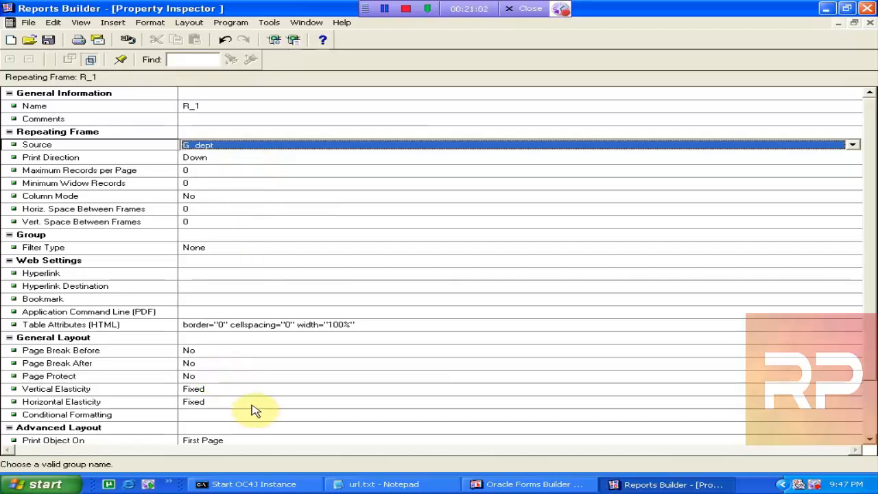
click(232, 388)
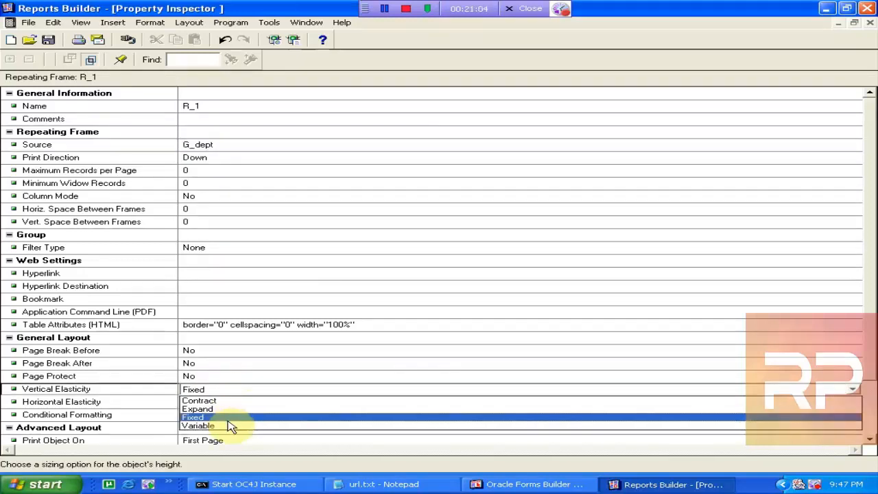
click(230, 426)
click(273, 366)
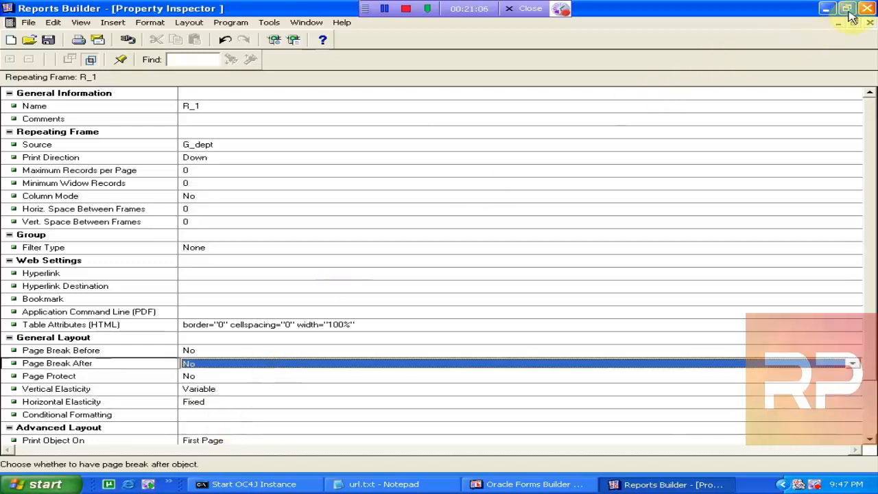
click(868, 24)
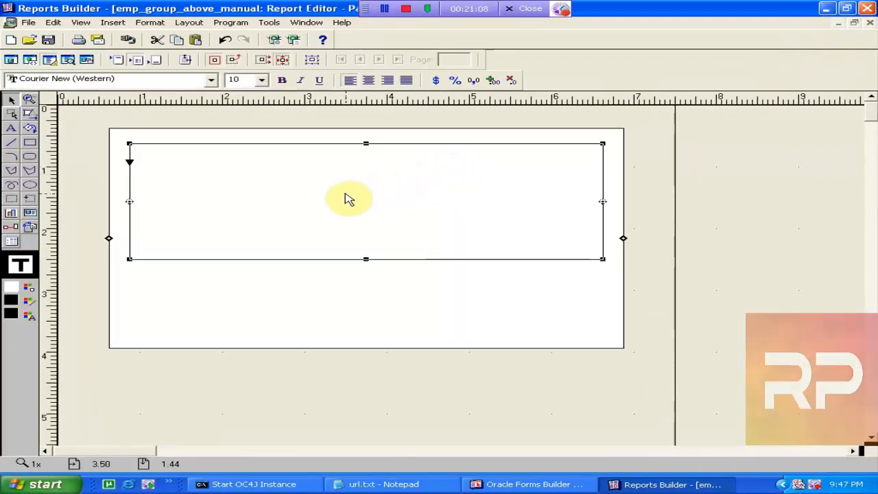
- Draw a field about 1.1 wide and 0.2 high in the repeating frame's upper part, and add the text label Deptno before it
click(29, 214)
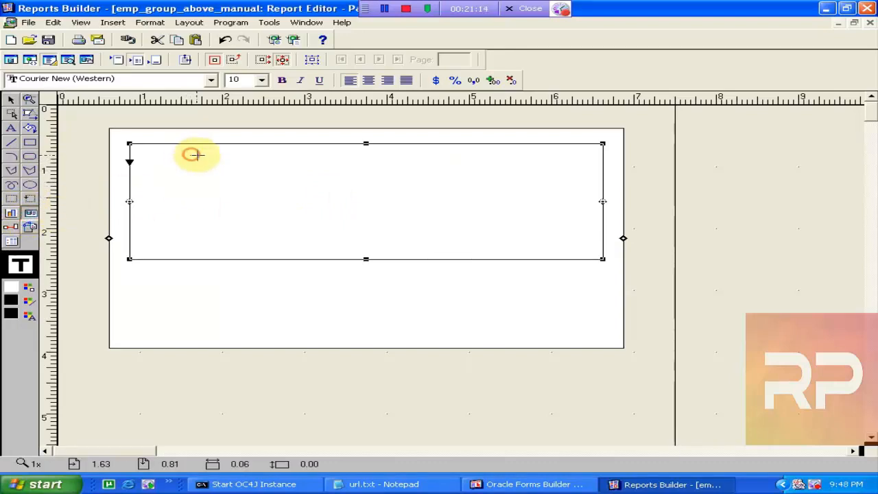
drag(192, 155, 280, 167)
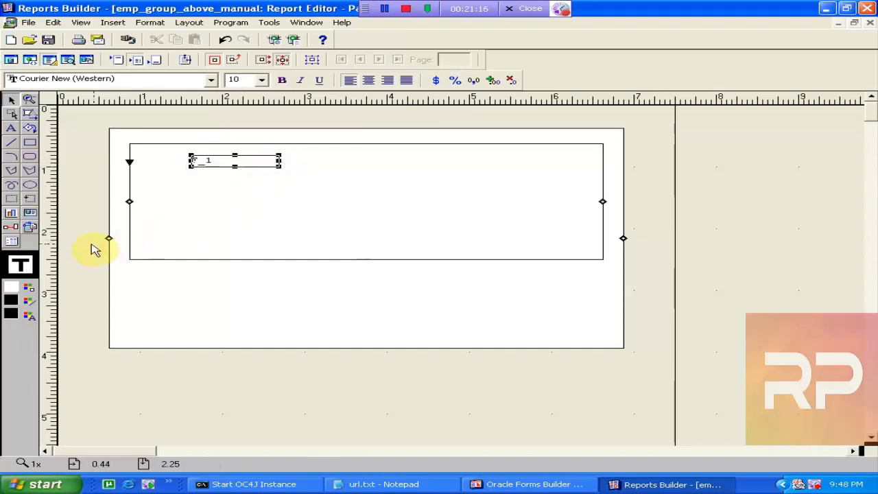
click(12, 128)
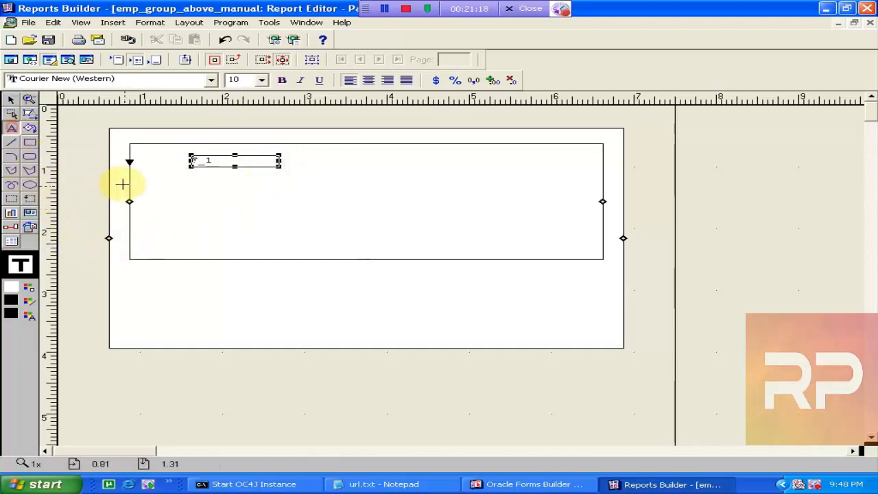
drag(140, 156, 185, 169)
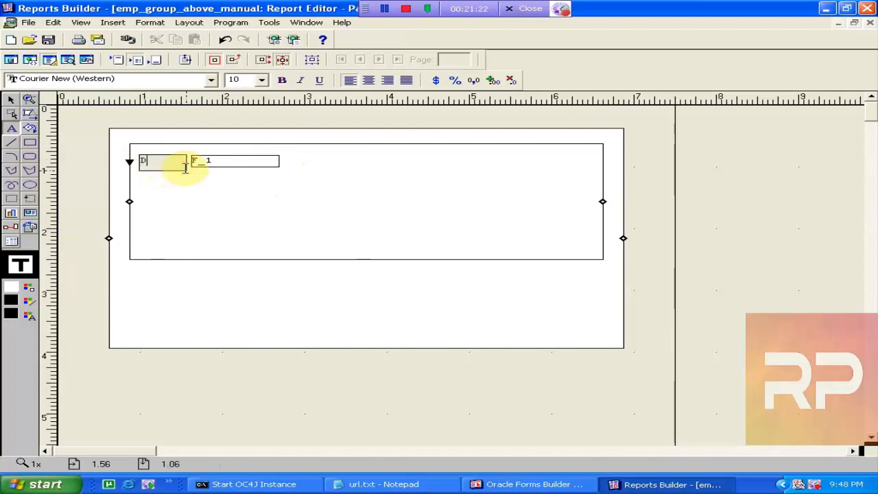
click(219, 176)
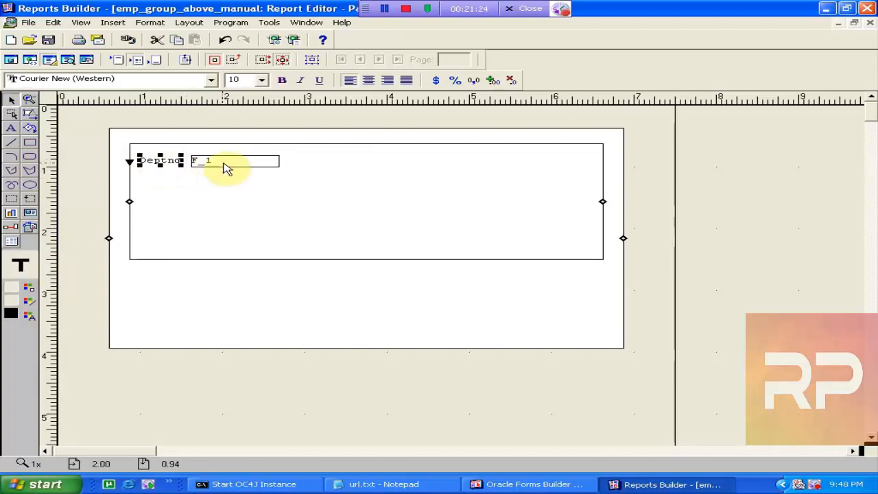
- Set the new field's Source to DEPTNO and return to the paper layout
double_click(221, 164)
click(259, 145)
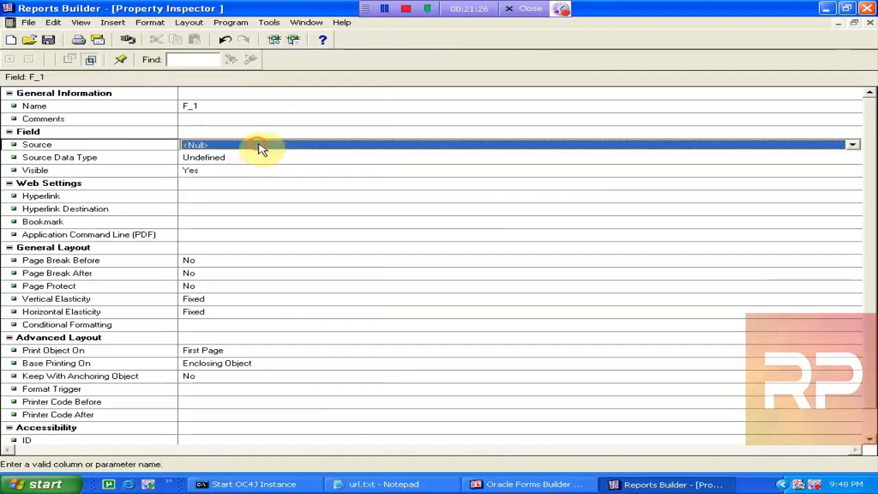
double_click(261, 147)
double_click(260, 145)
click(256, 145)
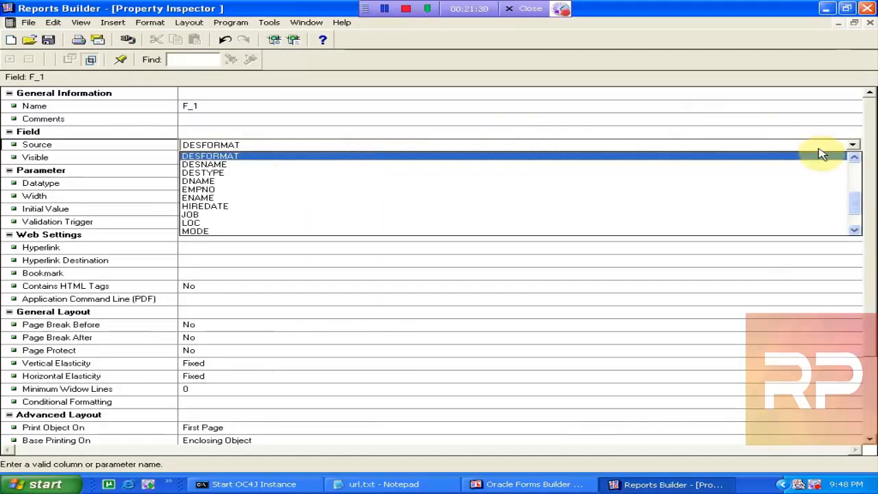
click(854, 158)
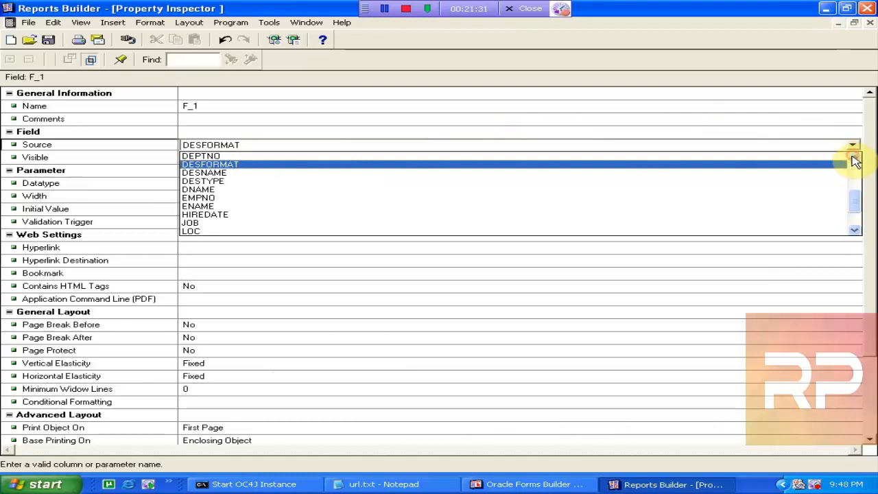
click(455, 156)
click(474, 122)
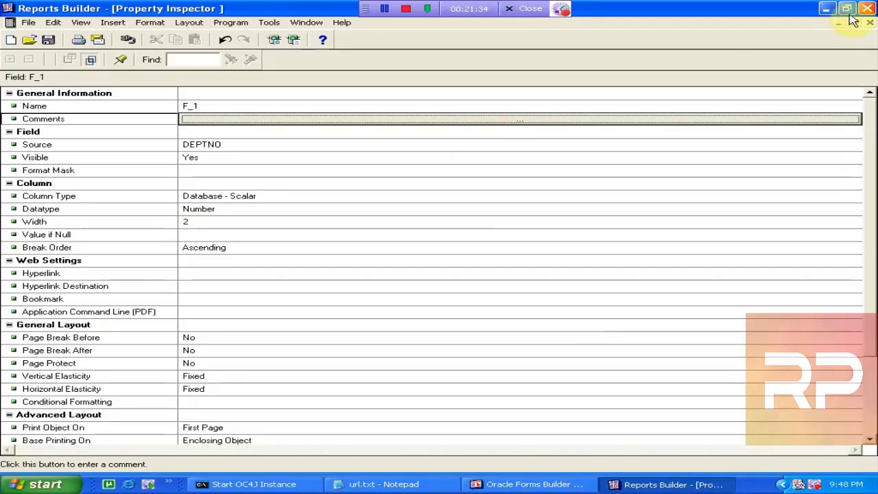
click(870, 21)
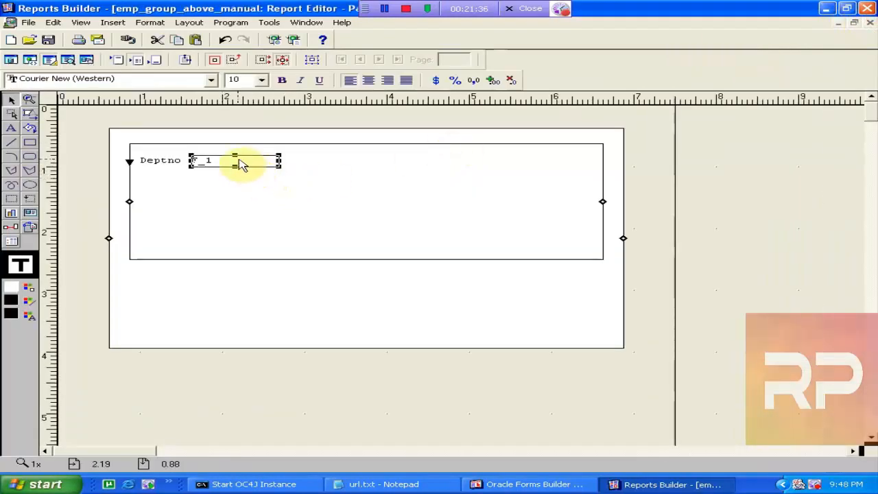
- Set the department number field's font to Tahoma, size 8
click(176, 82)
key(t)
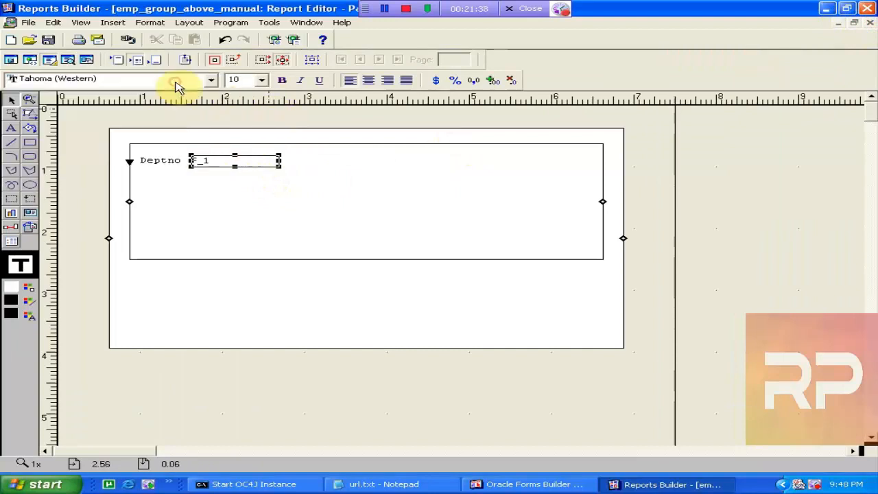
click(176, 81)
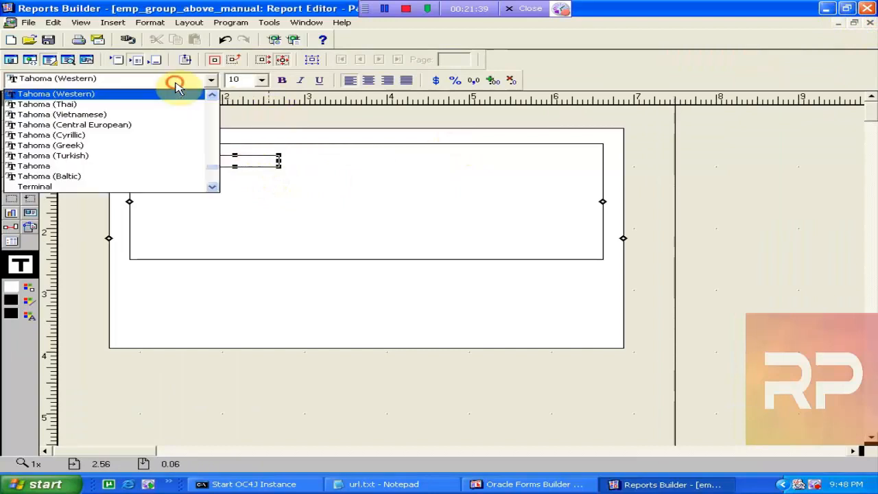
click(195, 167)
click(231, 161)
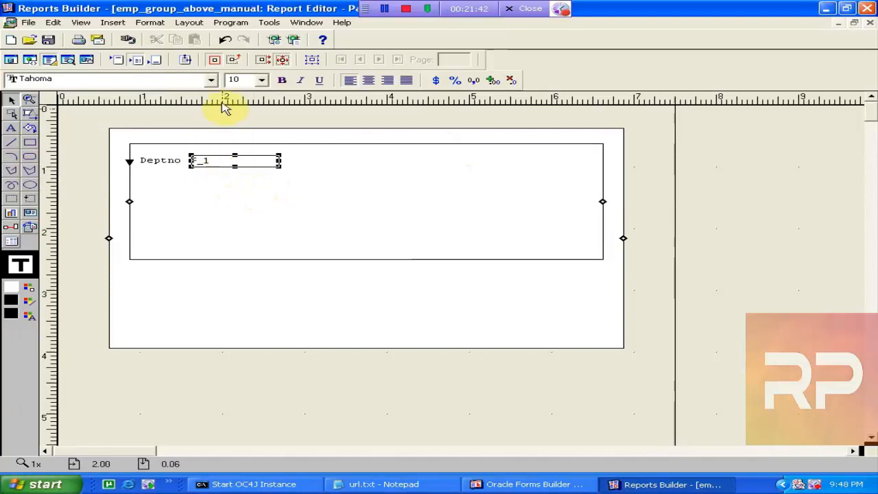
text(8)
key(Return)
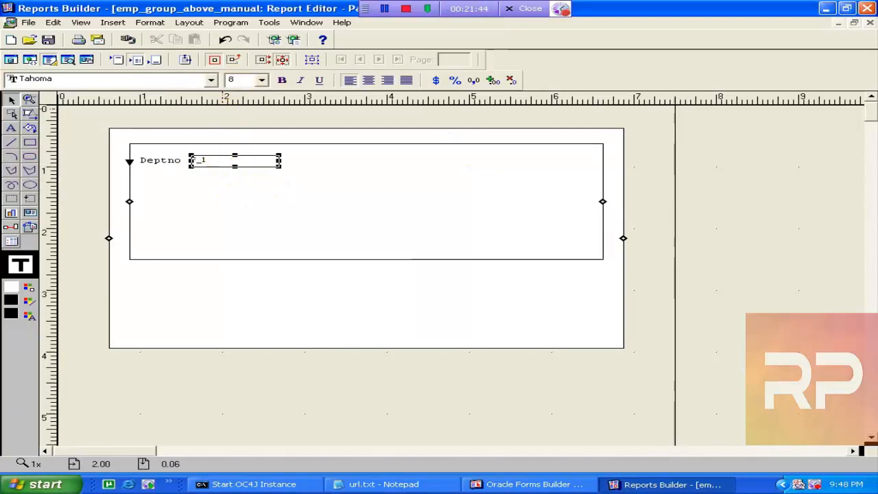
- Set the Deptno label's font to Tahoma, size 8
click(165, 162)
click(175, 85)
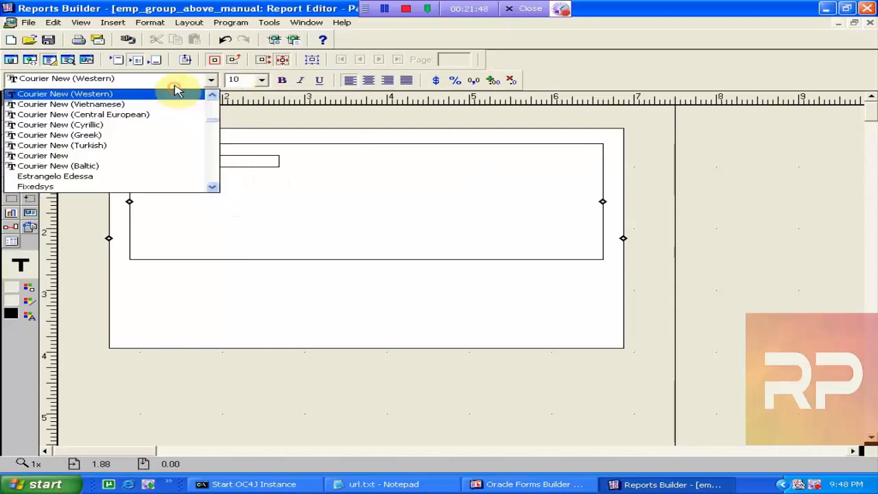
click(174, 86)
click(174, 85)
key(t)
click(174, 87)
click(151, 82)
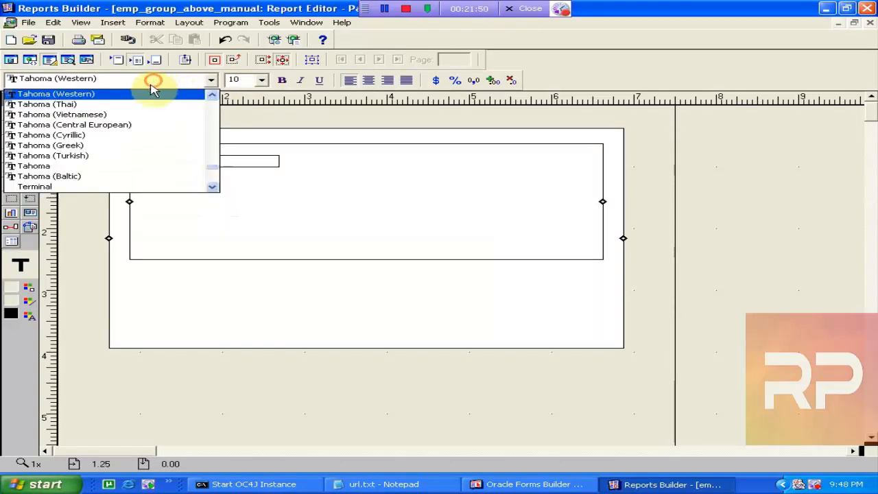
click(160, 162)
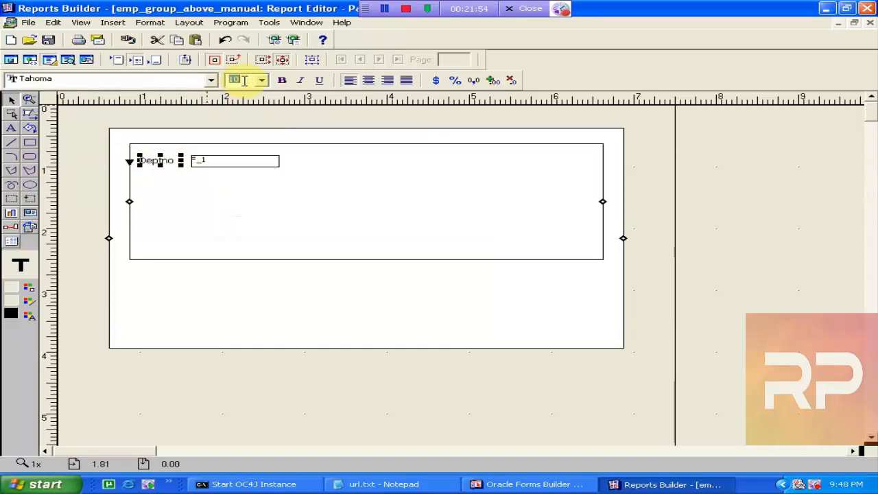
text(8)
key(Return)
click(301, 184)
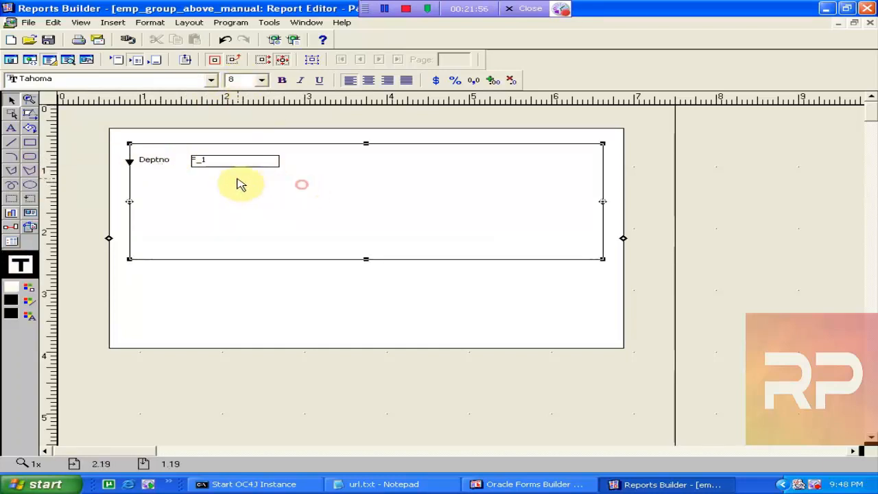
- Move the department number field closer to the Deptno label
click(203, 165)
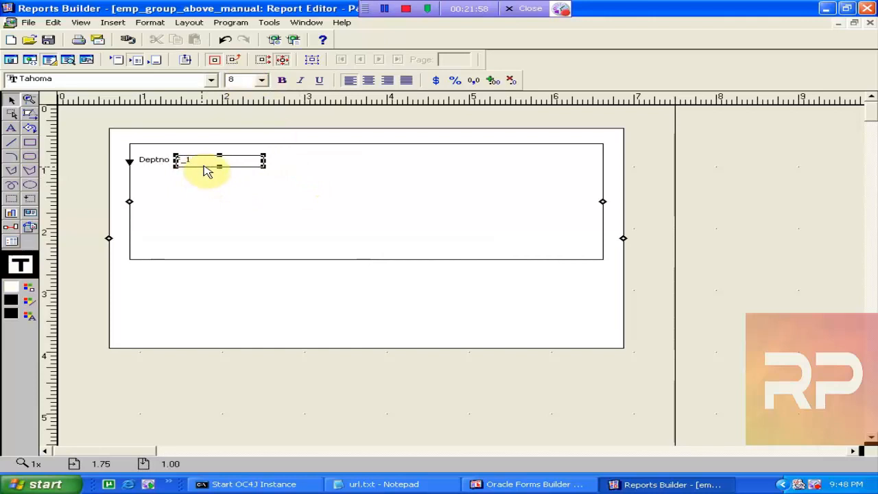
shift+click(154, 162)
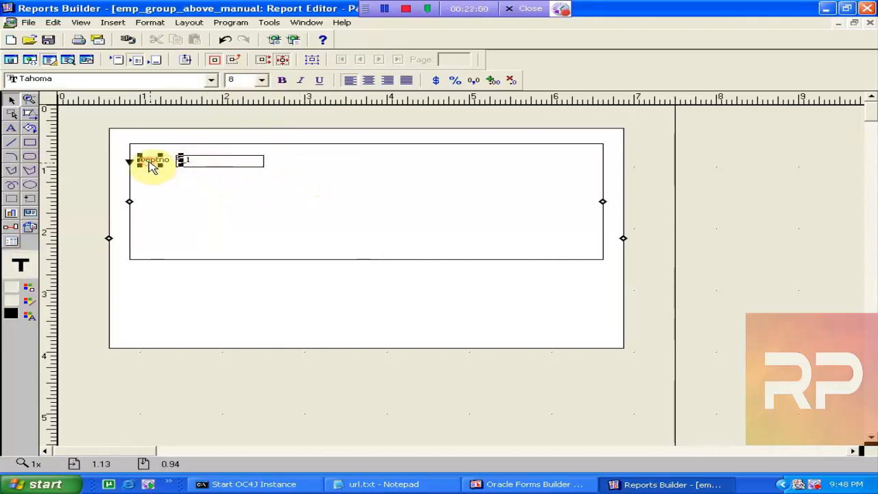
click(203, 169)
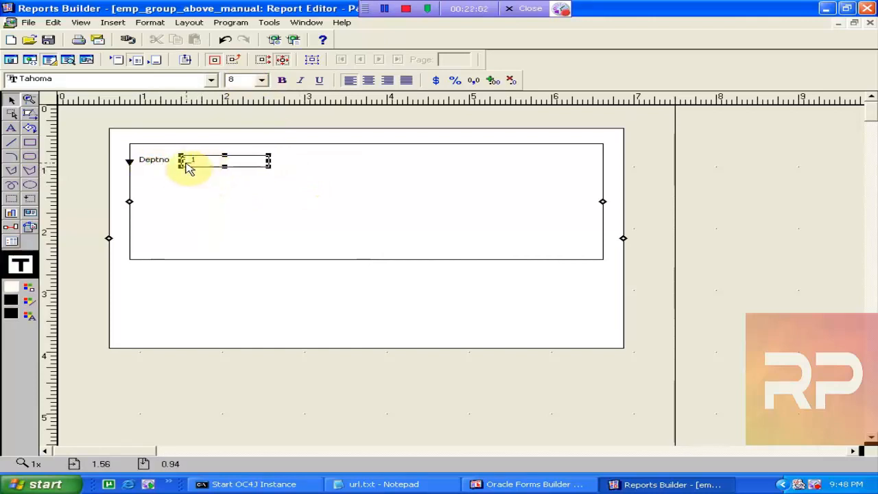
- Duplicate the Deptno label together with its field, and place the copy beyond the original pair in the same row
click(156, 170)
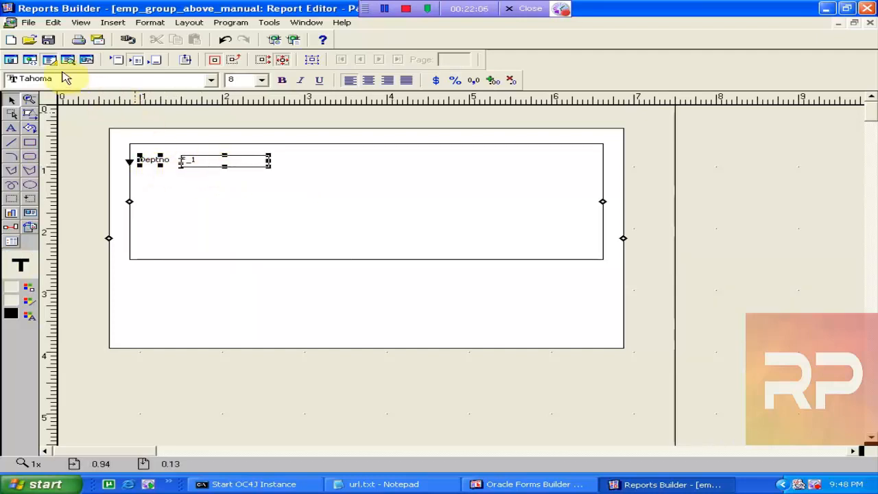
click(870, 23)
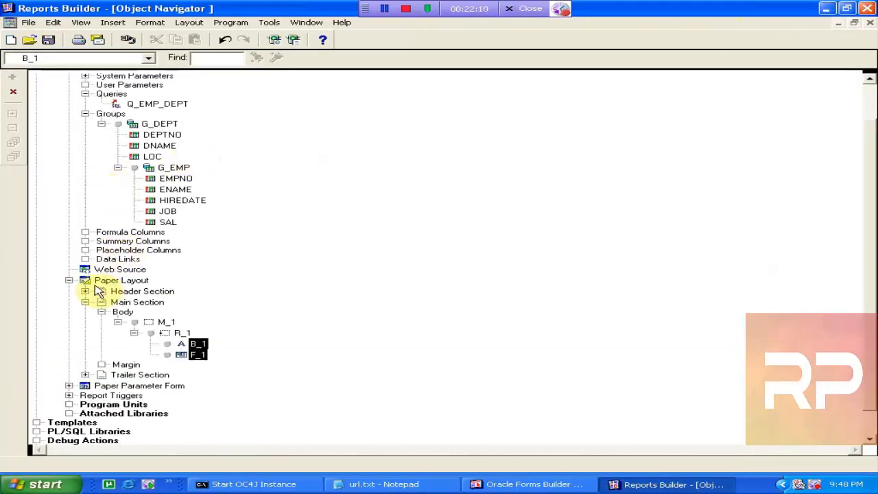
double_click(81, 280)
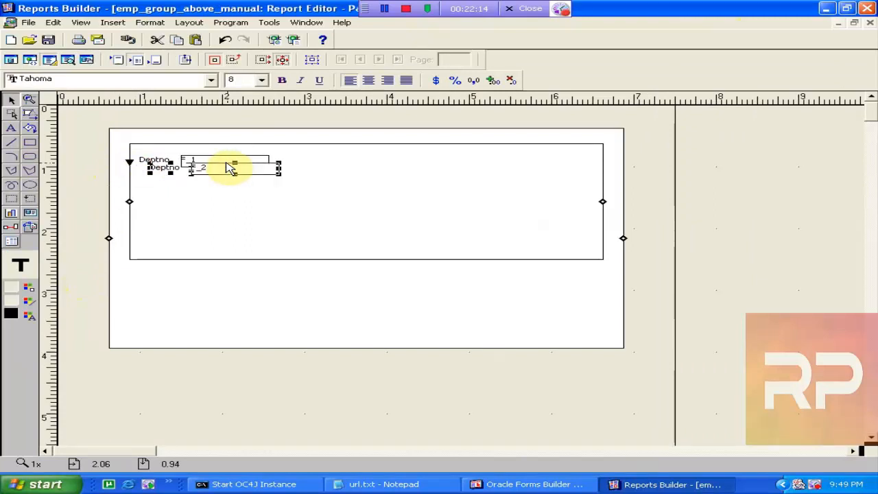
key(Right)
key(Right)
key(Right)
key(Right)
key(Right)
key(Right)
key(Right)
key(Right)
key(Right)
key(Right)
key(Right)
key(Right)
key(Right)
key(Right)
key(Right)
key(Right)
key(Right)
key(Right)
key(Right)
key(Right)
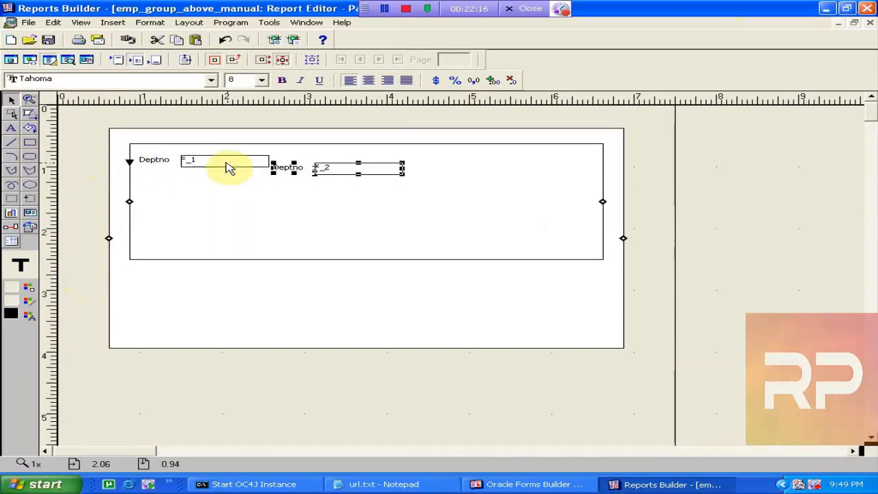
key(Up)
key(Up)
- Duplicate the second label and field pair, and place the third pair farther along the same row near the repeating frame's right edge
key(ctrl+d)
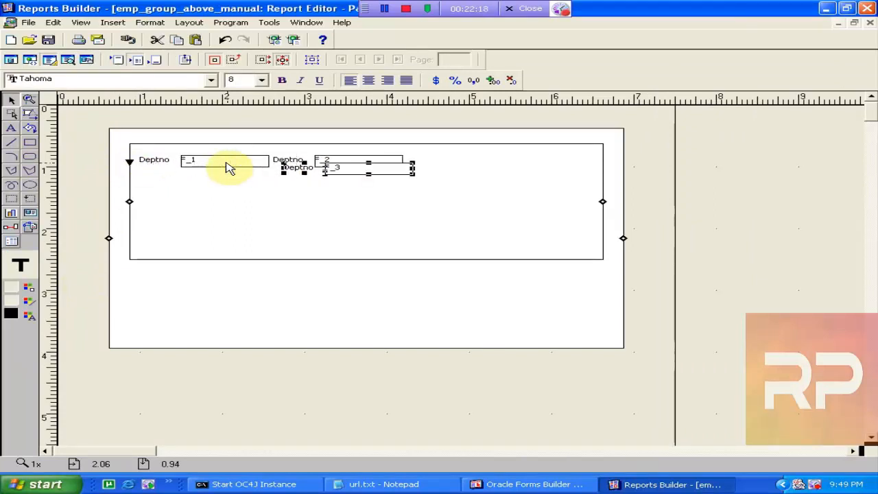
key(Right)
key(Right)
key(Right)
key(Right)
key(Right)
key(Right)
key(Right)
key(Right)
key(Right)
key(Right)
key(Right)
key(Right)
key(Right)
key(Right)
key(Right)
key(Right)
key(Right)
key(Right)
key(Right)
key(Right)
key(Right)
key(Right)
key(Right)
key(Right)
key(Right)
key(Right)
key(Right)
key(Right)
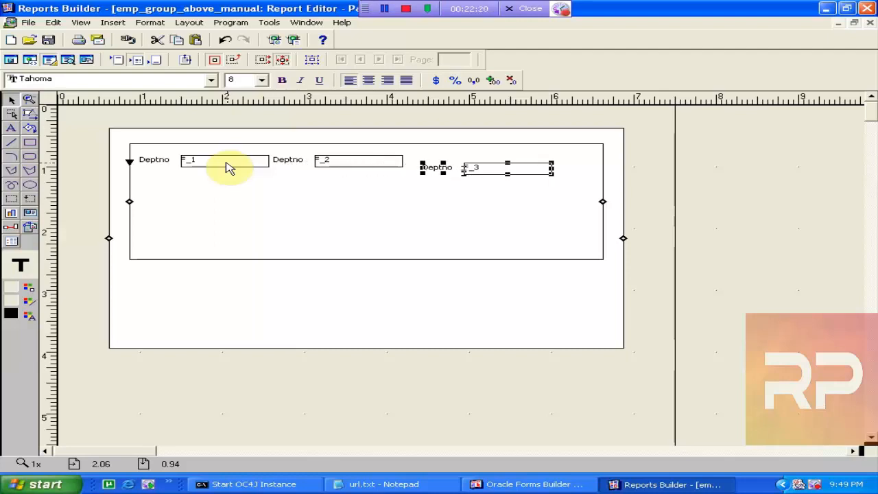
key(Up)
key(Up)
- Change the second label's text to Dname, and set the Source of the field beside it to DNAME
click(284, 160)
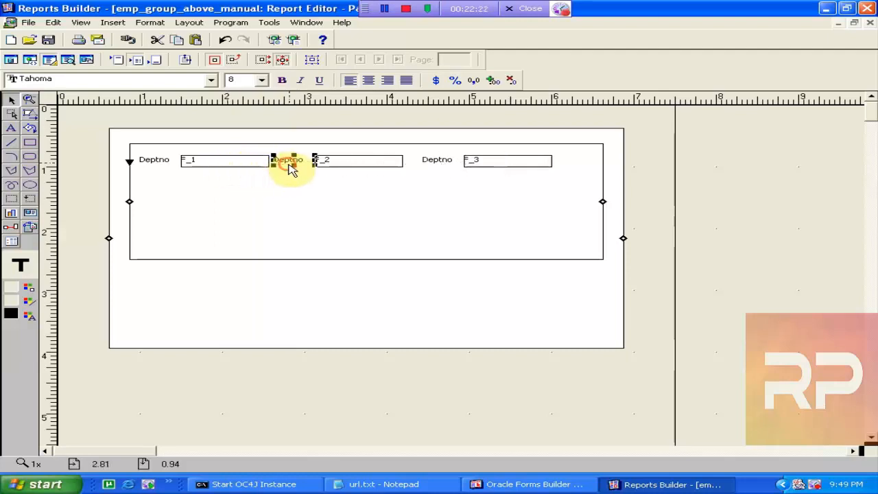
click(300, 159)
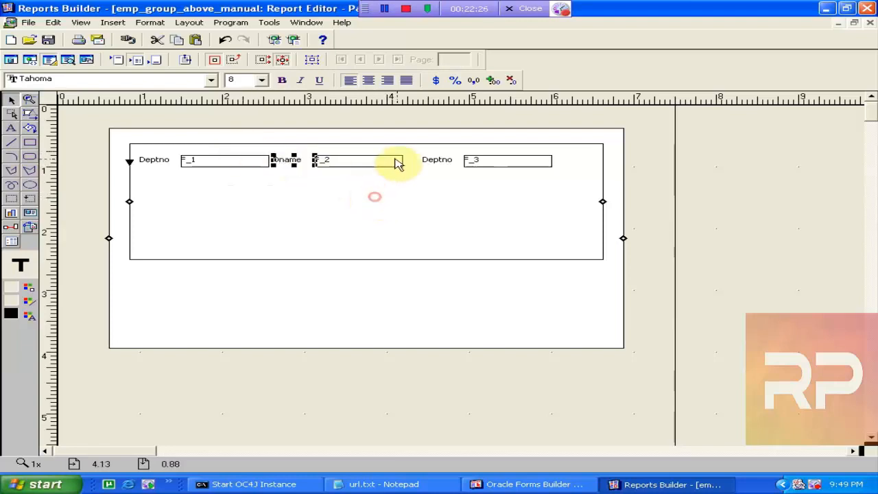
click(372, 161)
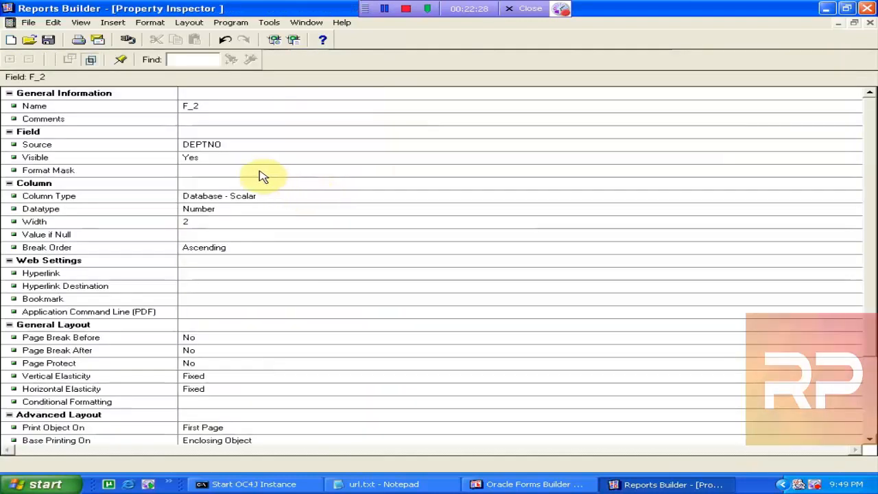
click(227, 146)
key(d)
key(d)
key(d)
key(d)
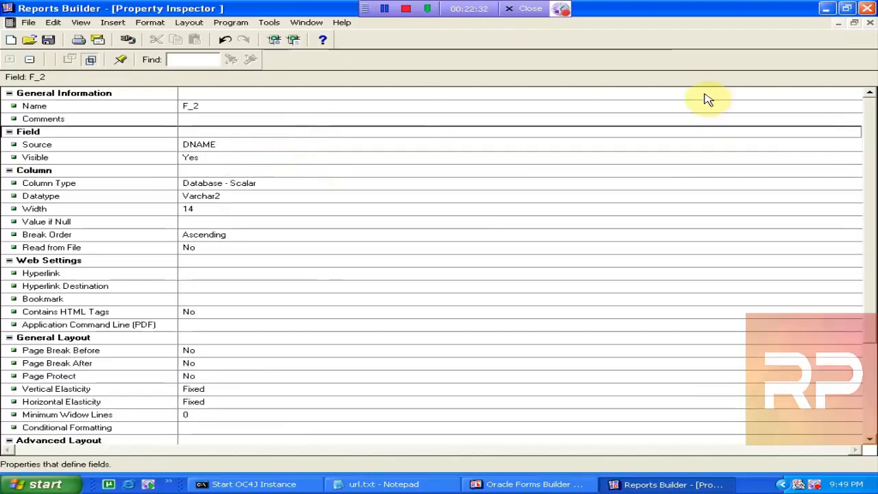
- Change the third label's text in the department row to Loc
click(870, 23)
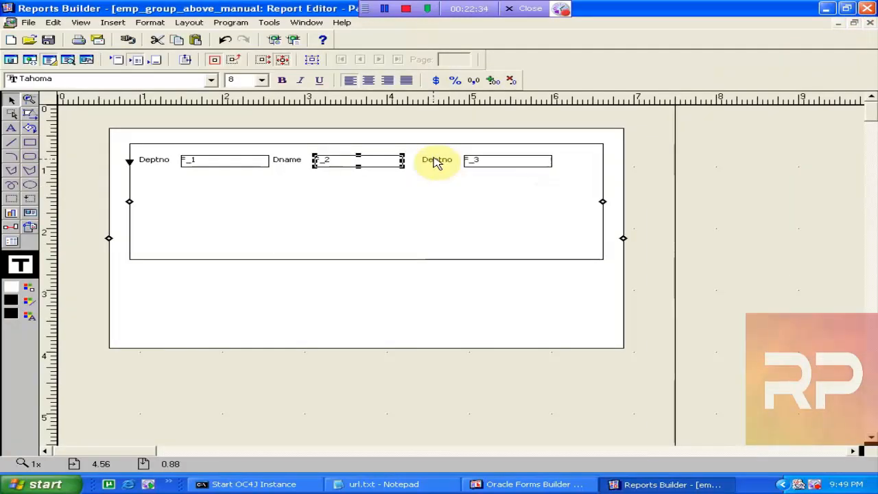
click(436, 162)
click(445, 158)
double_click(445, 158)
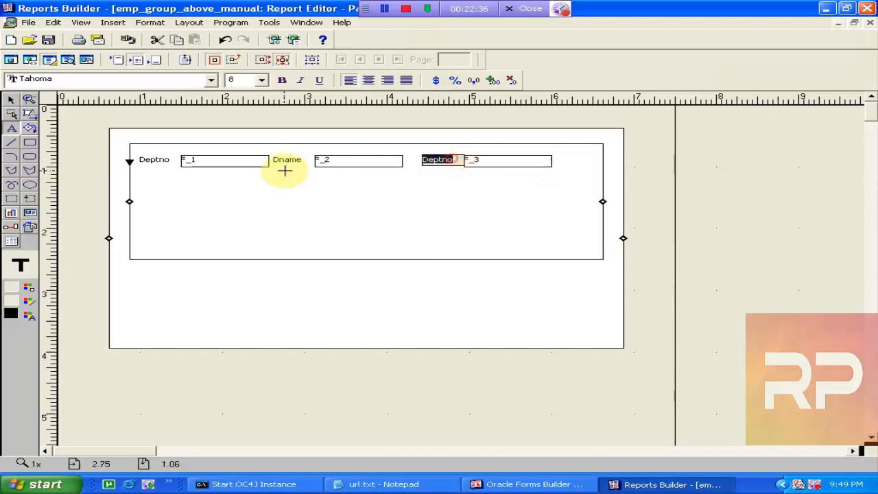
click(515, 178)
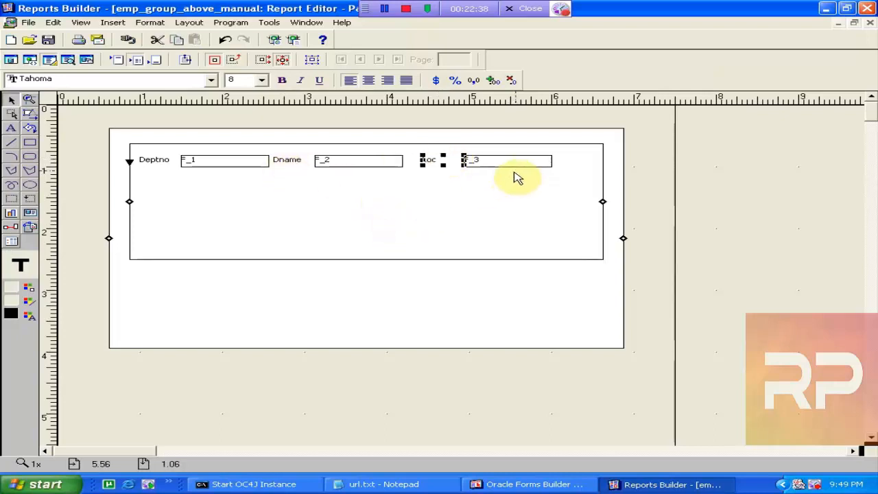
- Set the Source of the field beside the Loc label to LOC
click(508, 162)
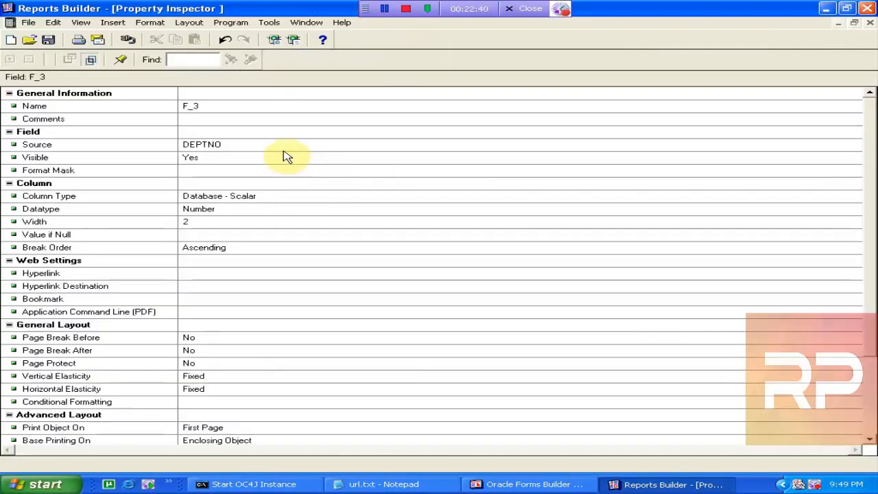
click(281, 147)
key(l)
click(299, 121)
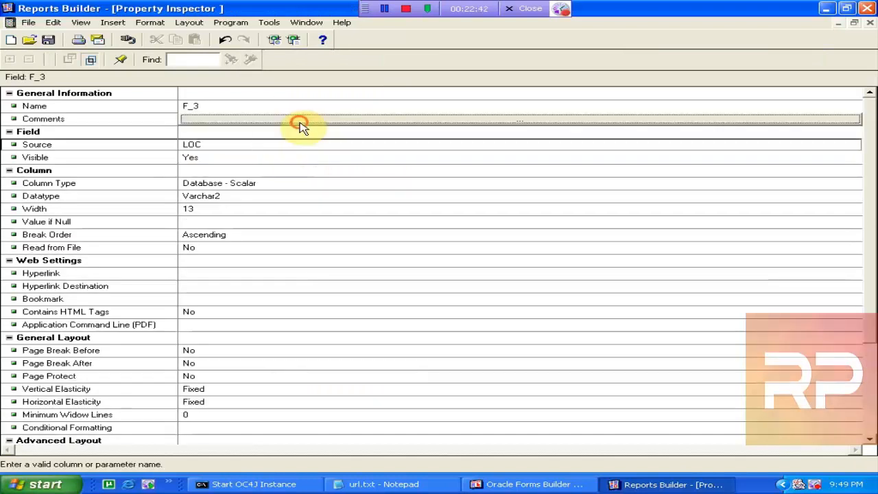
click(870, 22)
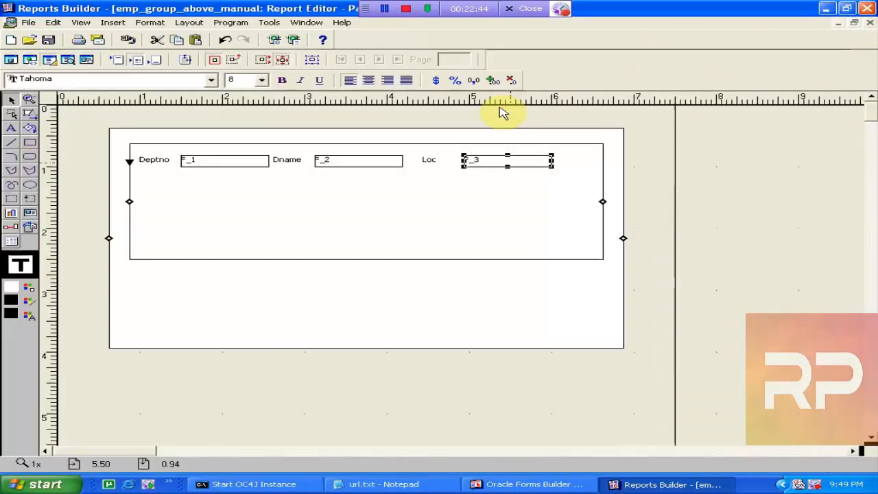
- Make the Deptno, Dname and Loc labels bold
click(430, 160)
click(282, 159)
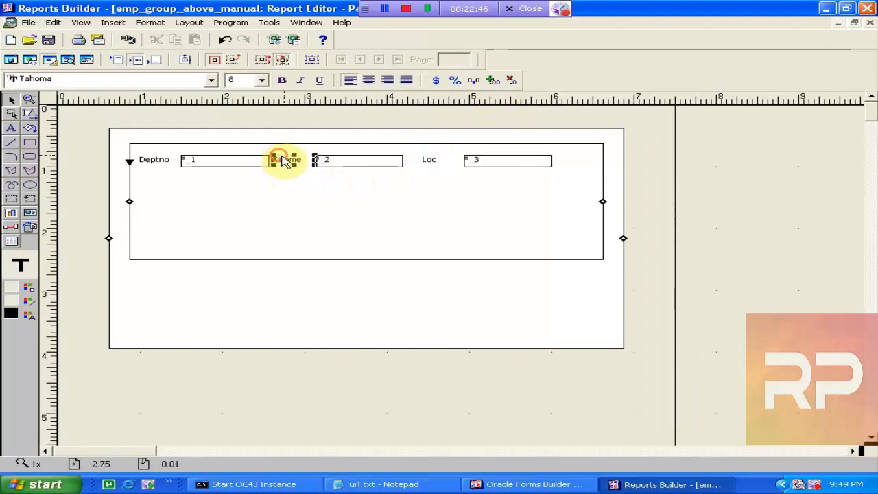
click(155, 159)
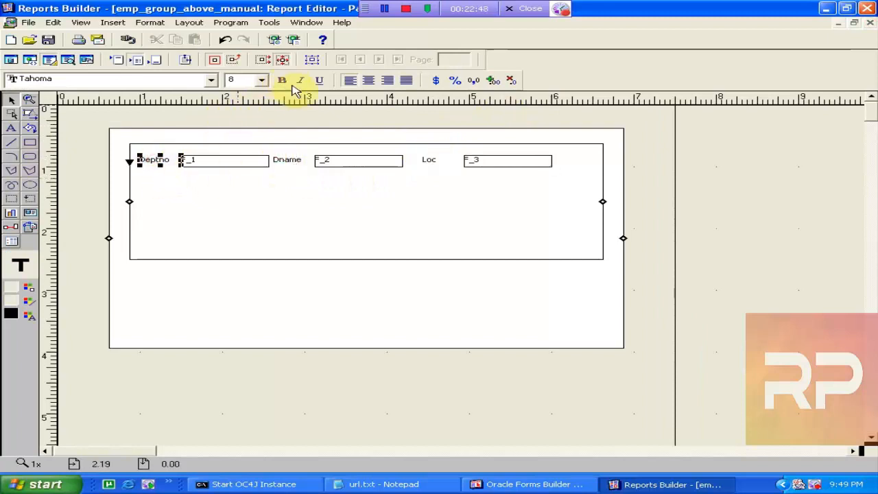
click(293, 165)
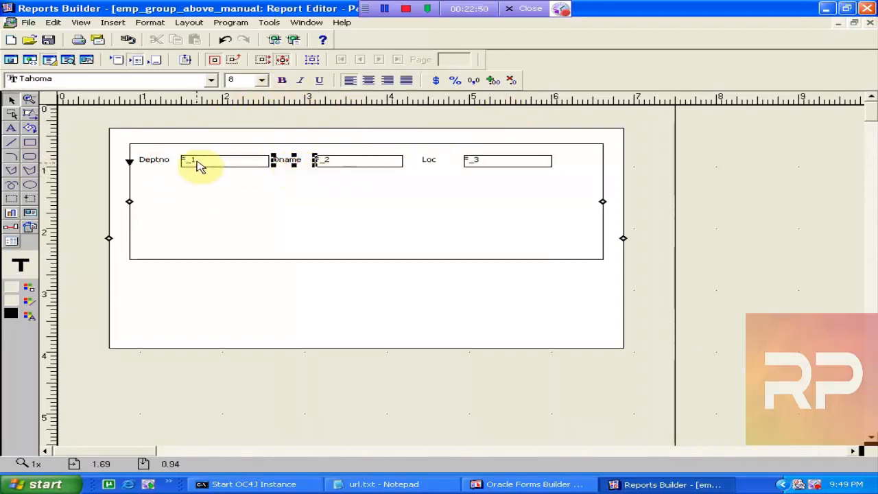
shift+click(157, 160)
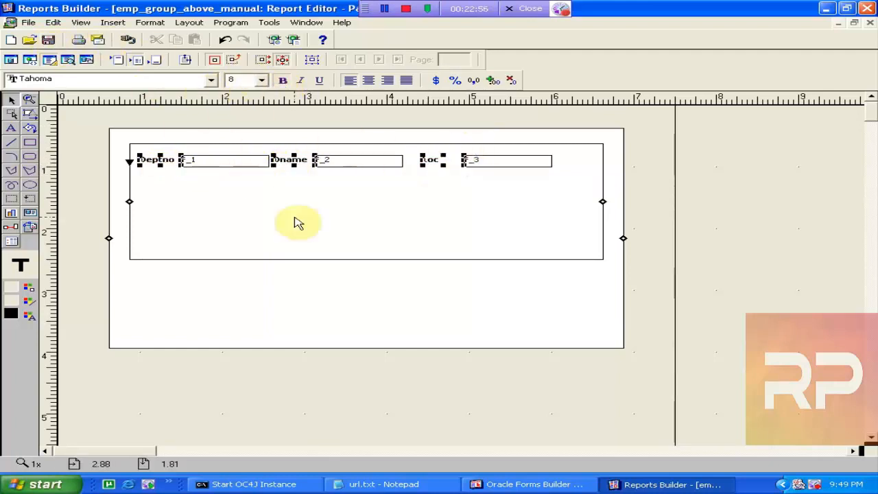
click(310, 236)
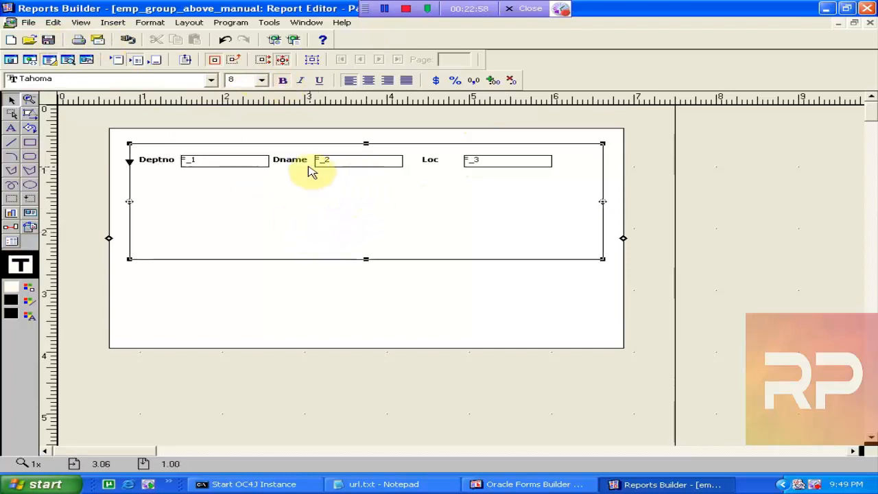
- Run the paper layout to check the department rows, and return to the layout for editing
click(298, 40)
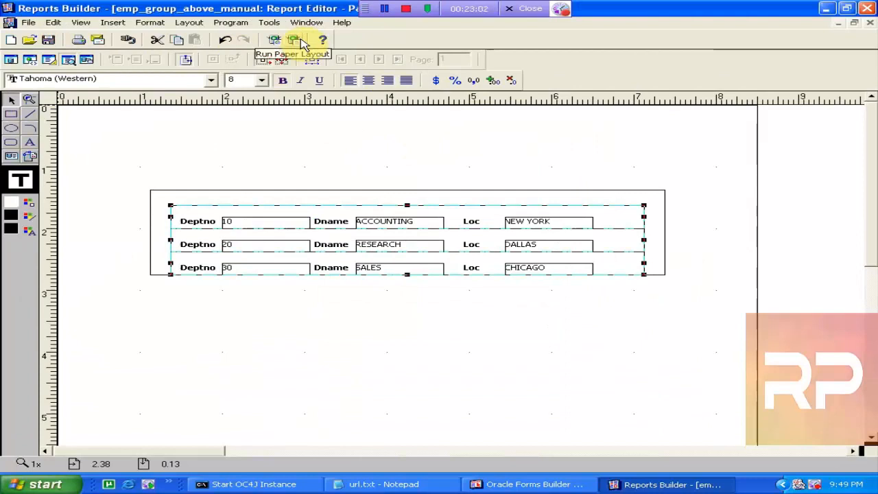
click(388, 302)
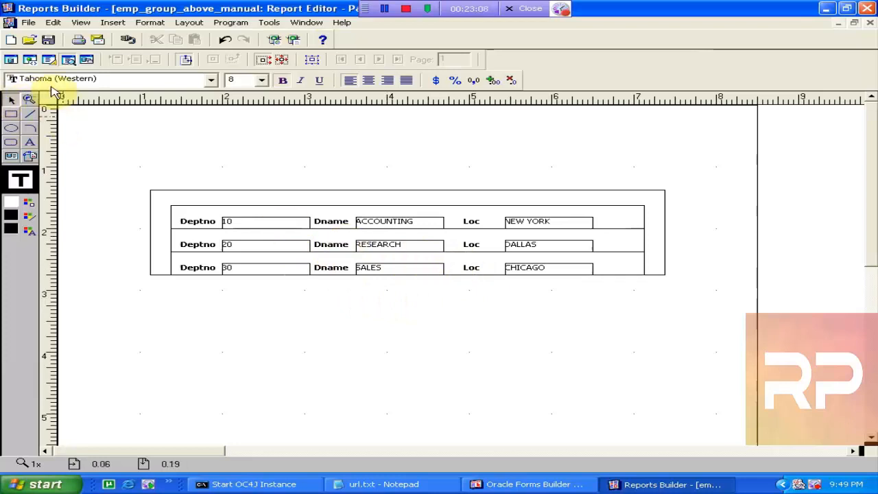
click(49, 60)
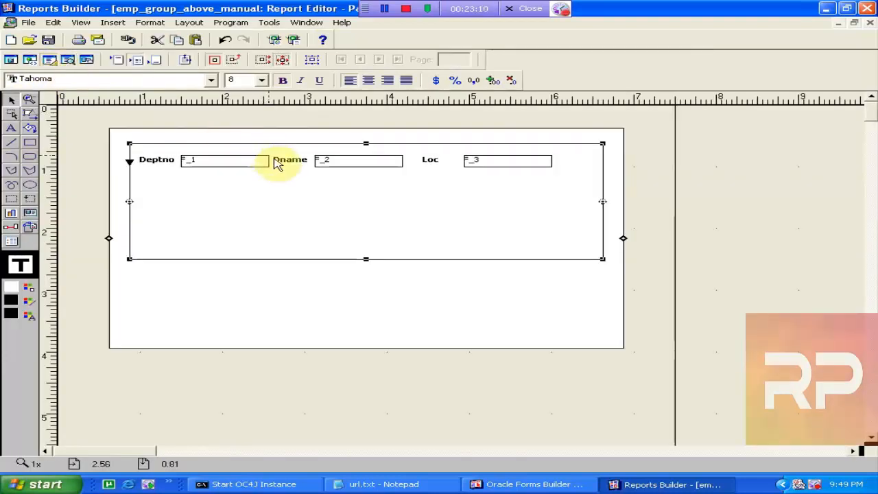
- Draw a frame about 5.5 wide and 1.1 high inside the repeating frame, beneath the row of department fields
click(396, 322)
click(410, 237)
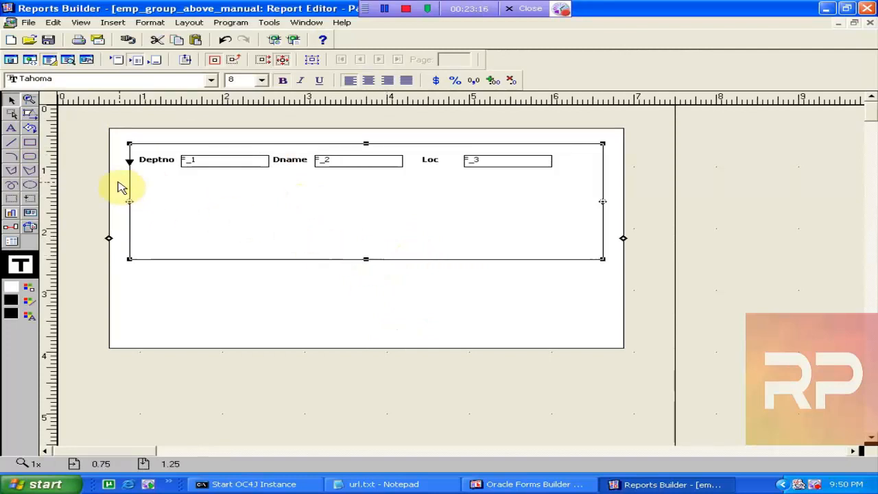
click(12, 199)
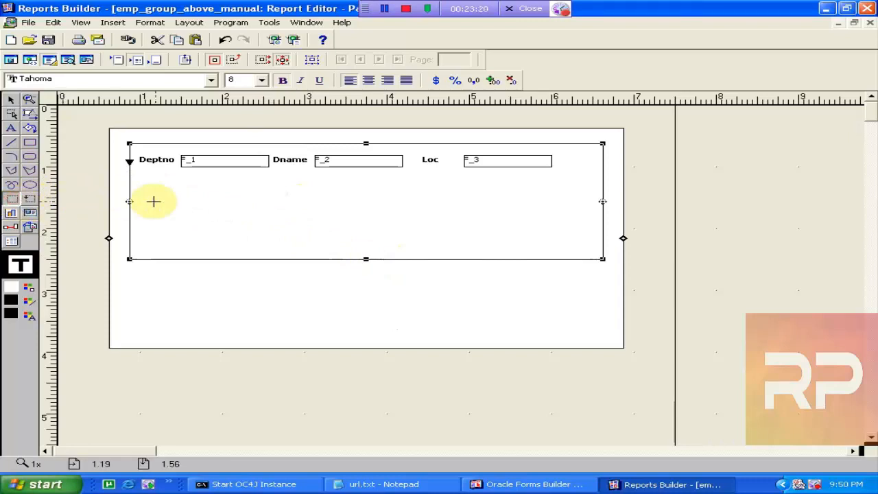
drag(140, 177, 590, 246)
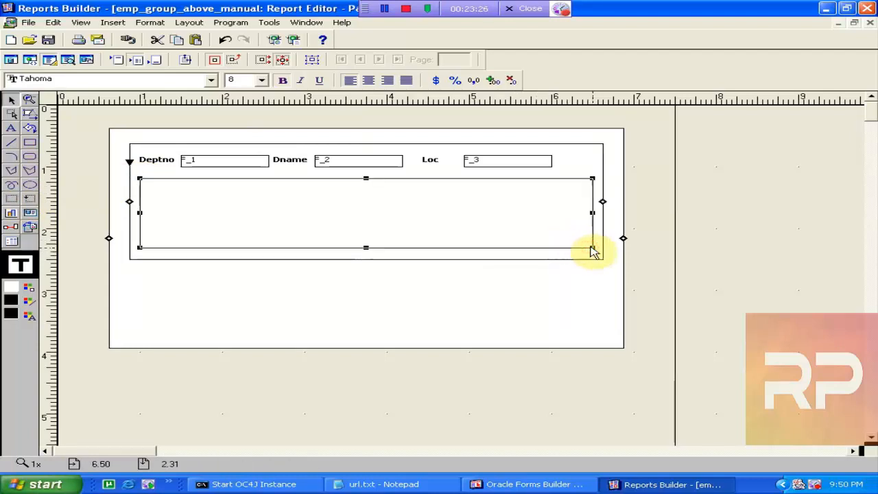
click(249, 307)
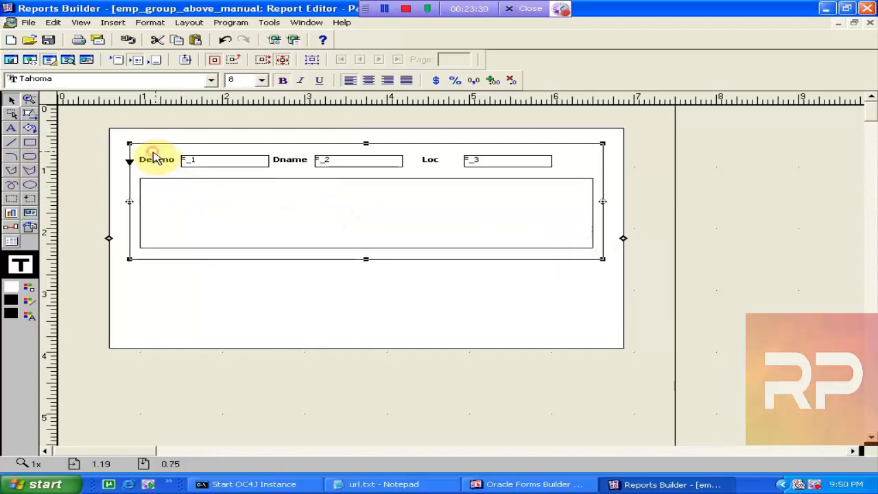
click(188, 197)
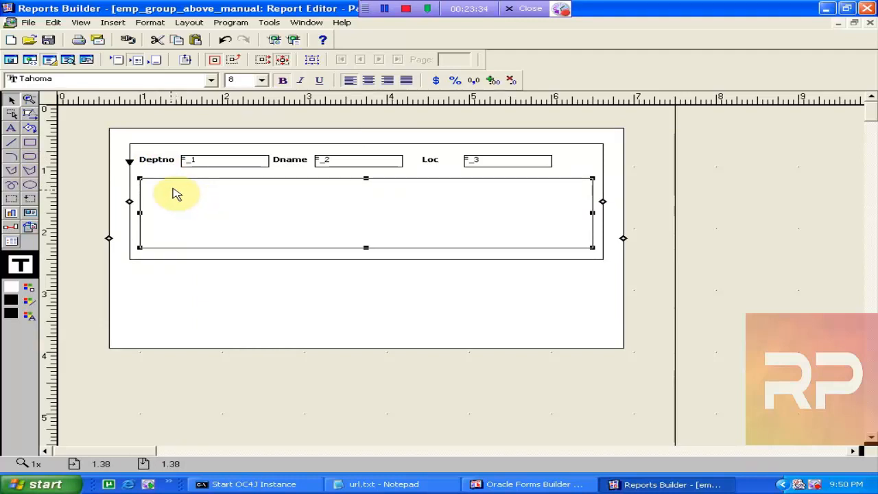
- Draw a header frame along the upper part of the inner frame, and adjust its sides so it sits just inside, about 5.4 wide
click(11, 198)
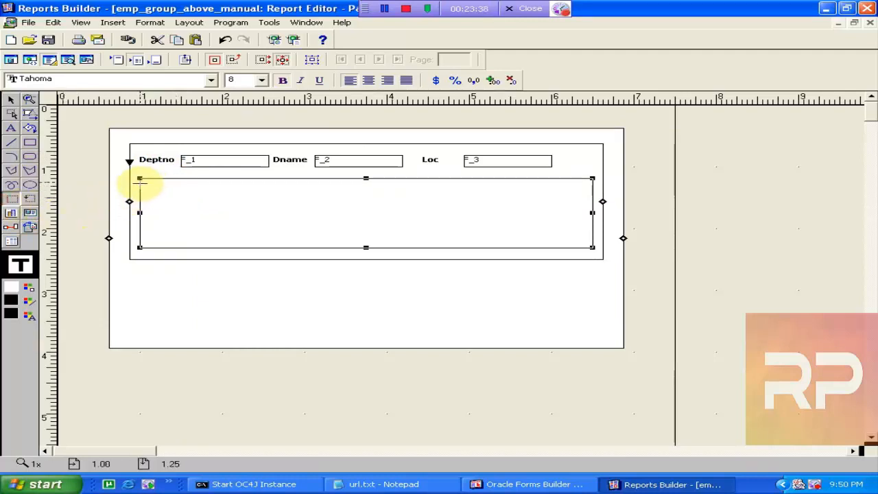
drag(140, 179, 577, 201)
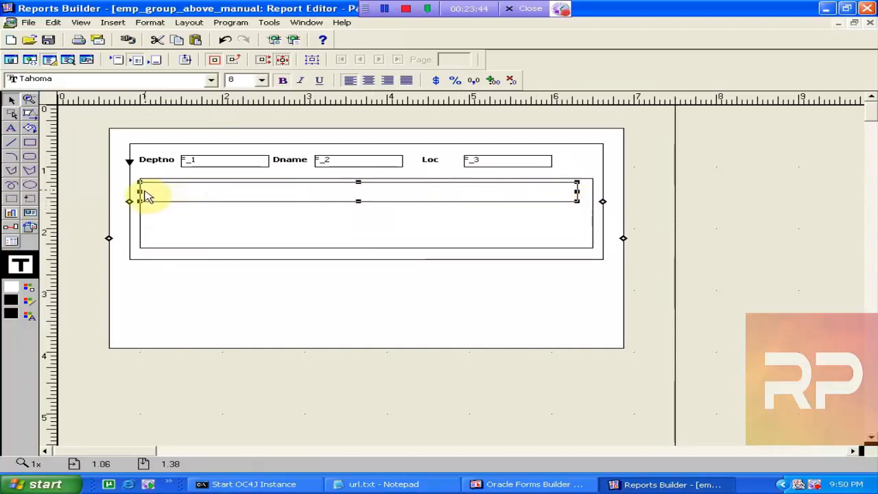
drag(145, 193, 148, 196)
click(237, 238)
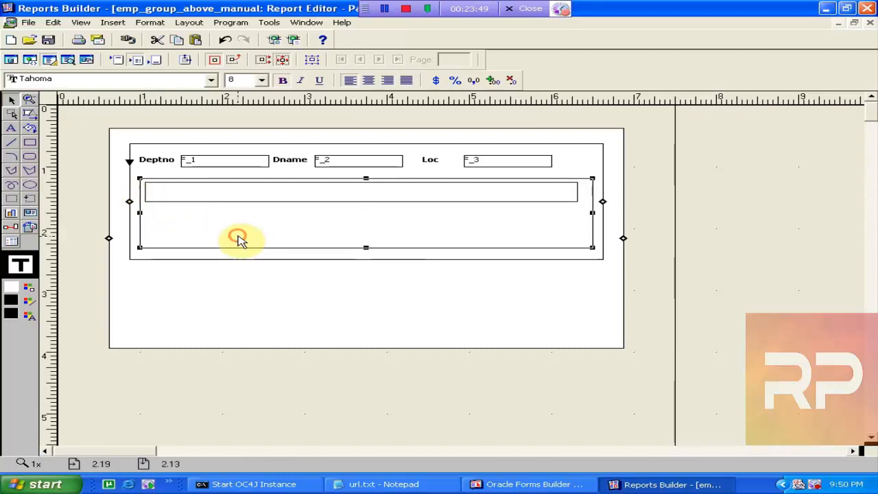
click(396, 198)
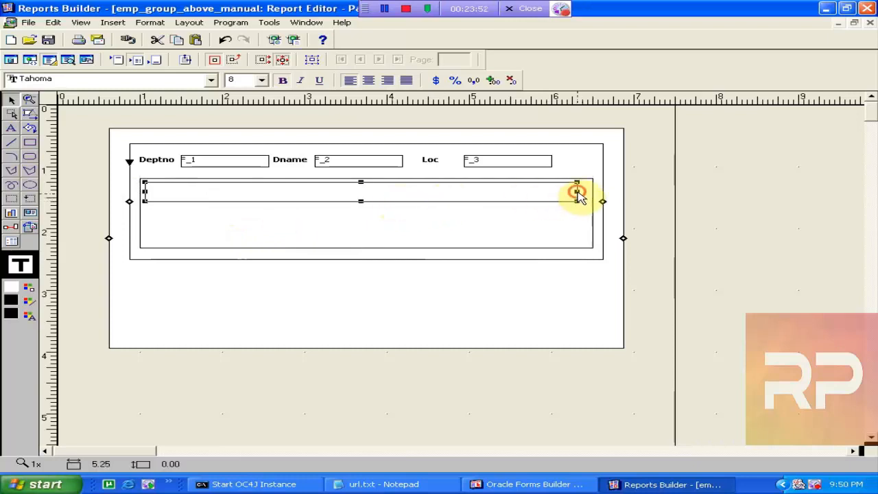
drag(578, 193, 582, 197)
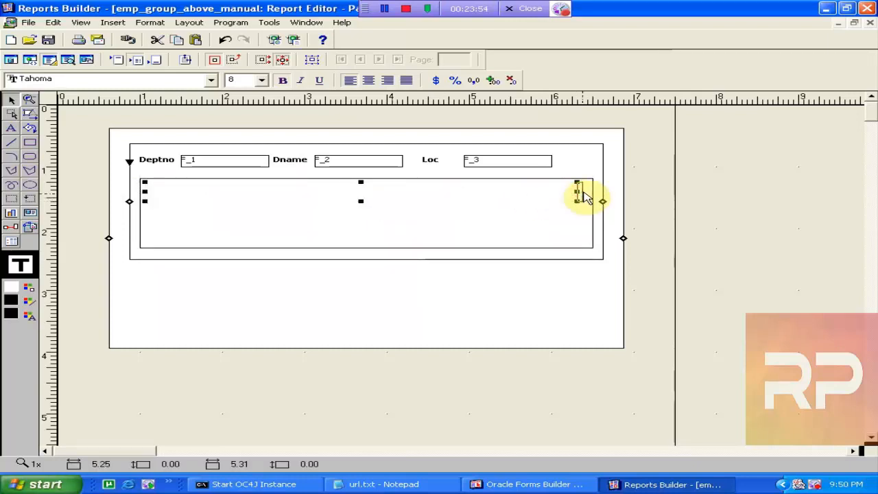
drag(586, 198, 591, 194)
click(511, 222)
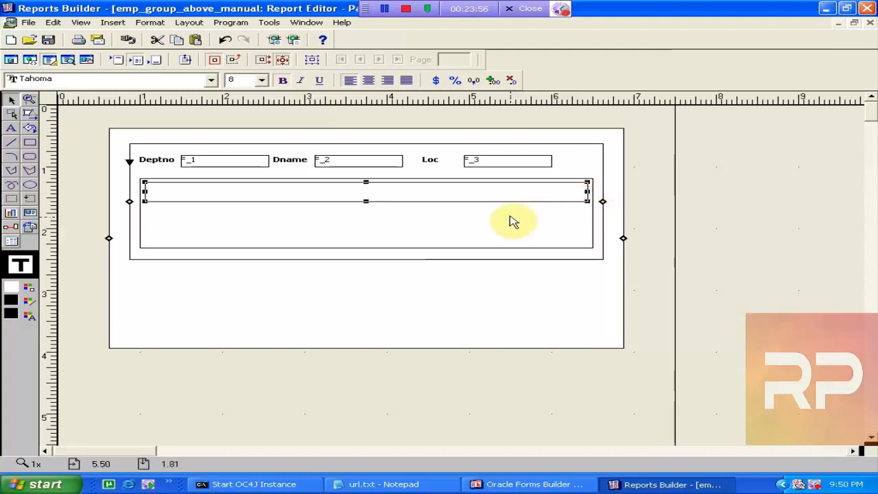
- Fill the header frame with light grey
click(433, 198)
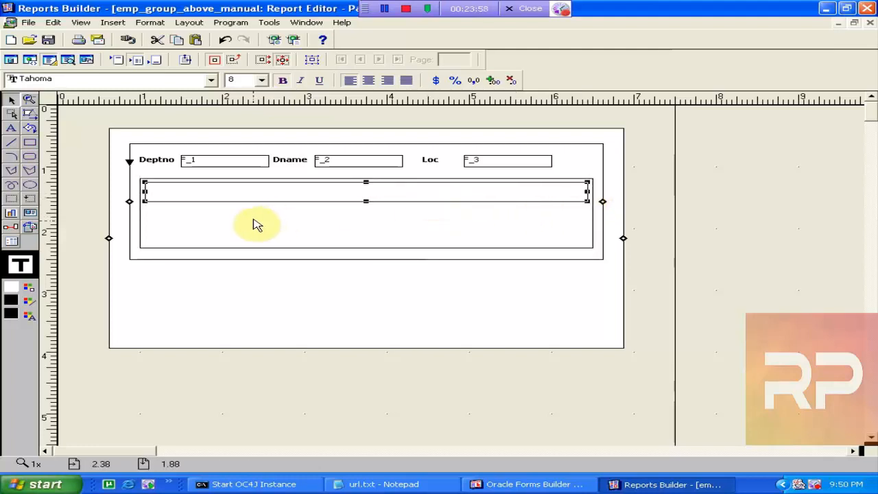
click(29, 288)
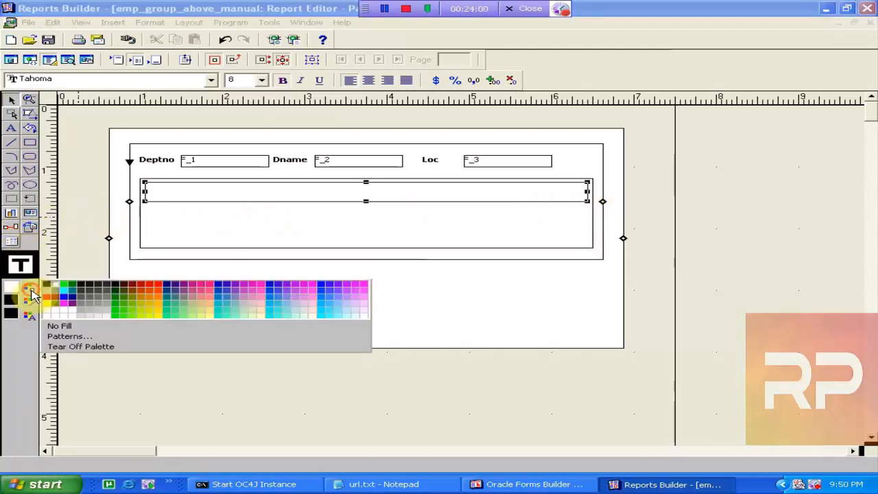
click(103, 316)
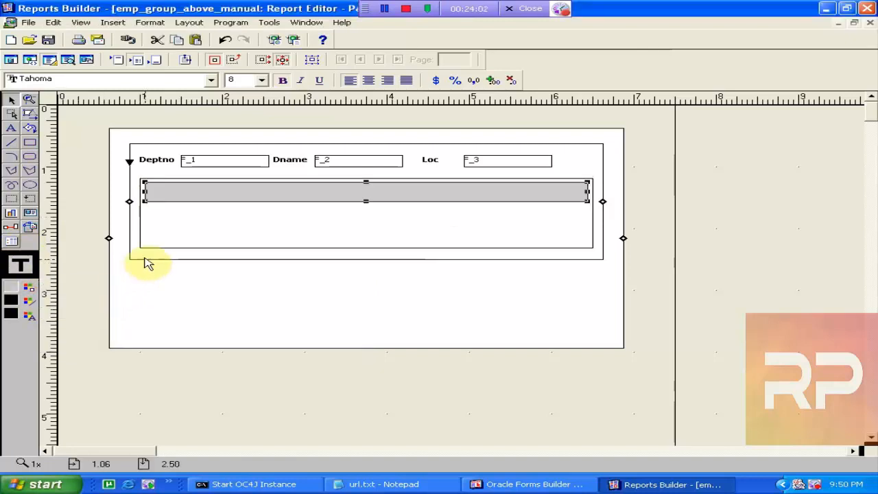
click(208, 220)
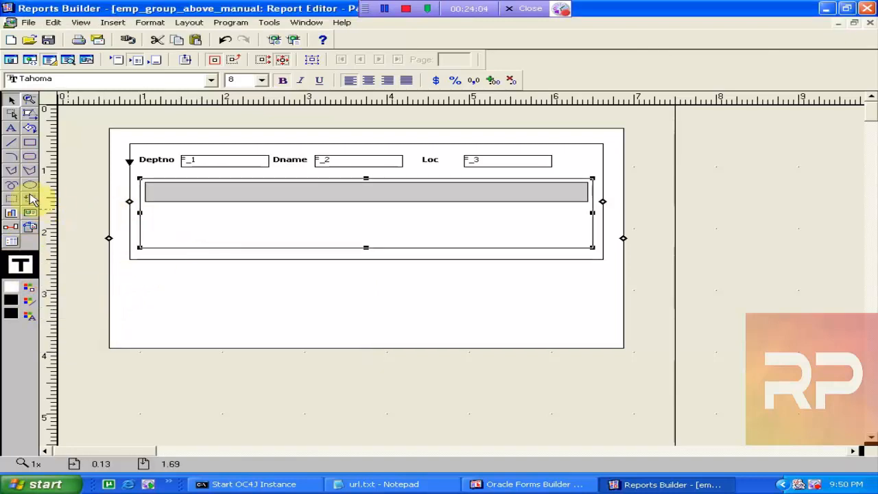
- Add a text label reading Empno at the left end of the grey header frame
click(11, 130)
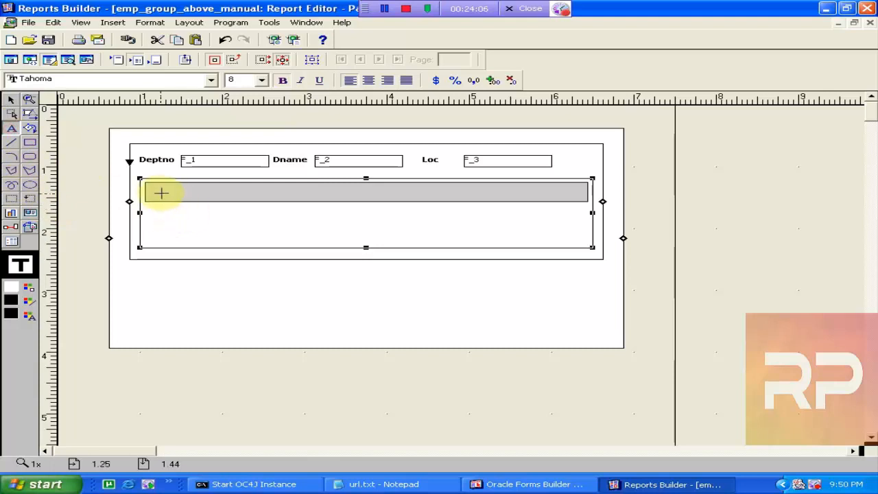
drag(155, 188, 229, 196)
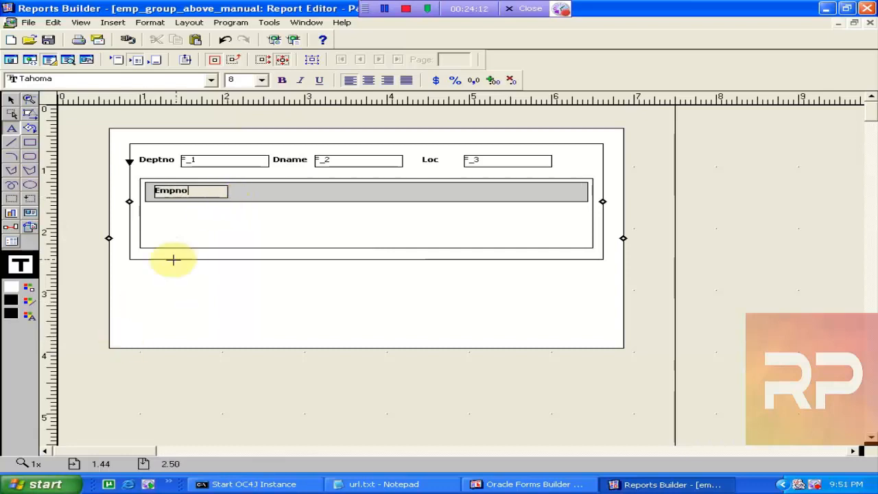
click(234, 216)
click(206, 231)
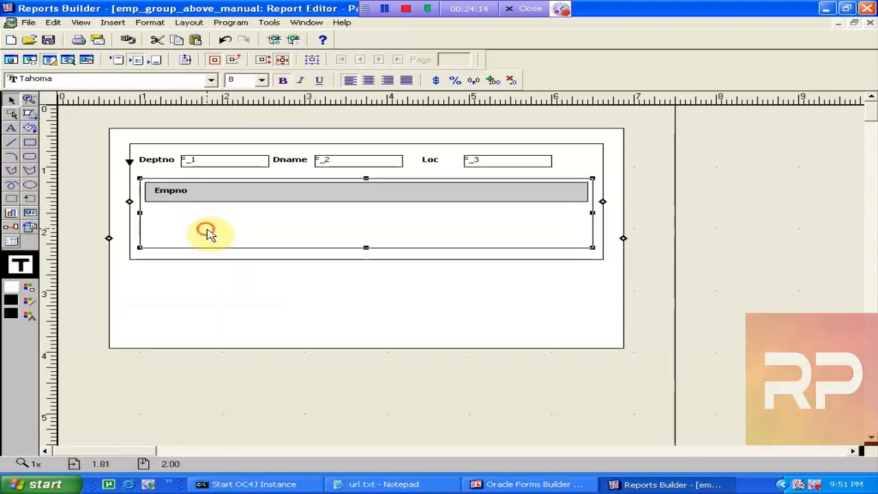
- Duplicate the Empno label, place the copy beside it in the grey header frame, and change its text to Ename
click(174, 197)
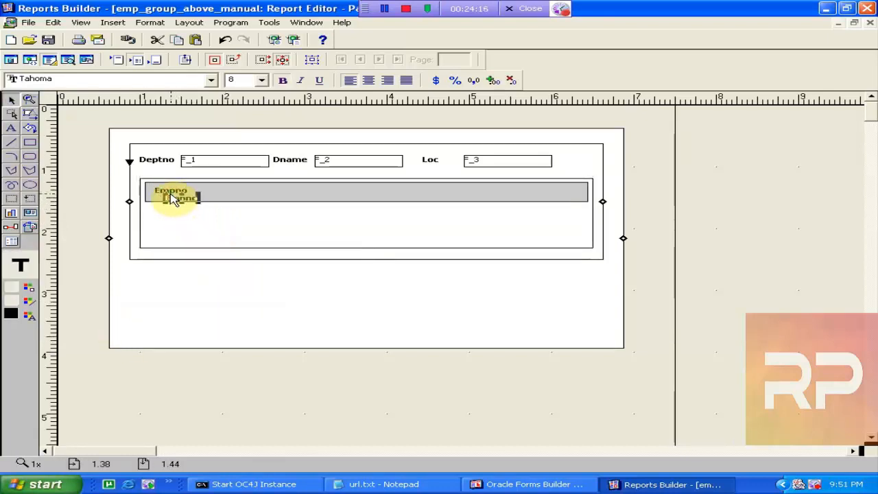
drag(181, 201, 234, 192)
click(240, 190)
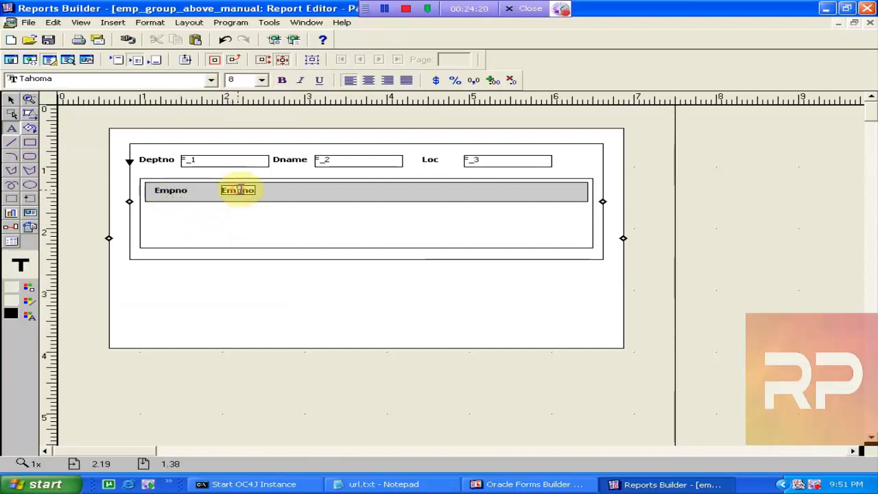
double_click(244, 190)
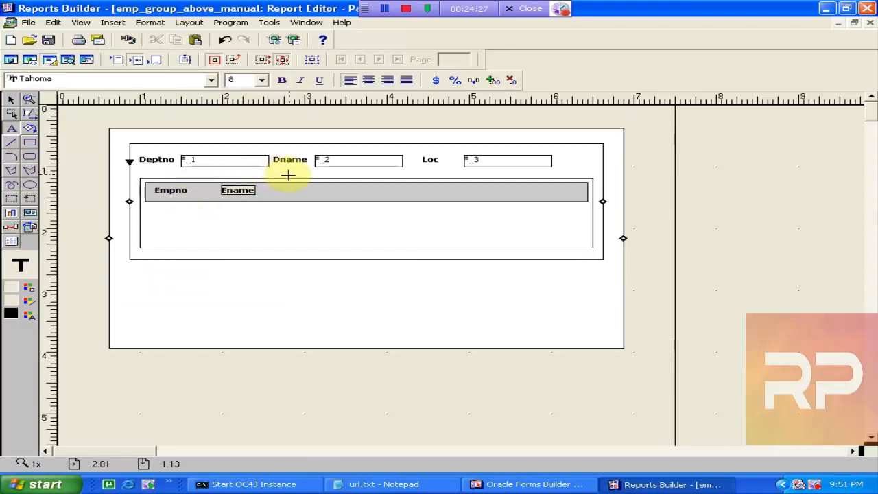
- Delete the Ename label from the grey header and draw a repeating frame about 5.4 wide just beneath the header frame
click(304, 221)
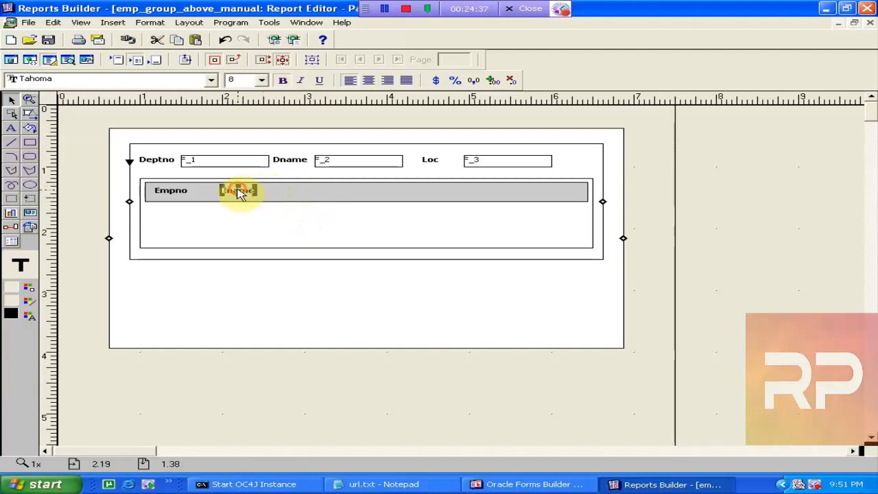
click(190, 214)
click(27, 200)
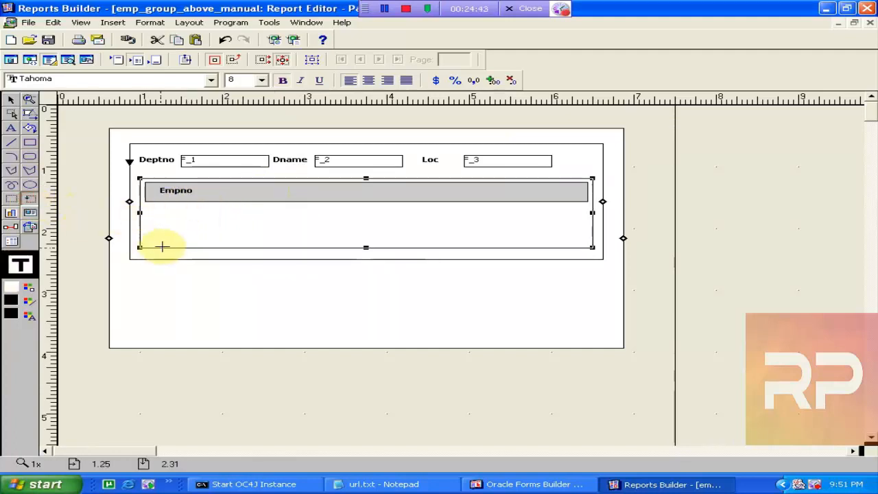
drag(145, 207, 588, 232)
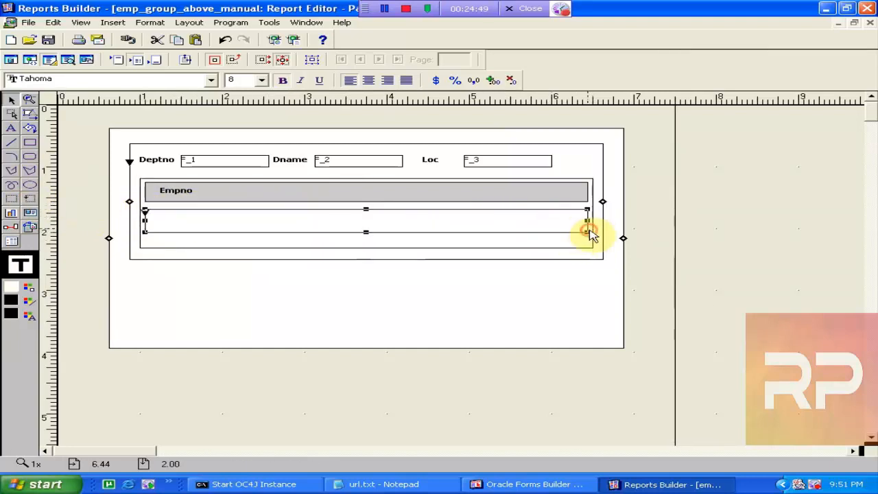
click(519, 245)
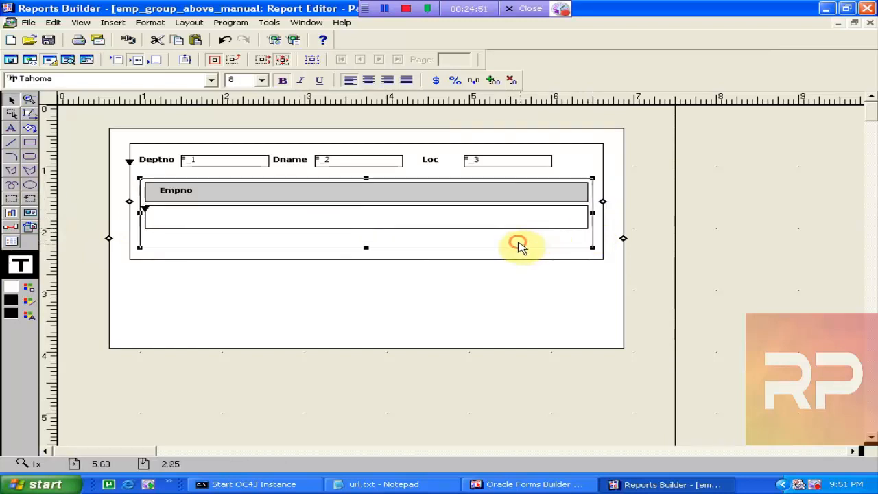
- Set the new repeating frame's source to G_emp and its vertical elasticity to Variable
double_click(288, 218)
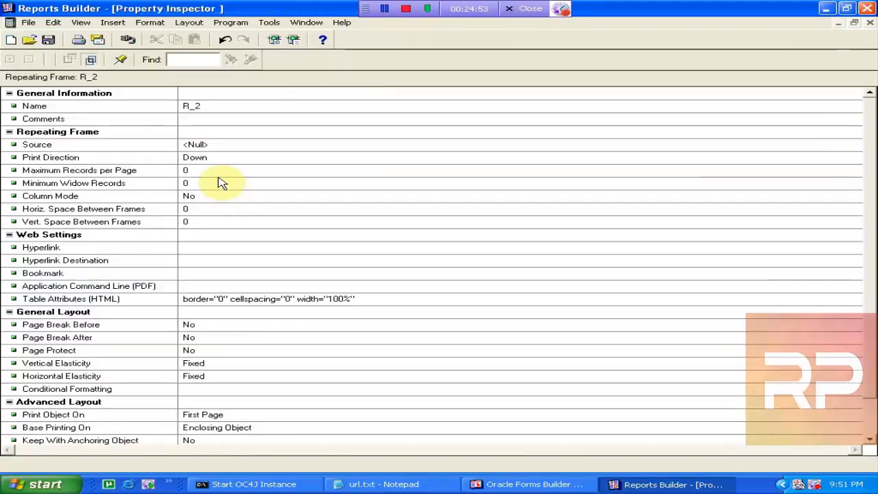
click(206, 144)
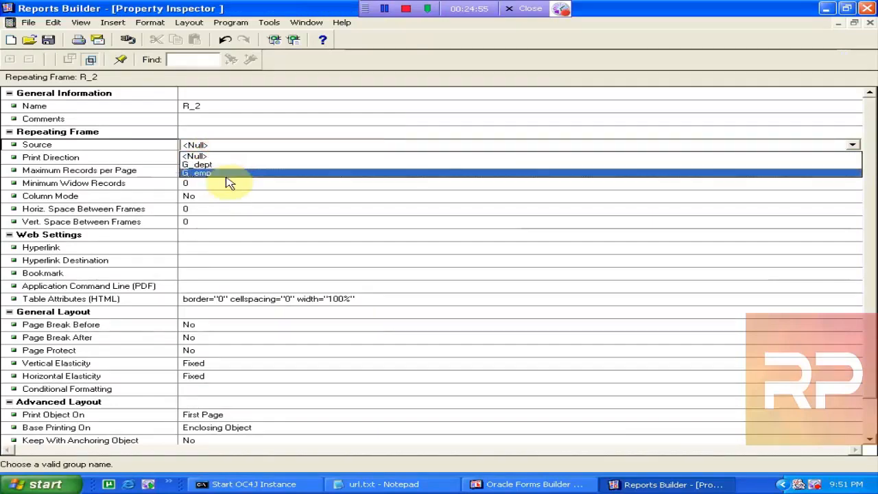
click(222, 174)
click(251, 128)
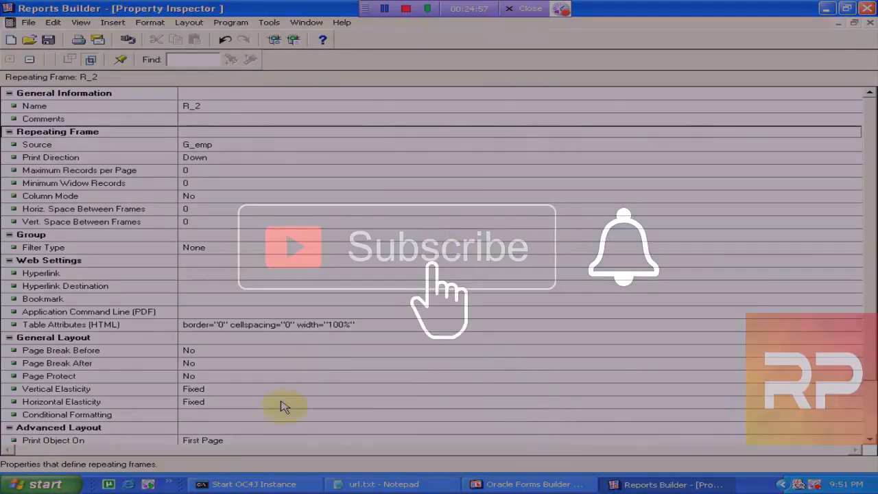
click(219, 389)
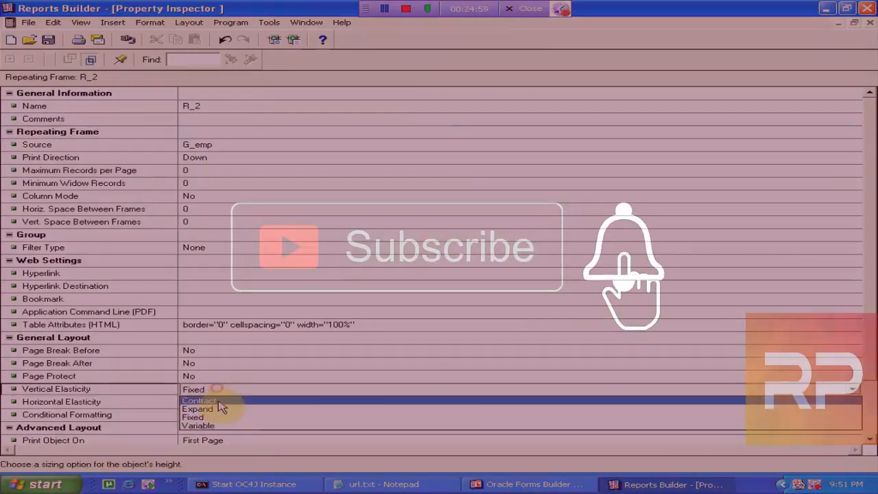
click(222, 426)
click(343, 336)
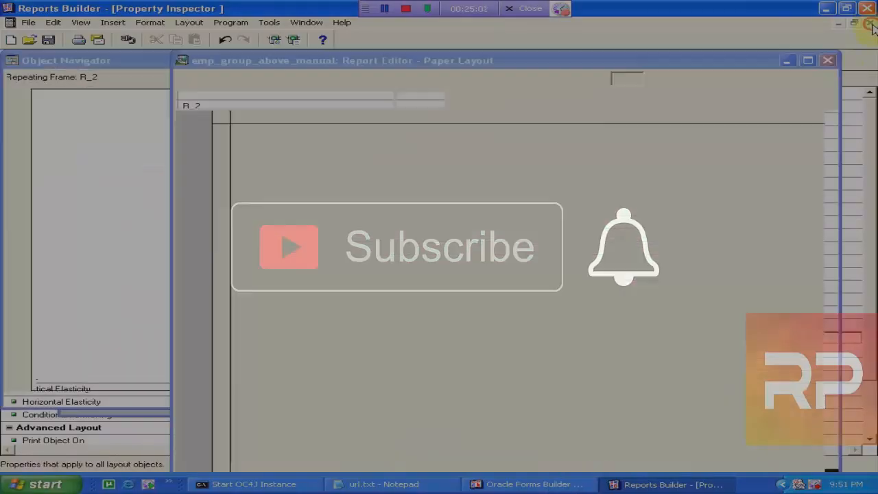
click(870, 23)
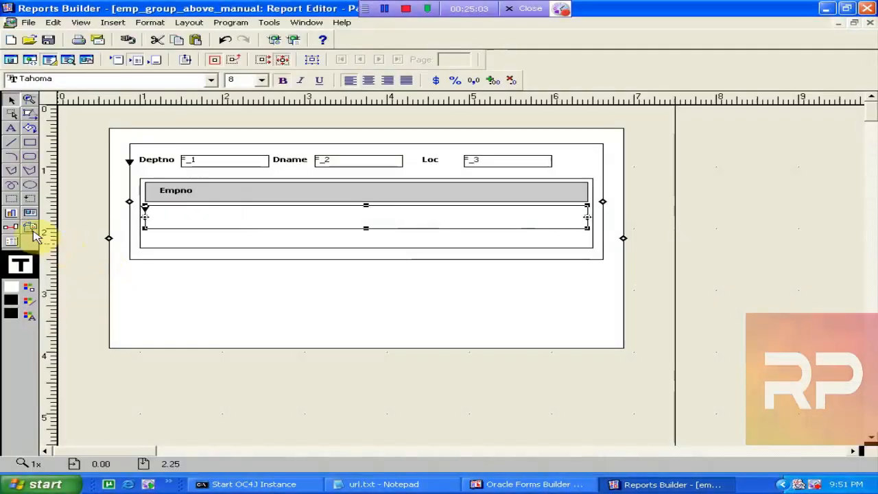
- Draw a field about 0.75 wide in the employee repeating frame beneath the Empno label, with EMPNO as its source
click(29, 213)
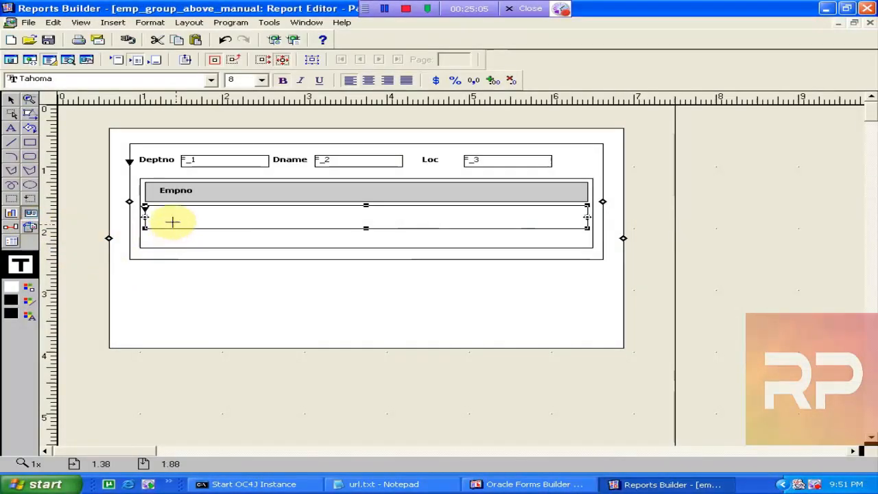
drag(156, 211, 217, 223)
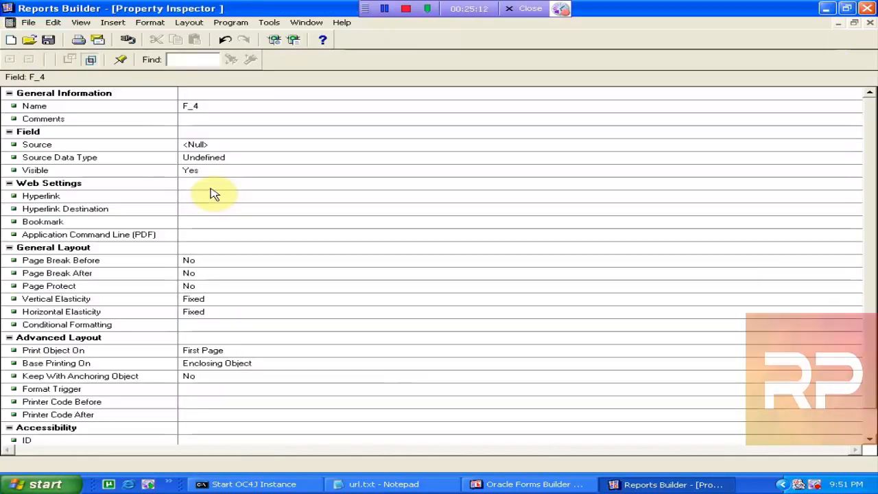
click(223, 146)
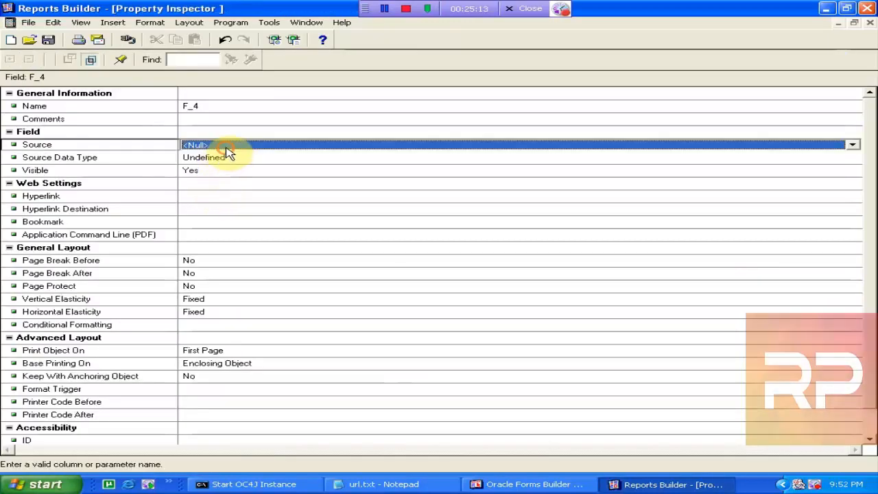
key(e)
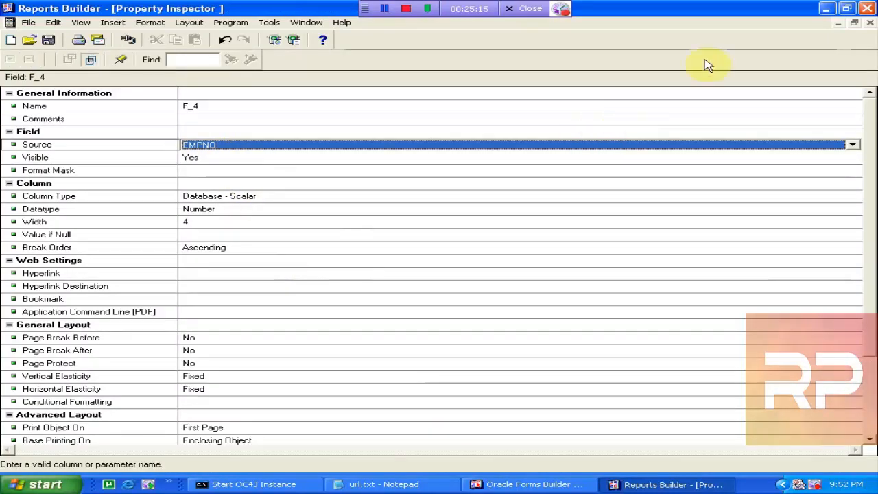
click(869, 24)
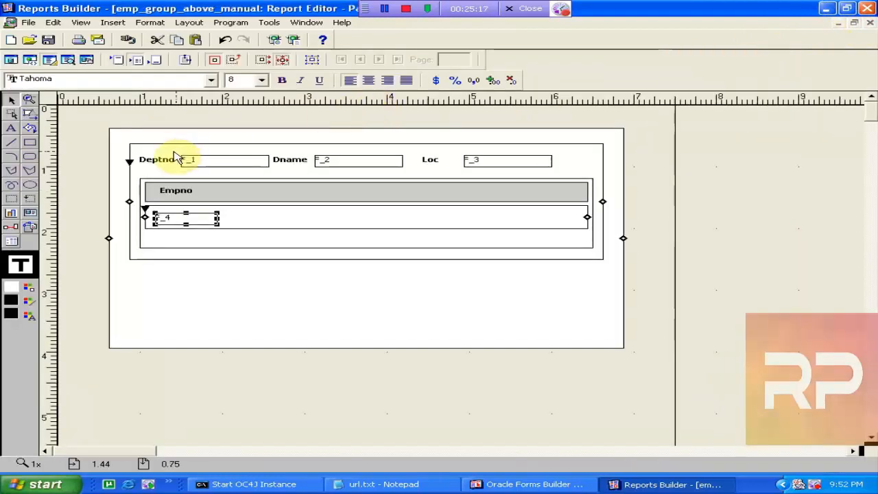
- Widen the Empno label to its field's right edge, then duplicate label and field together and place the copies beside the originals
click(185, 194)
drag(193, 197, 216, 198)
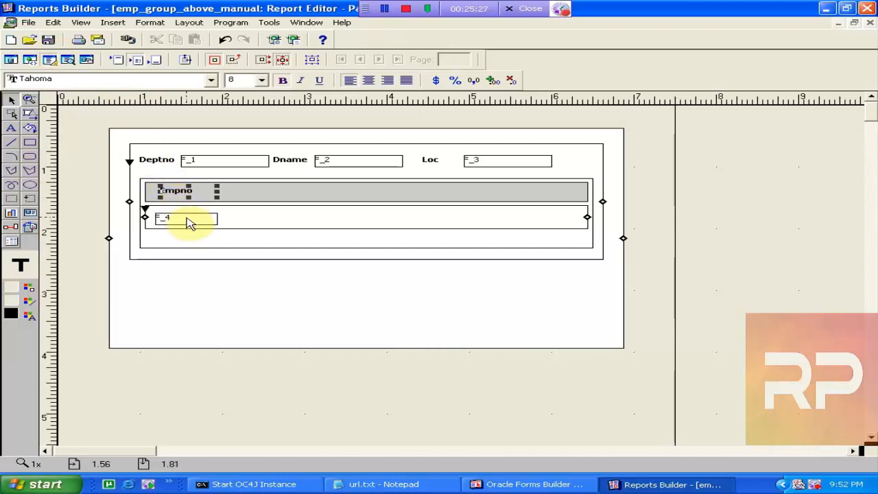
key(ctrl+c)
key(ctrl+v)
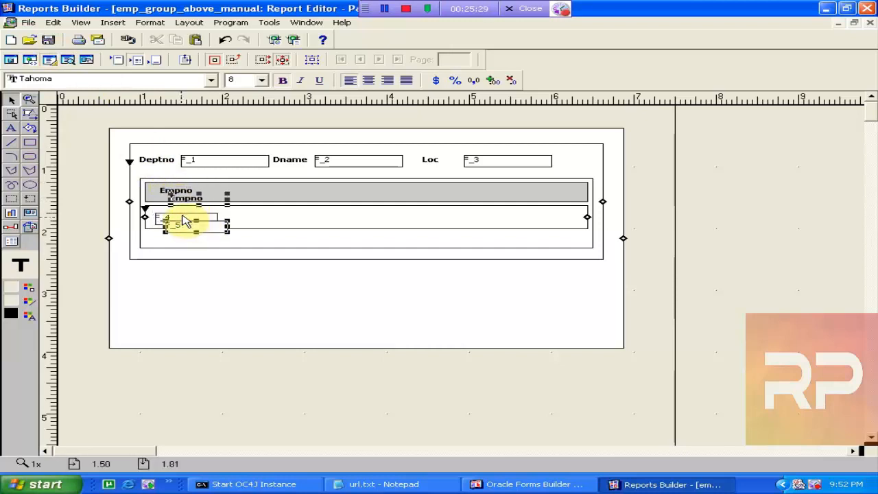
key(Right)
key(Right)
key(Right)
key(Right)
key(Right)
key(Right)
key(Right)
key(Right)
key(Right)
key(Right)
key(Up)
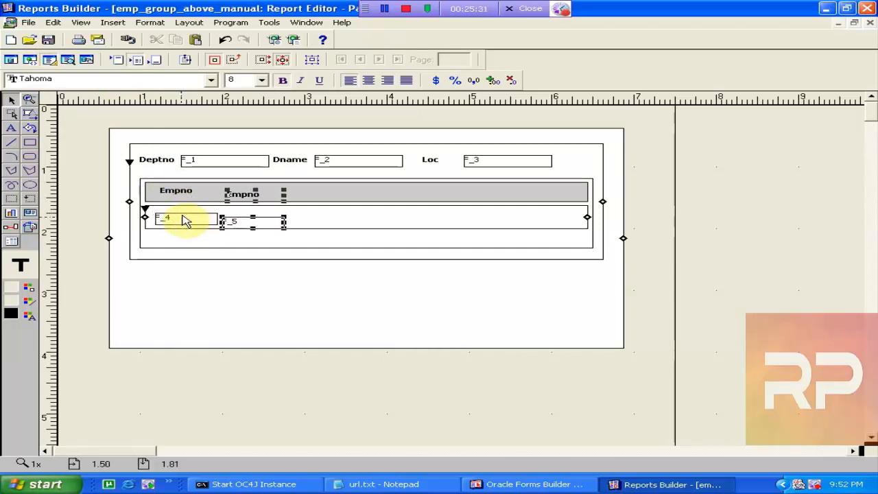
key(Up)
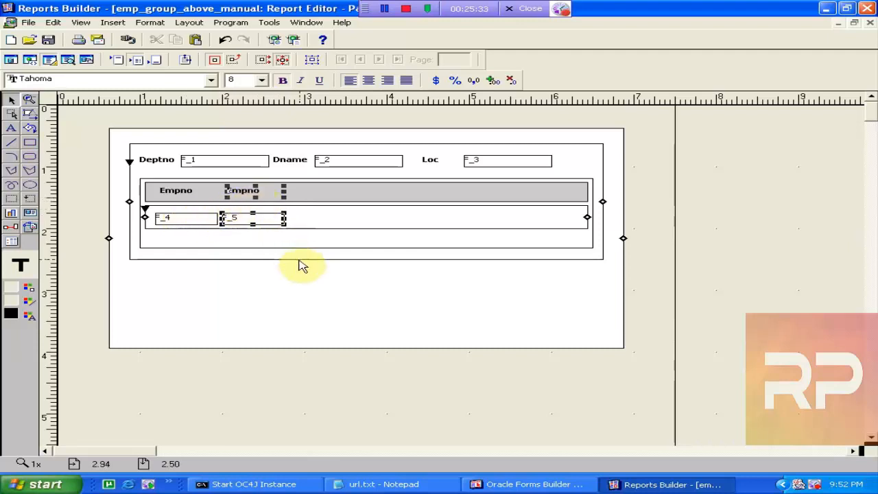
- Change the text of the copied Empno label to Ename
click(249, 195)
double_click(260, 192)
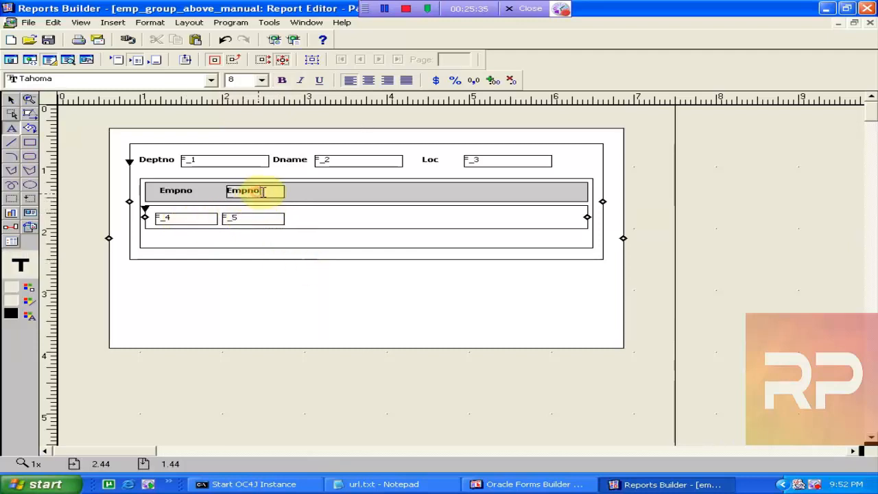
drag(262, 192, 206, 190)
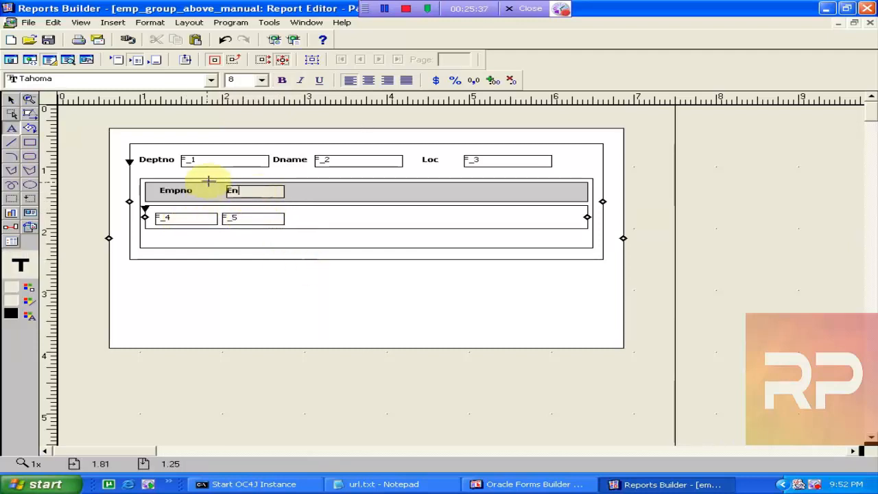
click(343, 227)
- Set the source of the field beneath the Ename label to ENAME
click(245, 221)
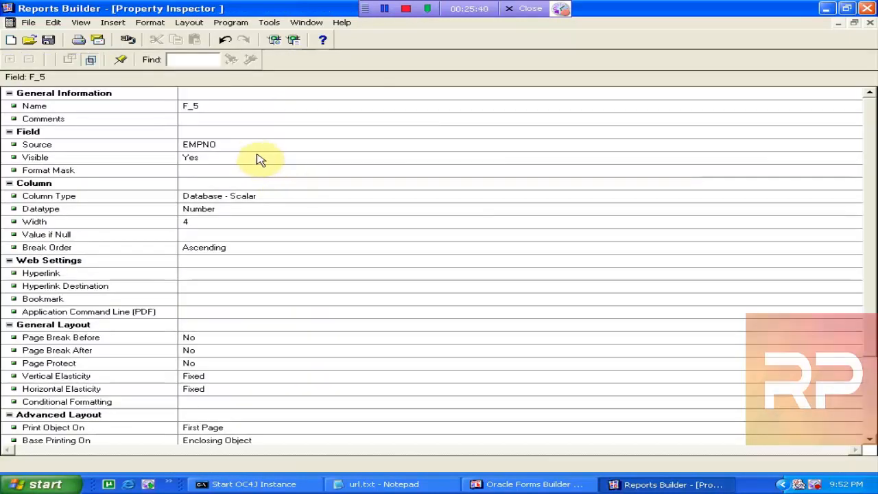
click(250, 148)
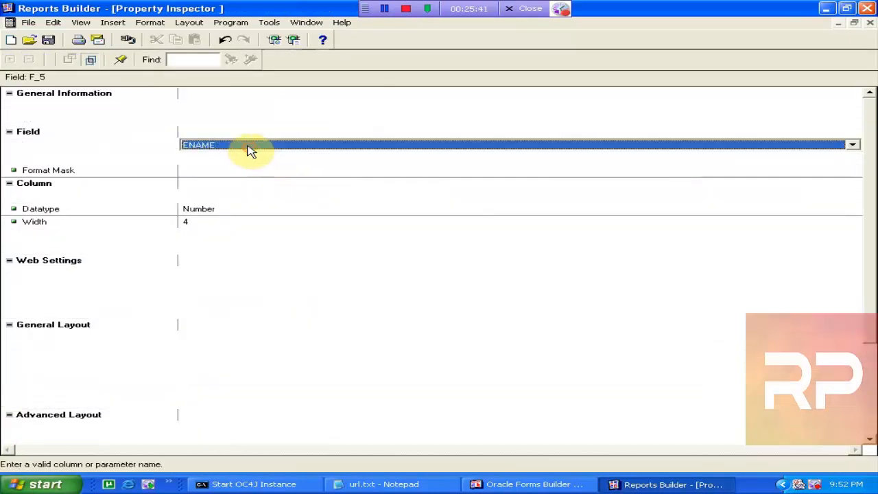
click(269, 135)
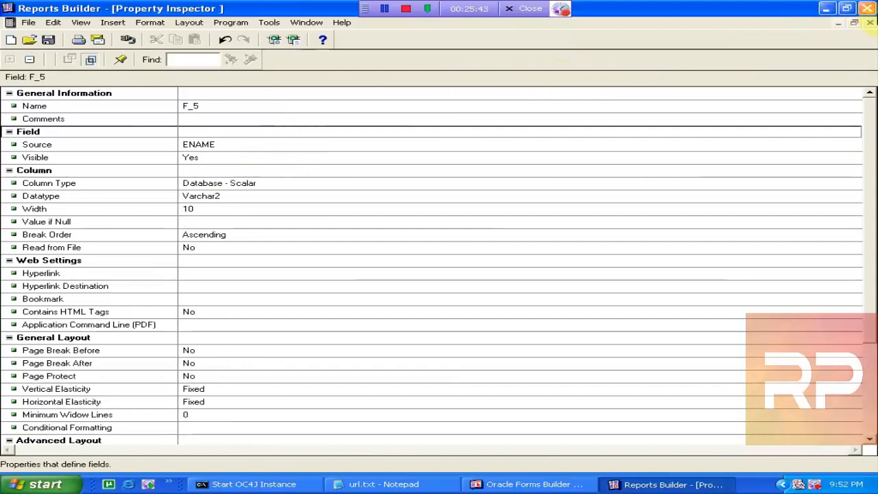
click(870, 24)
click(337, 198)
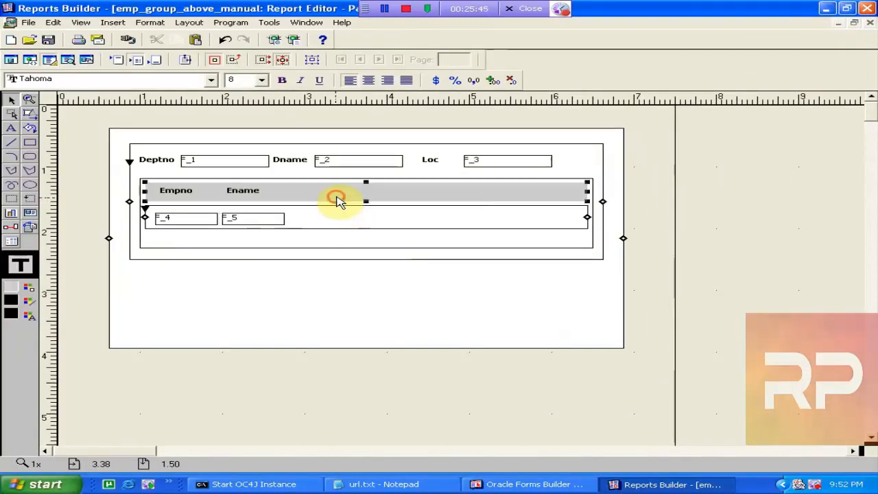
- Duplicate the Ename label with its field and align the copies as a third column right of the originals
click(247, 195)
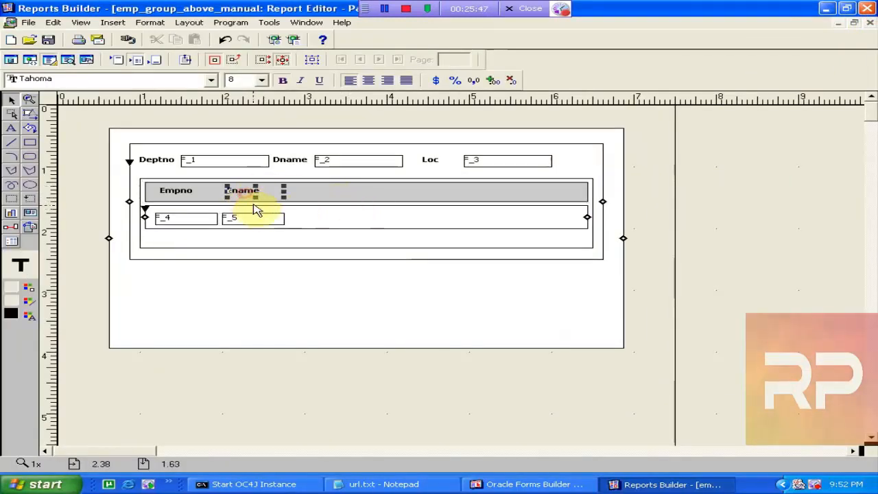
shift+click(259, 218)
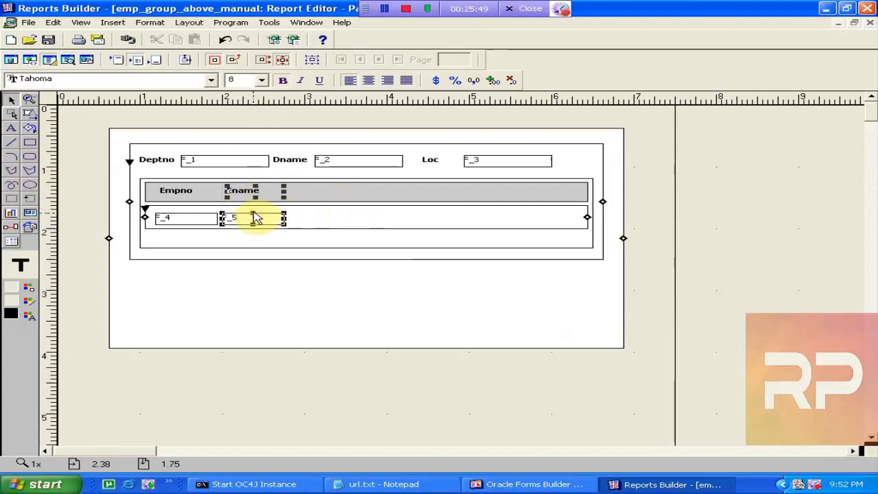
key(ctrl+c)
key(ctrl+v)
key(Right)
key(Right)
key(Right)
key(Right)
key(Right)
key(Right)
key(Right)
key(Right)
key(Right)
key(Right)
key(Right)
key(Right)
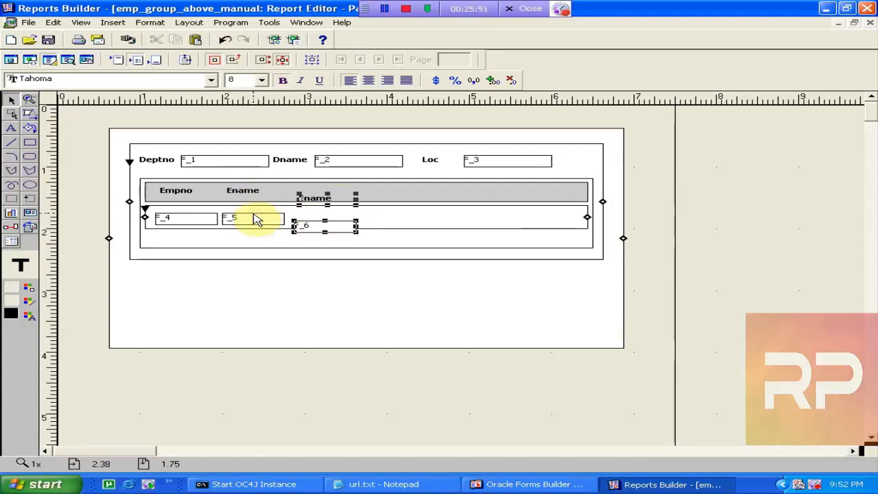
key(Up)
key(Up)
key(Up)
key(Left)
key(Down)
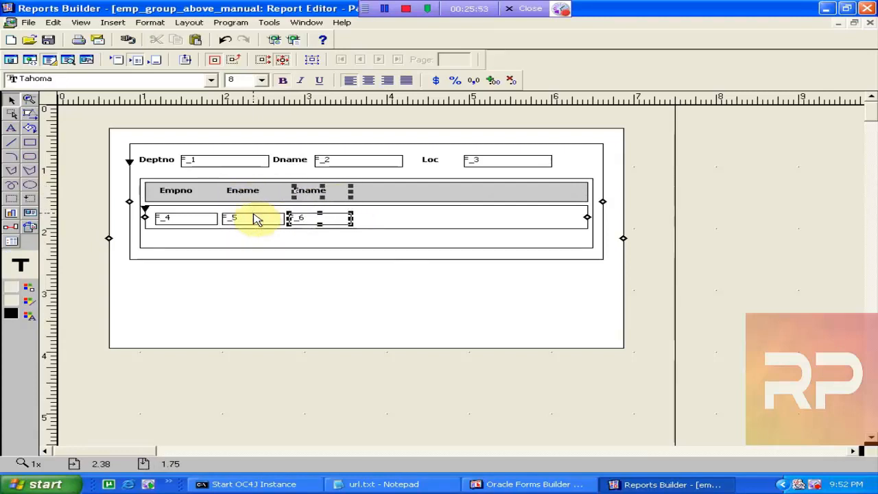
- Paste another copy of the Ename label and field and align it as the fourth employee column
key(ctrl+v)
key(Right)
key(Right)
key(Right)
key(Right)
key(Right)
key(Right)
key(Right)
key(Right)
key(Right)
key(Right)
key(Right)
key(Right)
key(Right)
key(Up)
key(Up)
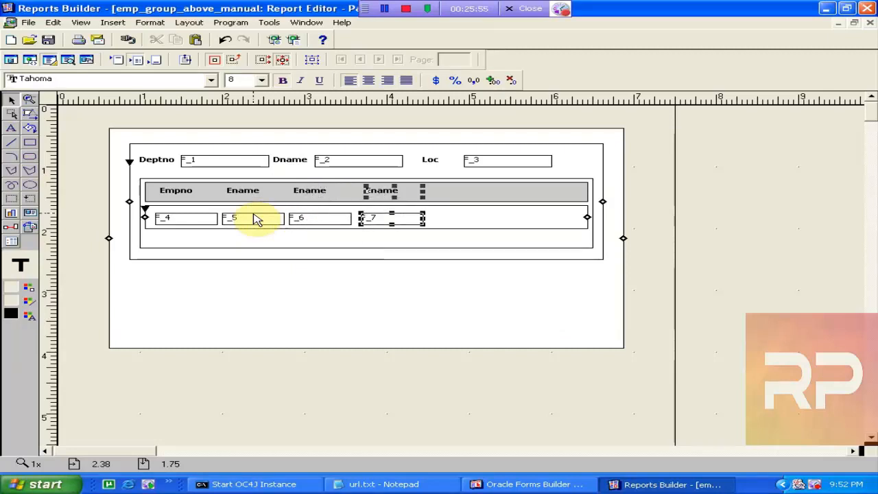
key(Left)
- Add a fifth employee column by pasting the Ename label and field again, lined up beside the fourth column
key(ctrl+v)
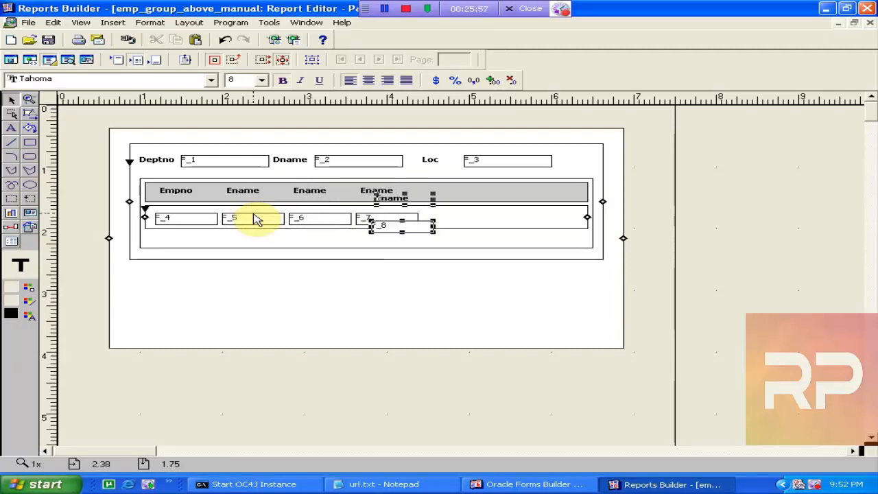
key(Right)
key(Right)
key(Right)
key(Right)
key(Right)
key(Right)
key(Right)
key(Right)
key(Right)
key(Right)
key(Right)
key(Right)
key(Right)
key(Up)
key(Up)
key(Left)
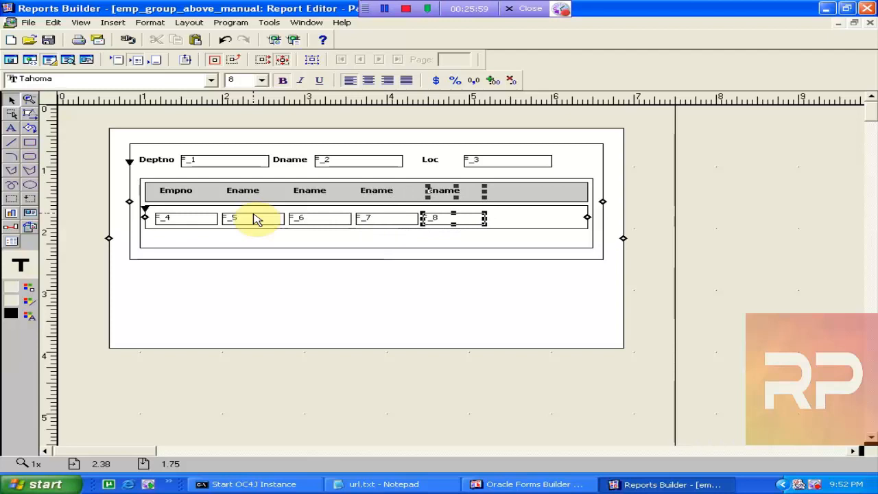
- Paste one more Ename label and field pair and align it as the sixth column, inside the frames' right edge
key(ctrl+v)
key(Right)
key(Right)
key(Right)
key(Right)
key(Right)
key(Right)
key(Right)
key(Right)
key(Right)
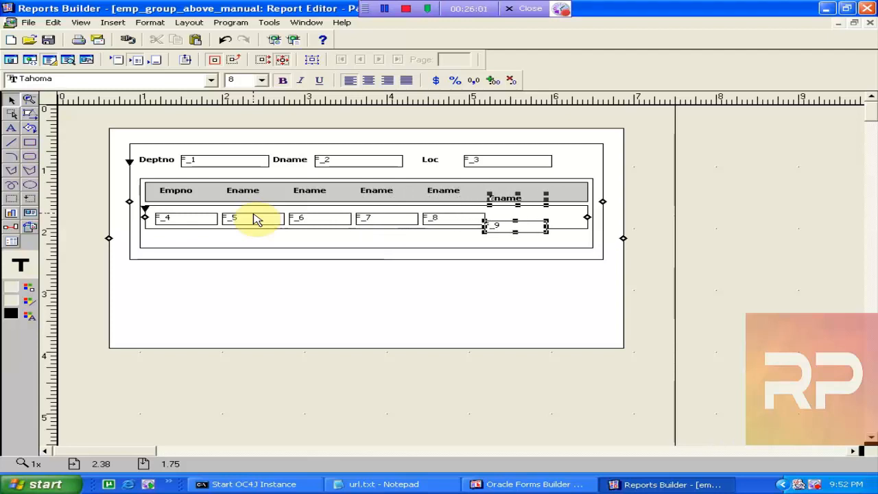
key(Right)
key(Up)
key(Up)
click(280, 251)
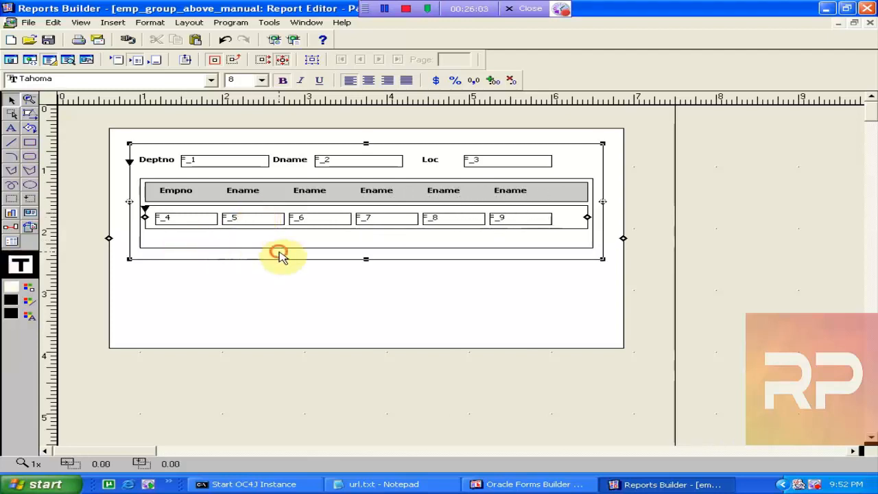
- Change the third and fourth employee header labels to Job and Hiredate
click(315, 199)
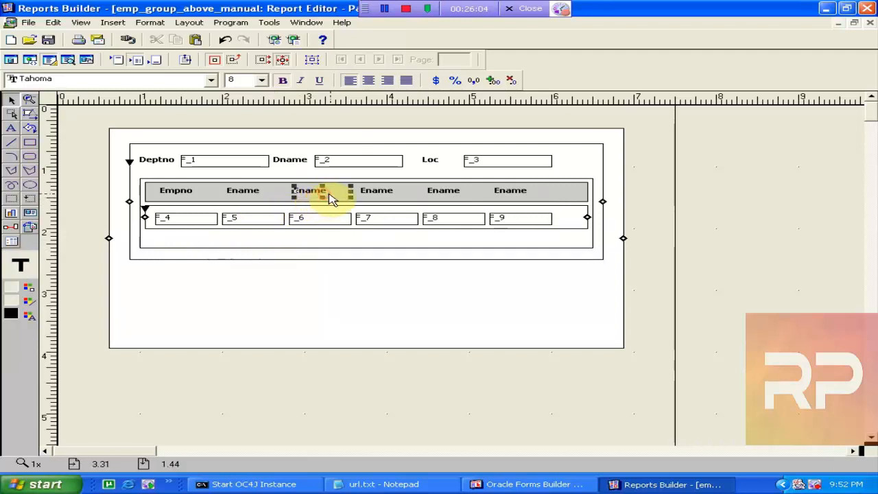
click(332, 195)
click(335, 196)
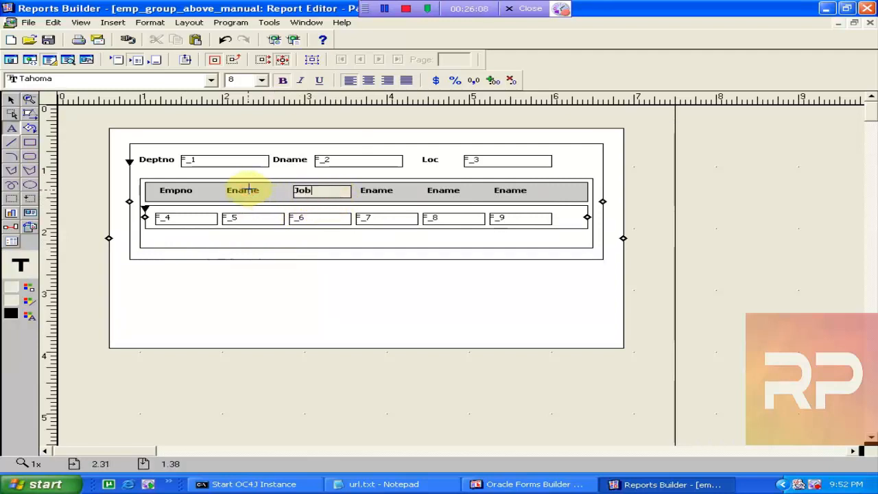
click(353, 235)
click(384, 194)
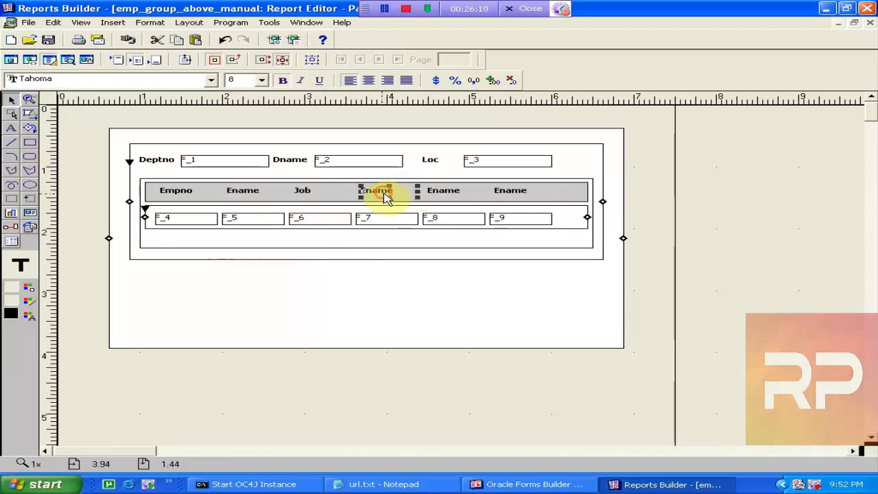
click(386, 197)
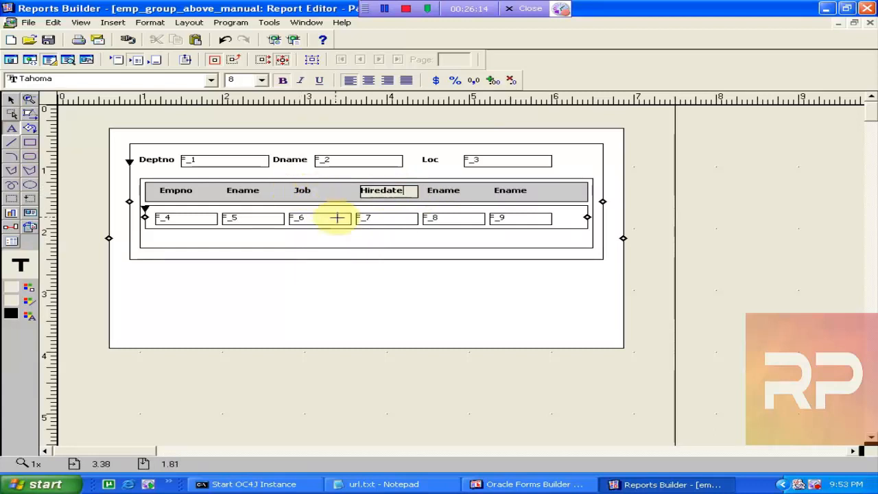
click(378, 242)
- Change the fifth employee header label to Sal
click(447, 192)
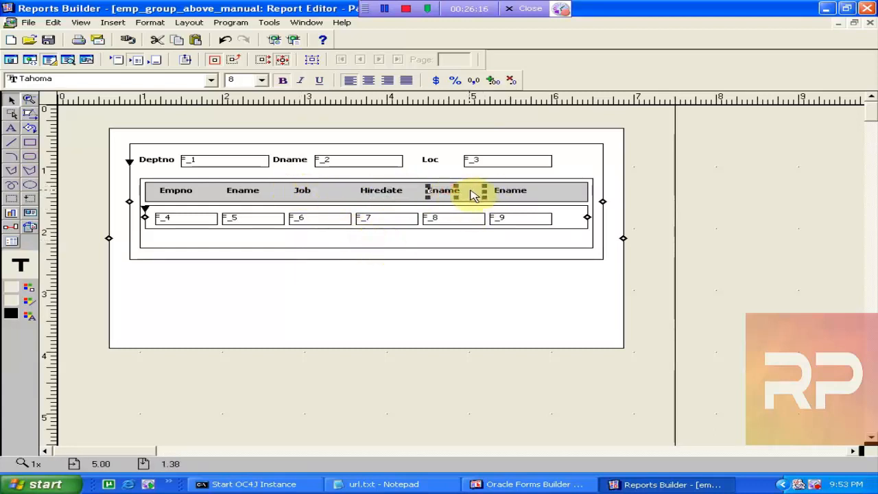
click(472, 193)
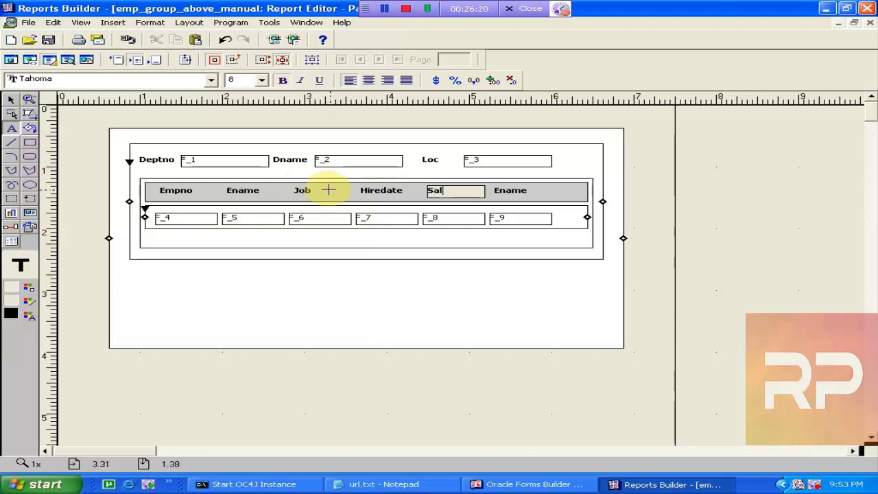
click(402, 264)
- Delete the surplus sixth employee column, both its Ename label and its field F_9
click(519, 195)
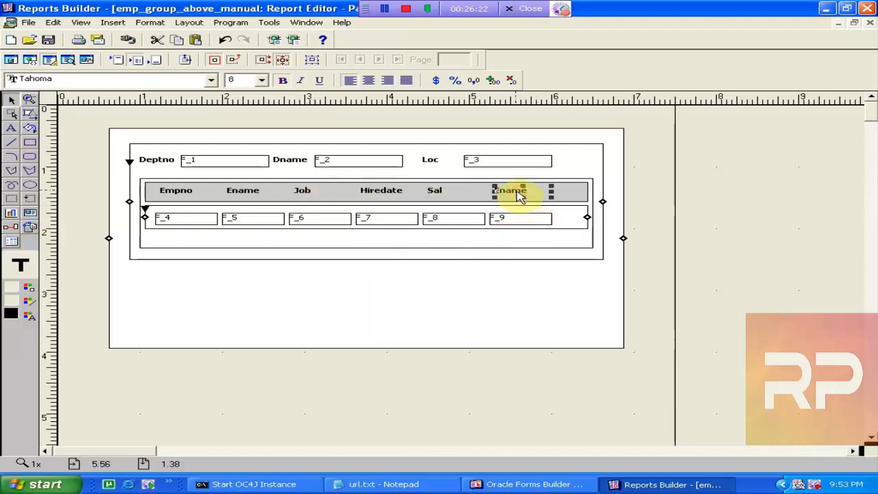
click(517, 219)
key(Delete)
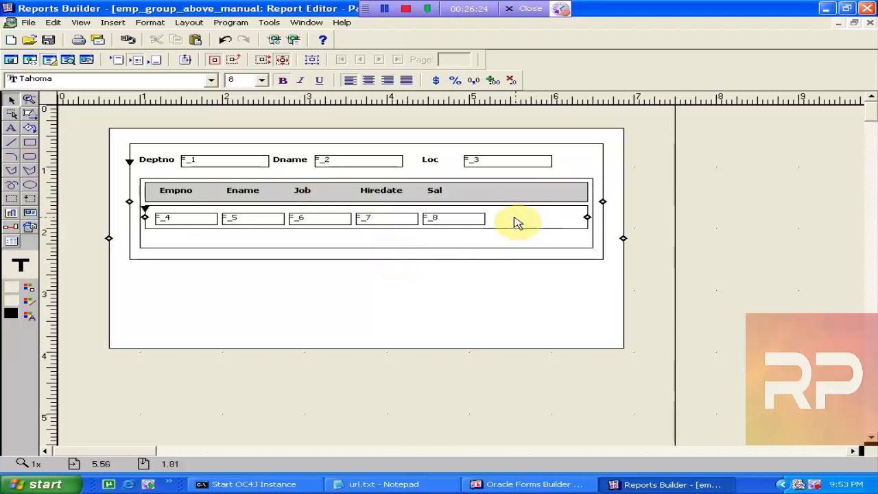
- Set the source of field F_6 under the Job header to JOB
double_click(310, 217)
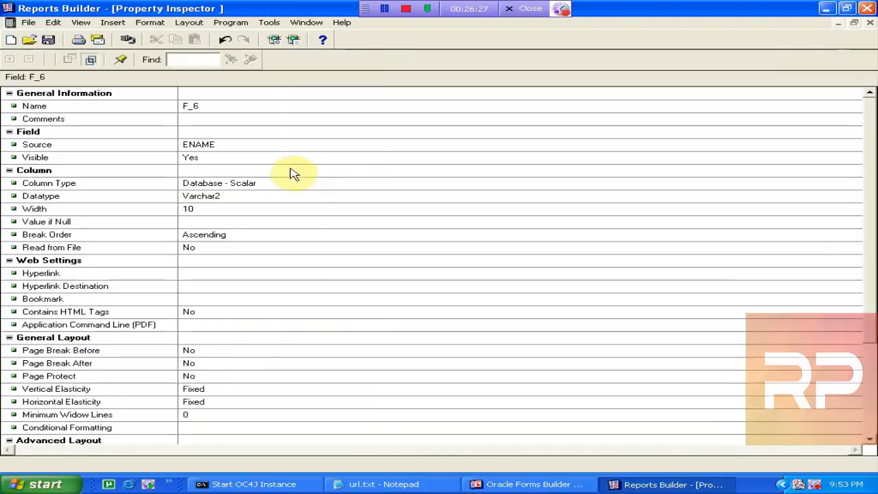
click(249, 150)
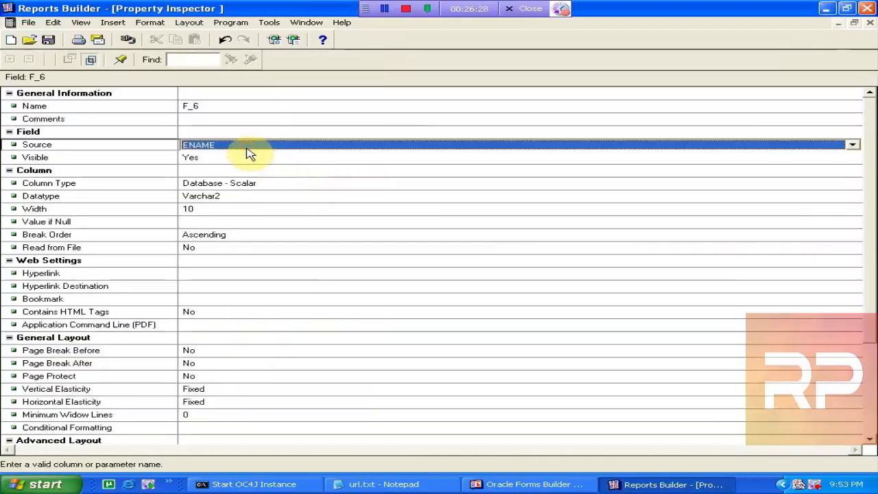
text(JOB)
click(274, 121)
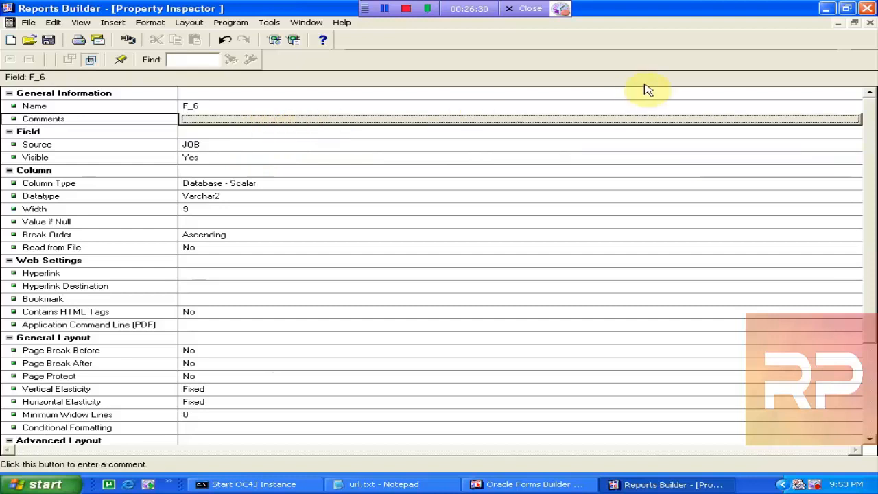
click(870, 23)
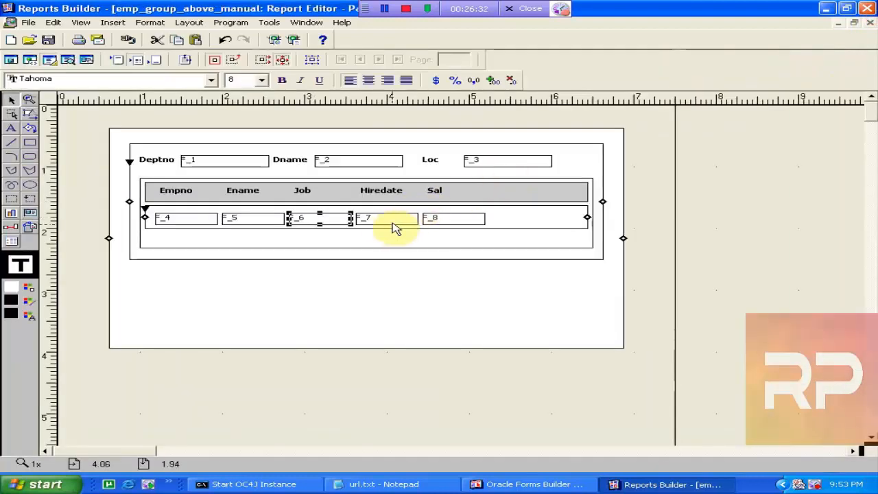
- Set the source of field F_7 under the Hiredate header to HIREDATE
double_click(384, 218)
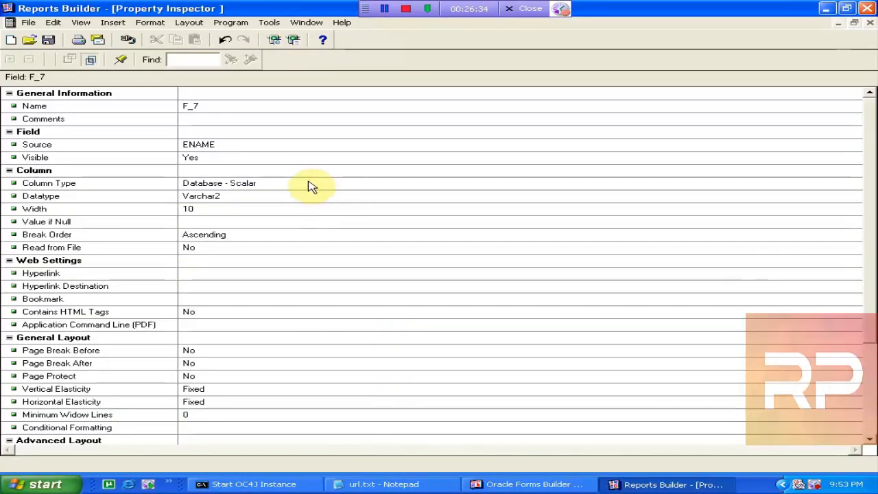
click(271, 149)
double_click(268, 144)
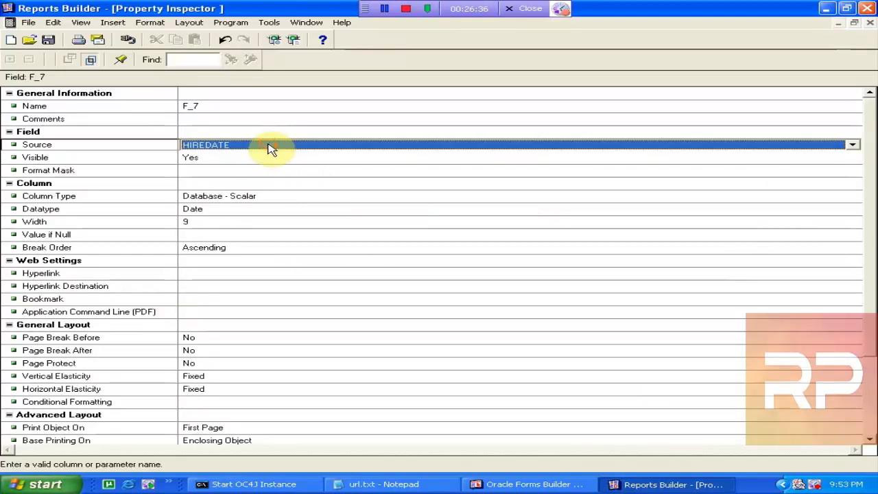
click(271, 136)
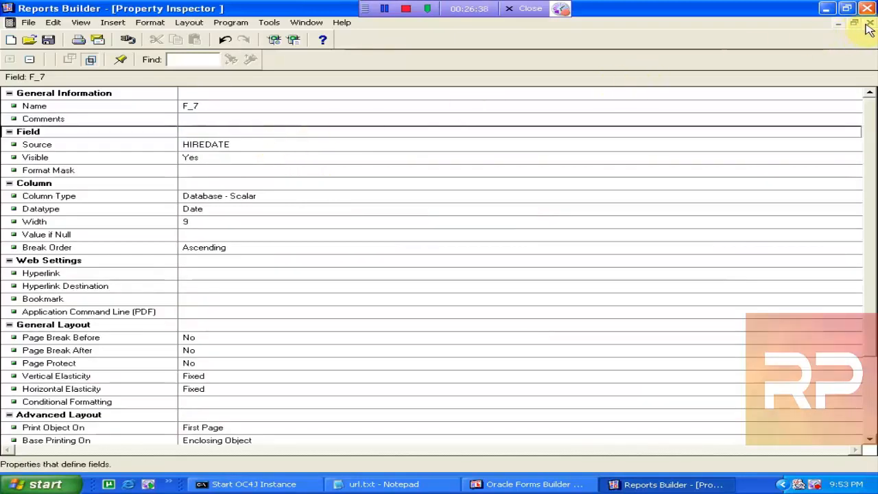
click(870, 25)
- Set the source of field F_8 under the Sal header to SAL
double_click(455, 218)
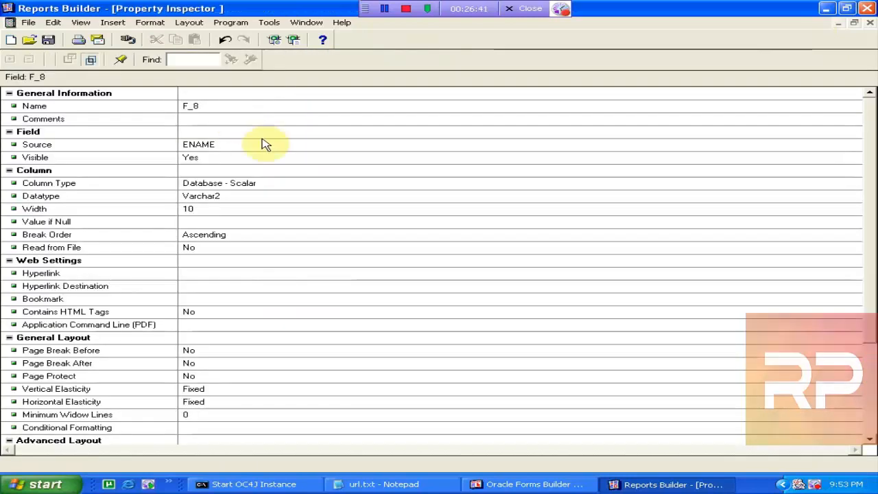
click(265, 144)
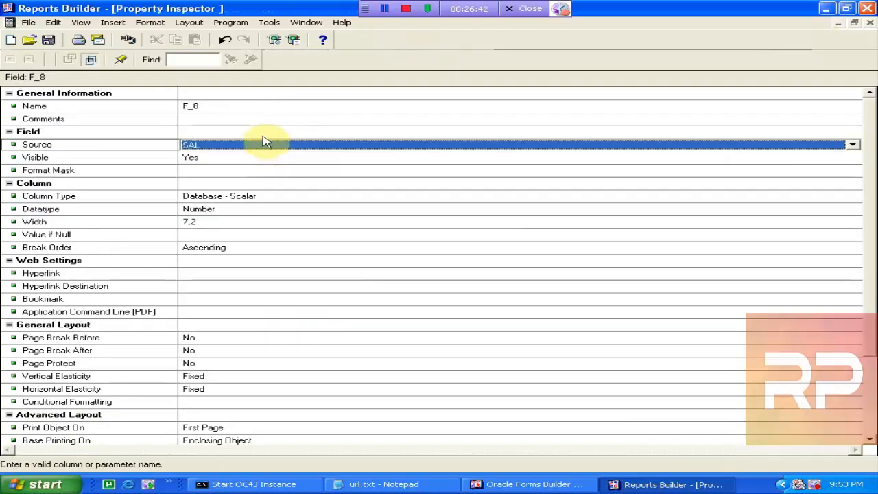
click(265, 130)
click(870, 22)
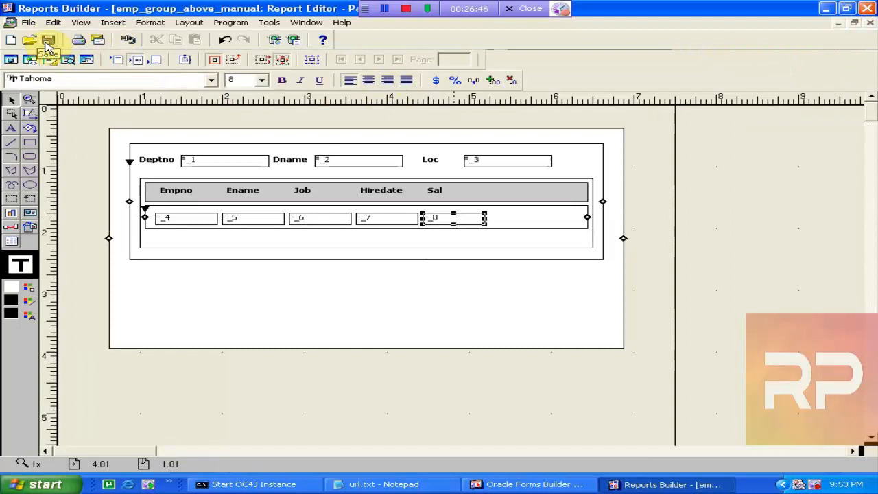
- Run the paper layout and page forward to page 3 to check the department and employee output
click(298, 42)
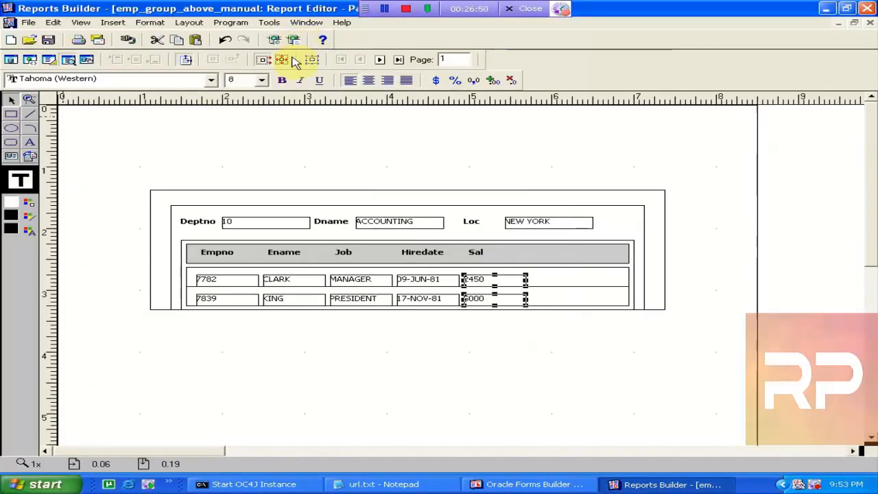
click(380, 60)
click(380, 60)
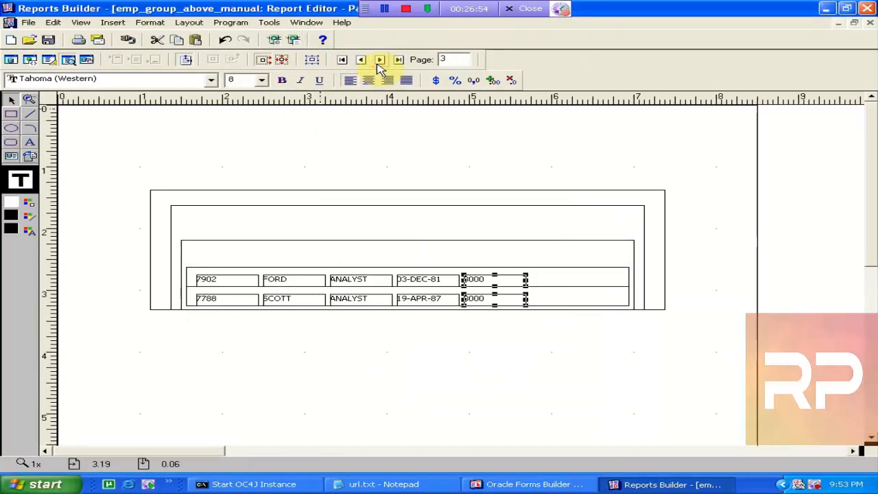
- Return to the paper layout and check the Vertical Elasticity of the employee repeating frame R_2
click(49, 59)
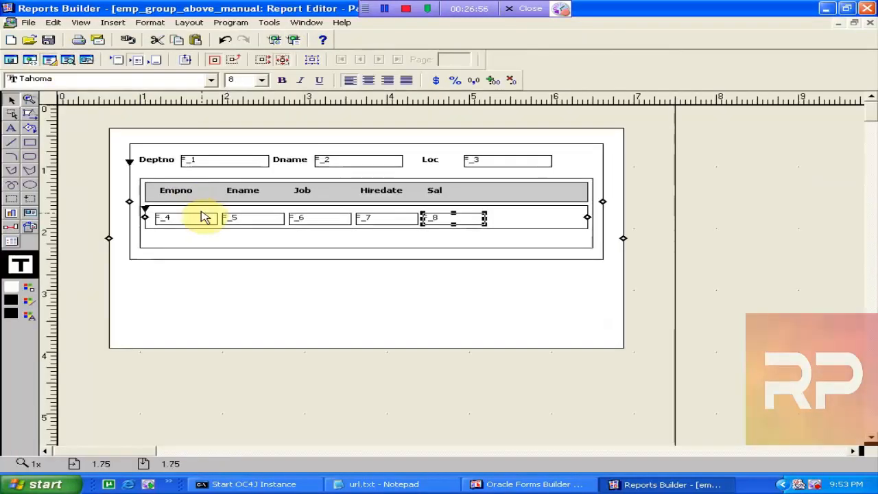
double_click(516, 217)
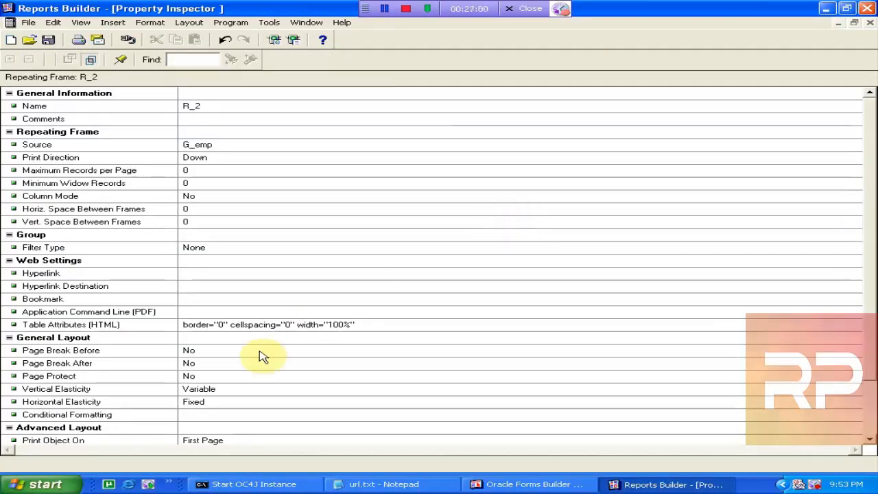
click(249, 388)
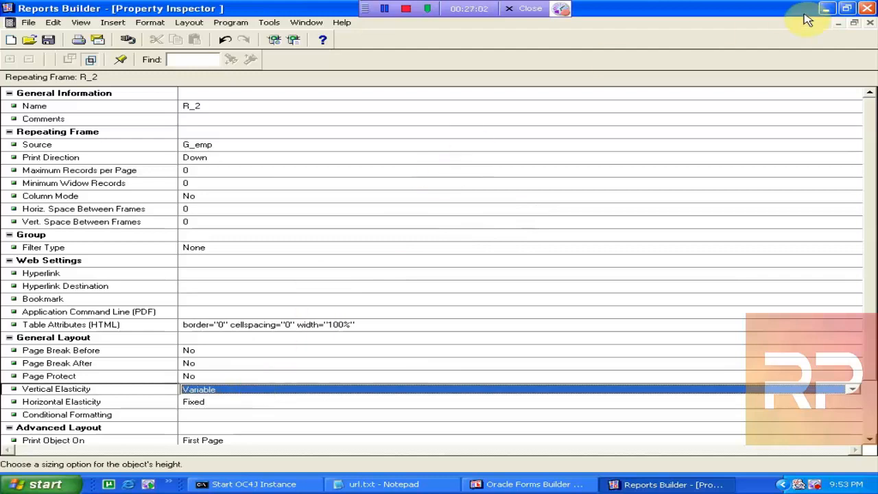
click(871, 24)
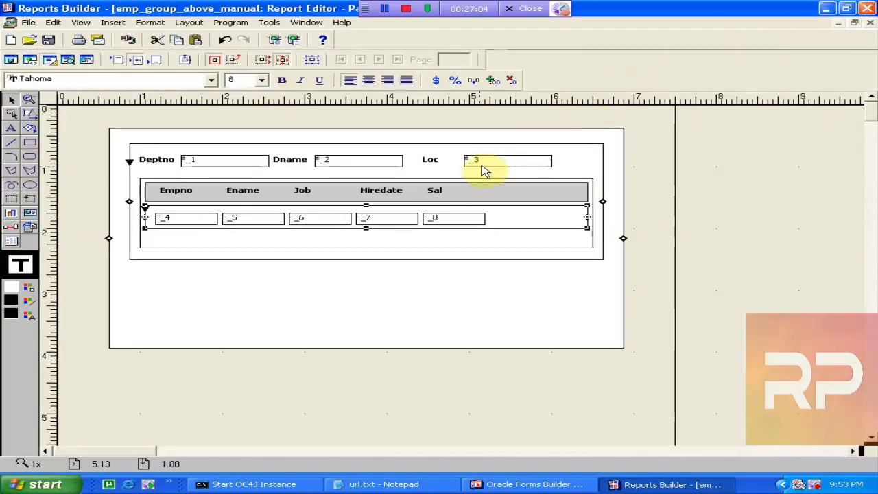
- Set the Vertical Elasticity of frame M_2, which encloses the employee header and repeating frame, to Variable
click(506, 242)
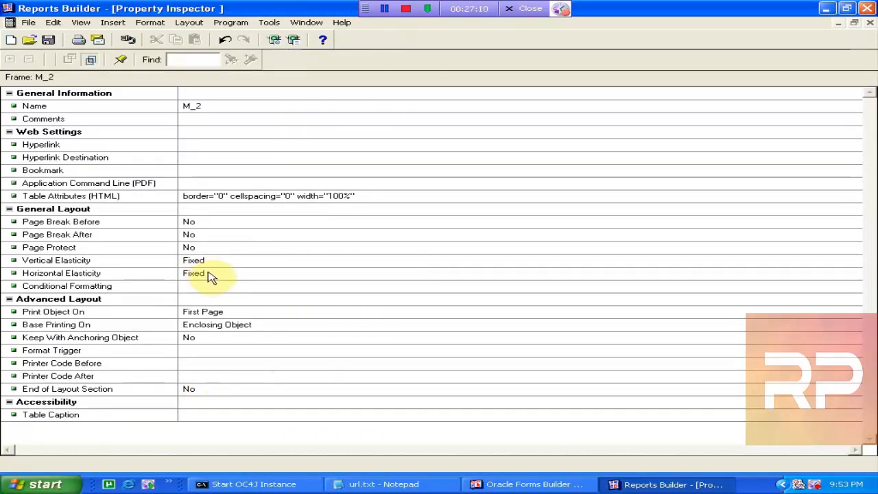
click(211, 276)
click(209, 275)
click(199, 262)
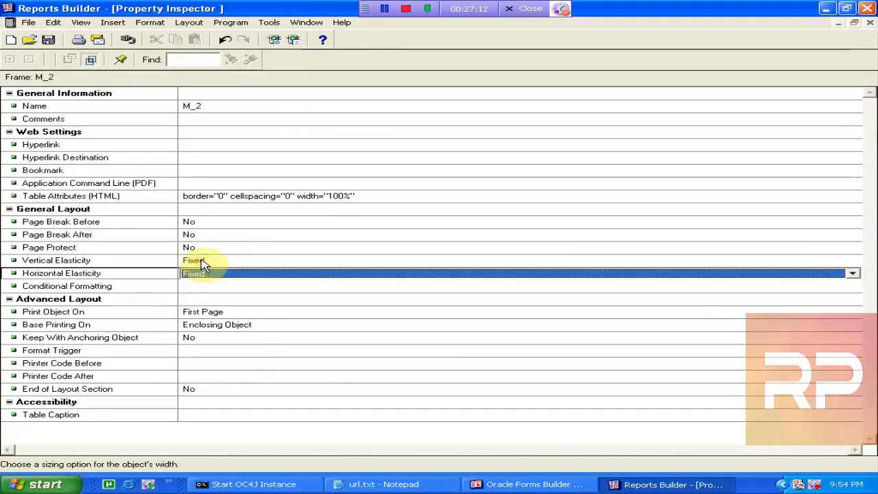
click(201, 259)
click(201, 295)
click(257, 235)
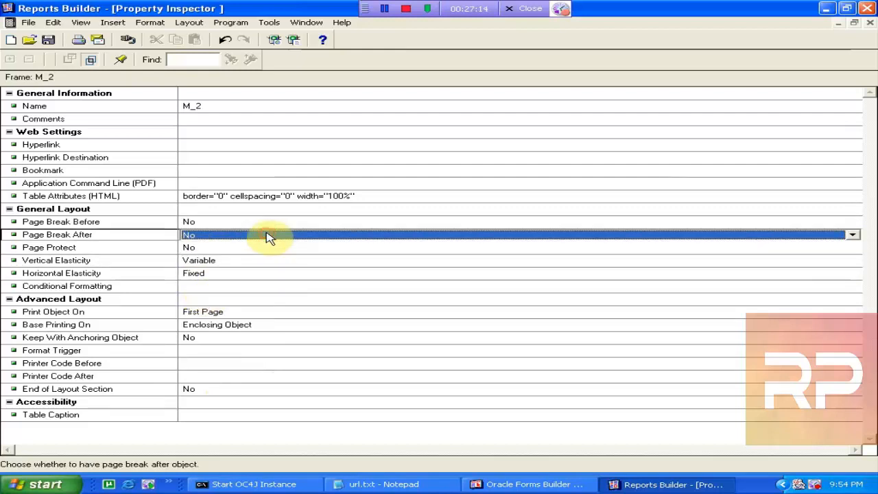
click(869, 23)
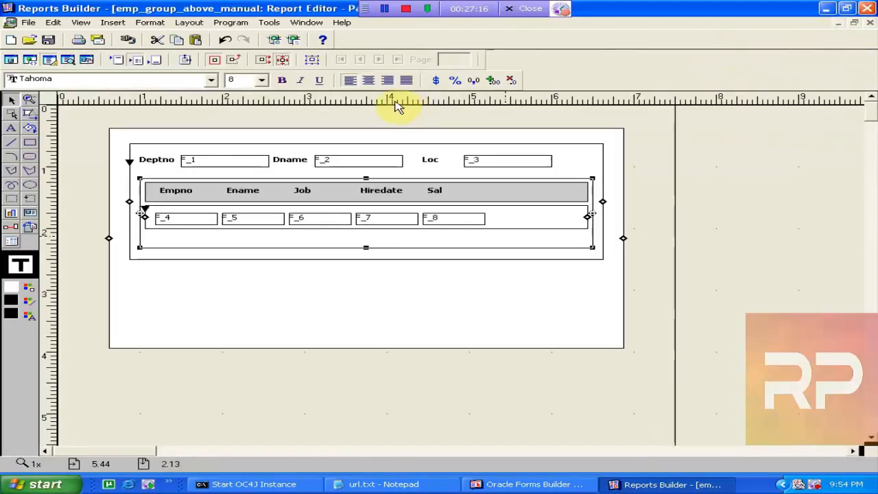
- Run the paper layout again and look through the employee rows listed under each department
click(301, 40)
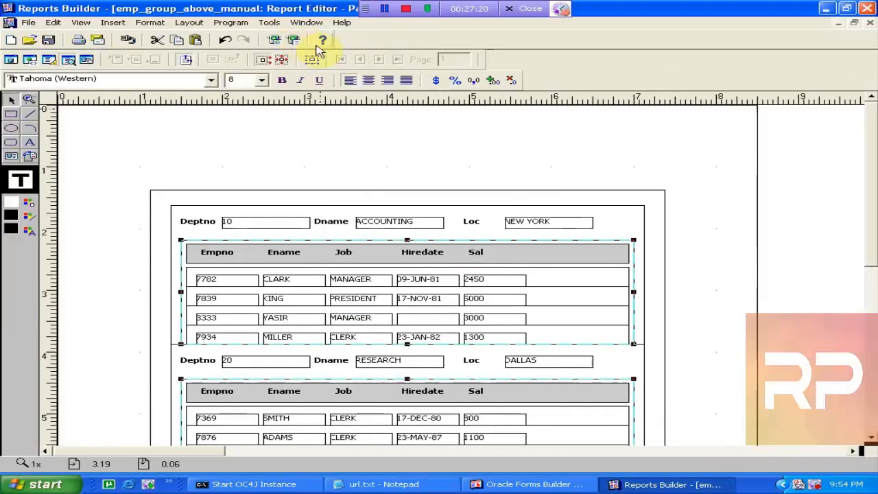
click(617, 123)
mouse_move(875, 159)
mouse_down()
mouse_move(875, 234)
mouse_move(875, 156)
mouse_up()
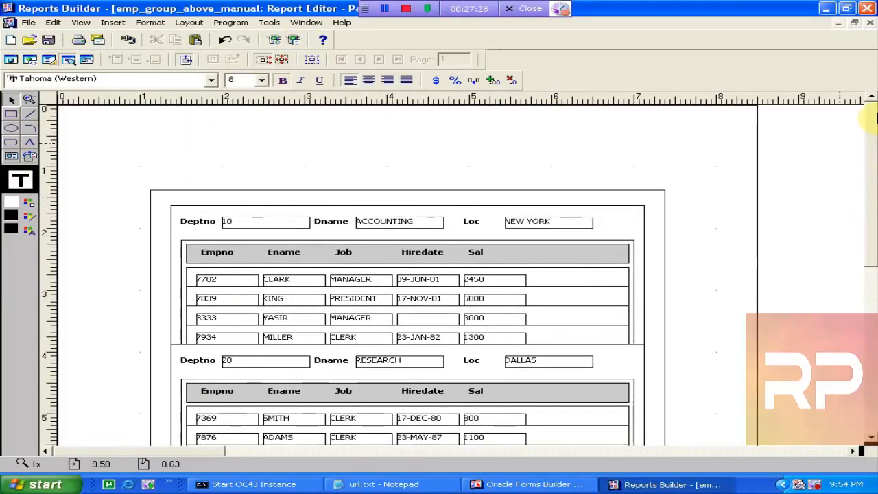
drag(872, 120, 872, 180)
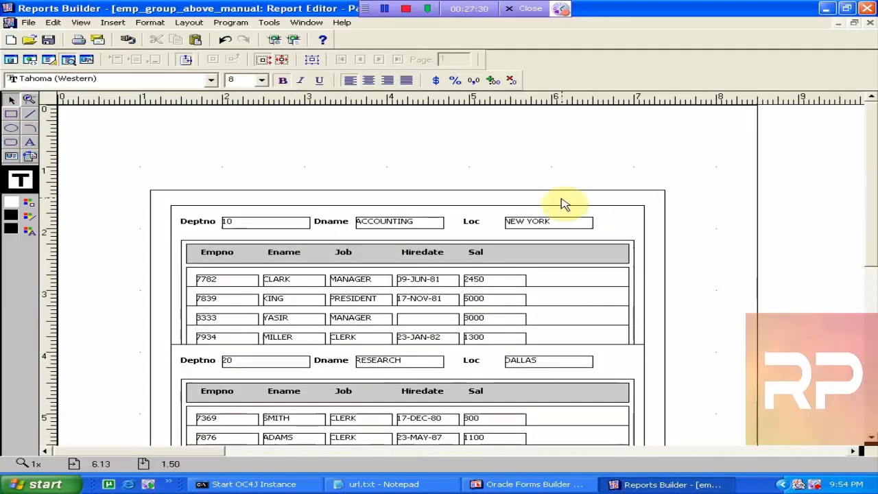
- Save the report from the paper layout and switch to the data model to view the Q_emp_dept query and its groups
click(49, 59)
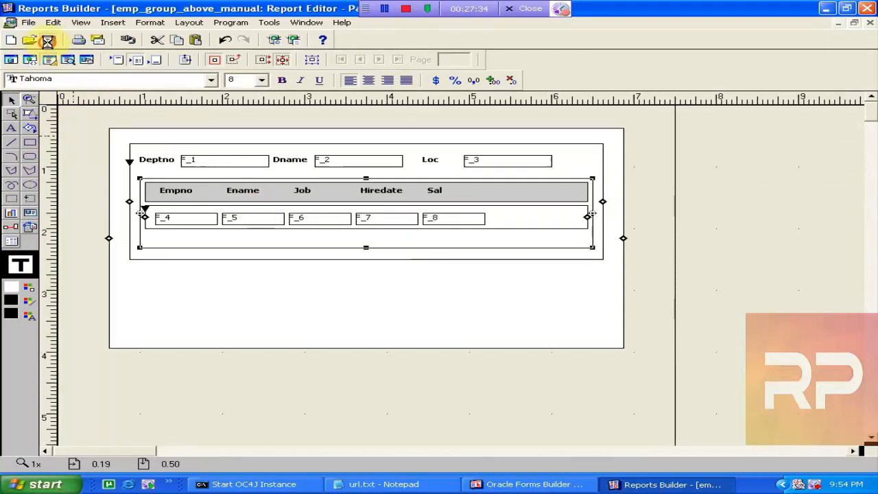
click(11, 61)
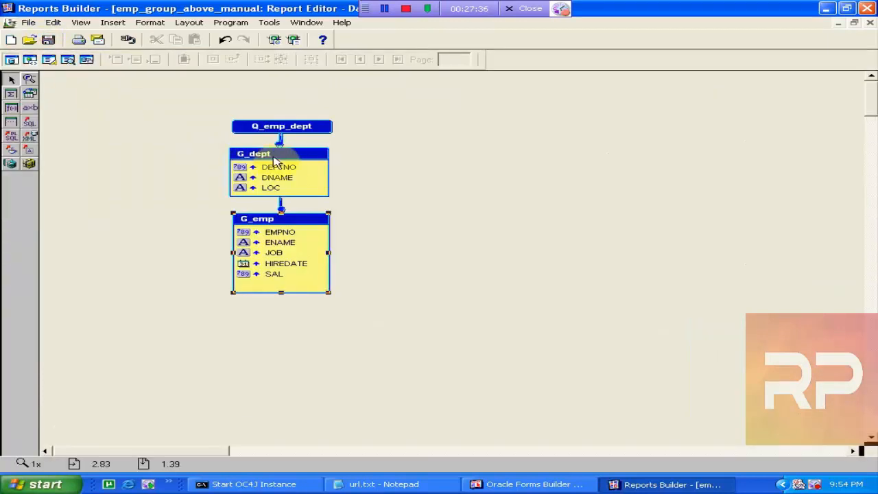
click(283, 126)
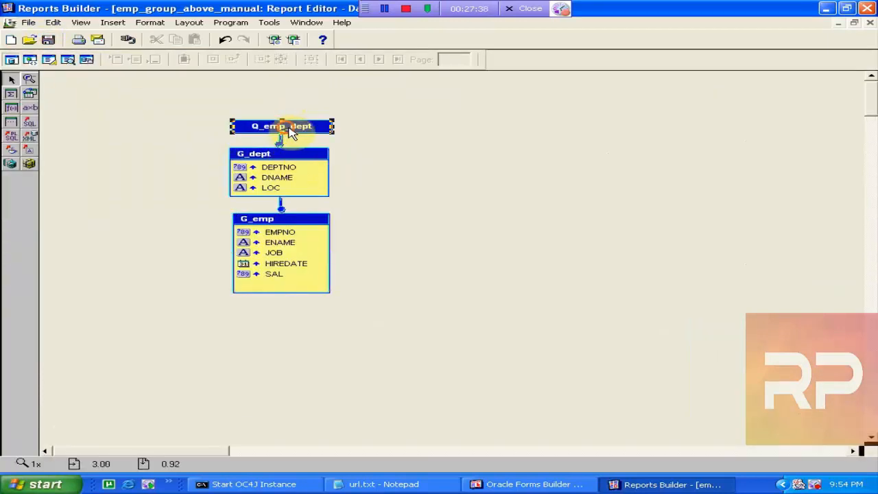
right_click(478, 260)
click(463, 228)
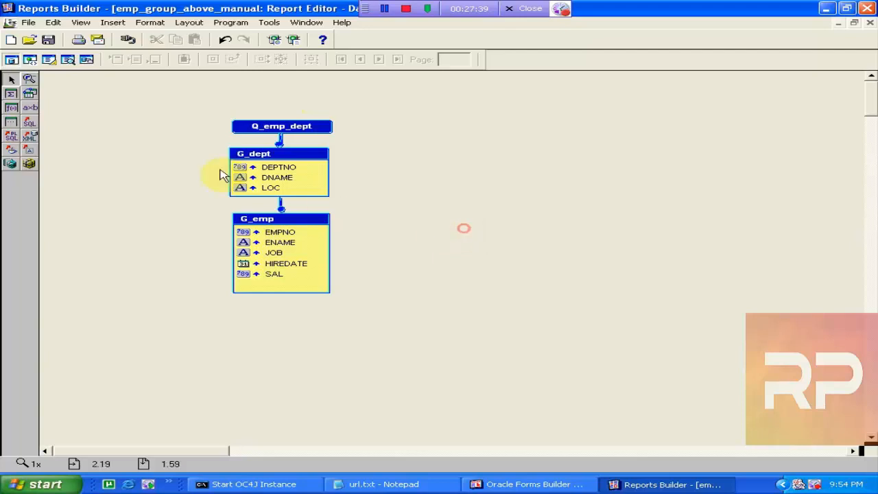
- Add two summary columns inside the G_dept group and two report-level summary columns outside the groups
click(10, 93)
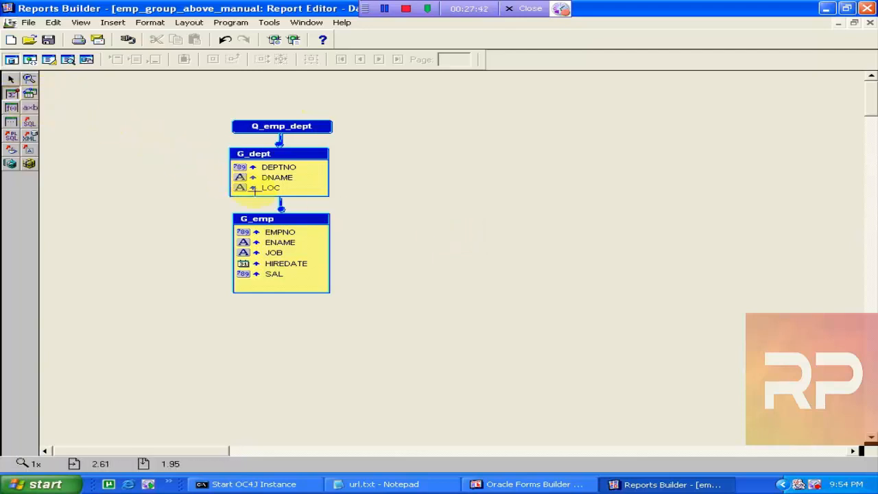
click(260, 191)
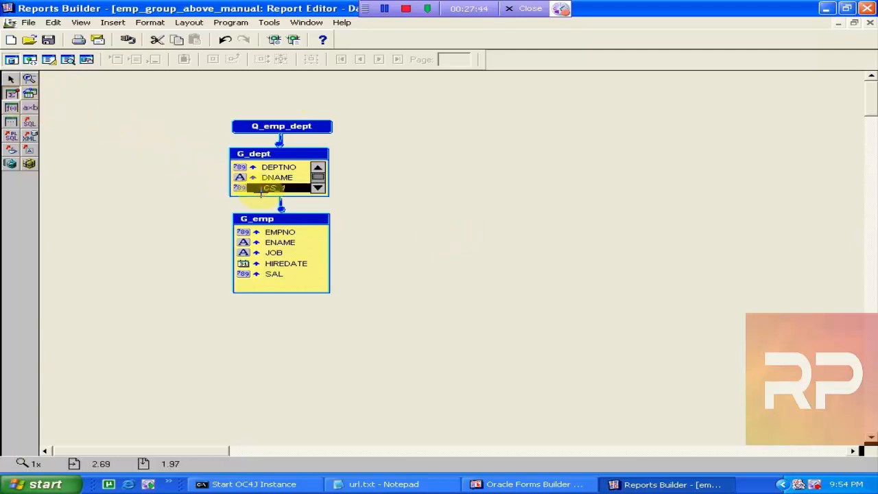
click(261, 191)
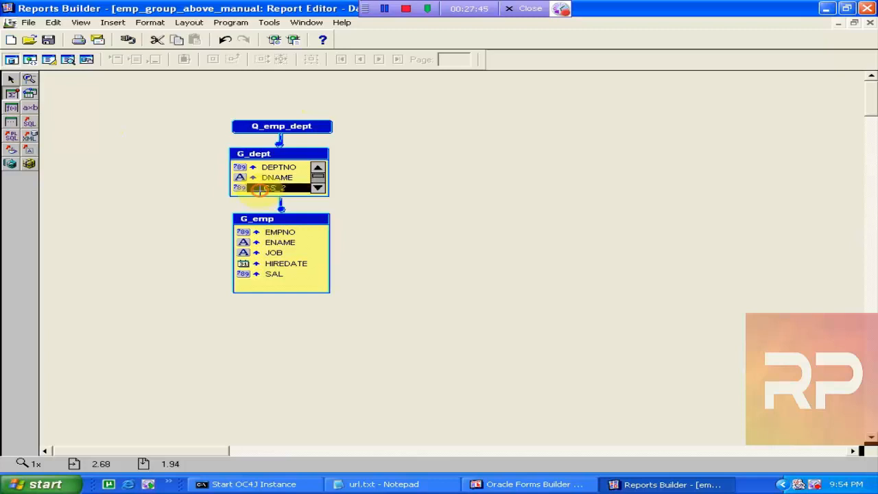
click(523, 148)
click(528, 163)
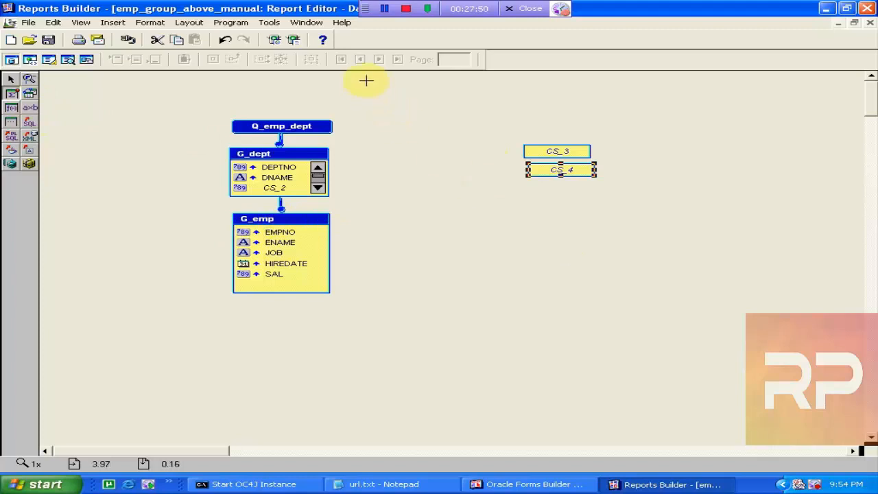
click(11, 80)
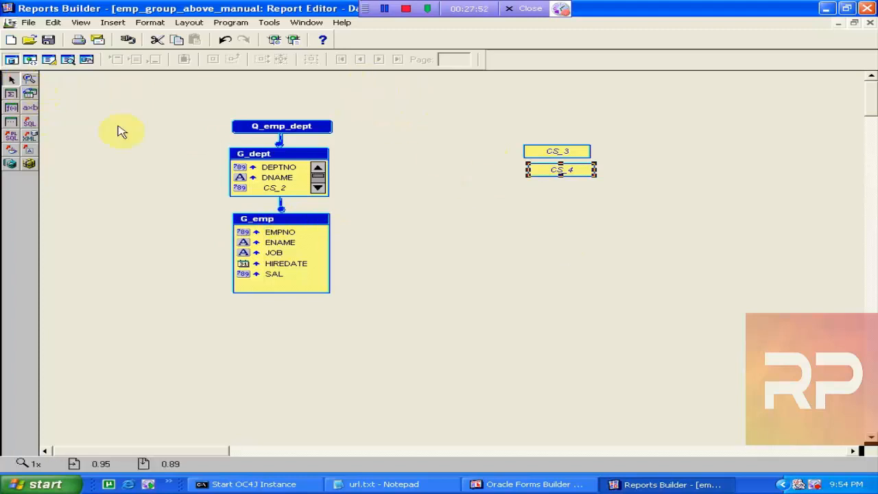
- Move G_emp further below G_dept, extend G_dept downward to list all its columns, and place LOC directly after DNAME
drag(272, 225, 268, 284)
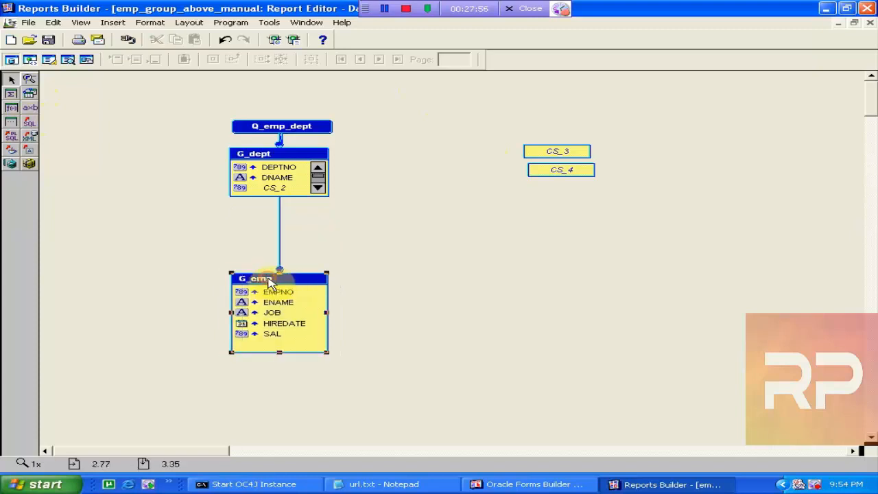
click(294, 194)
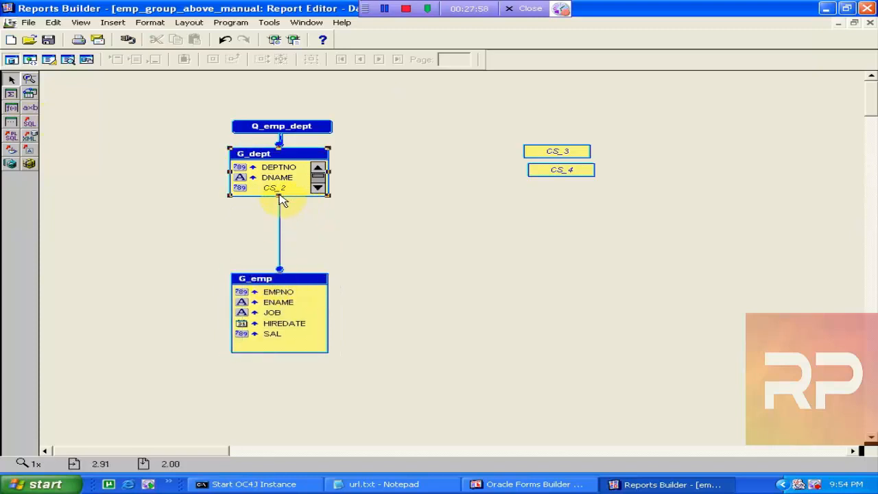
drag(280, 196, 280, 227)
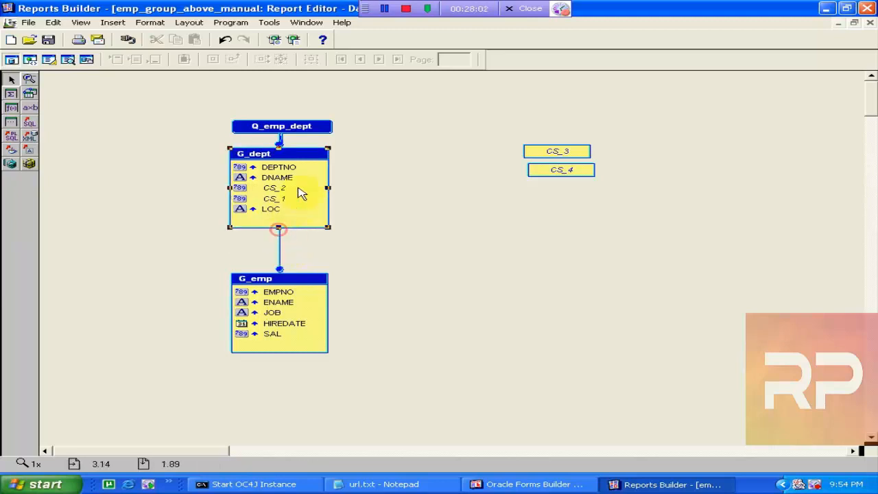
click(297, 187)
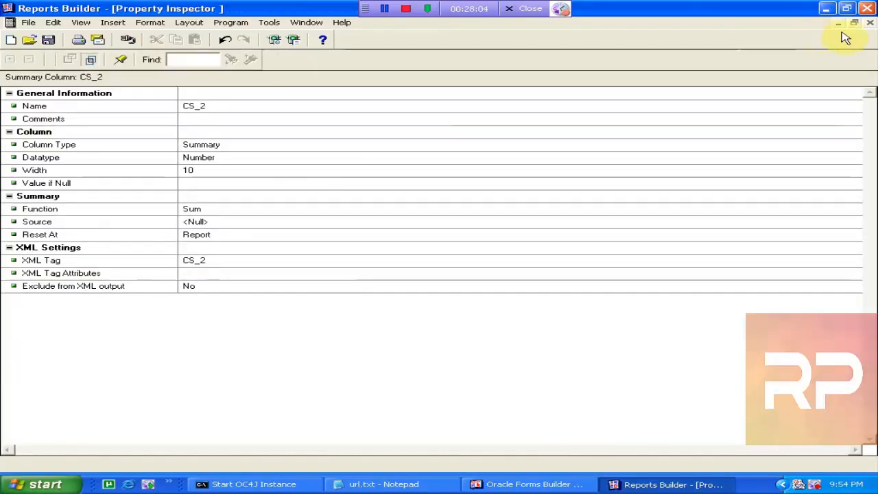
click(869, 23)
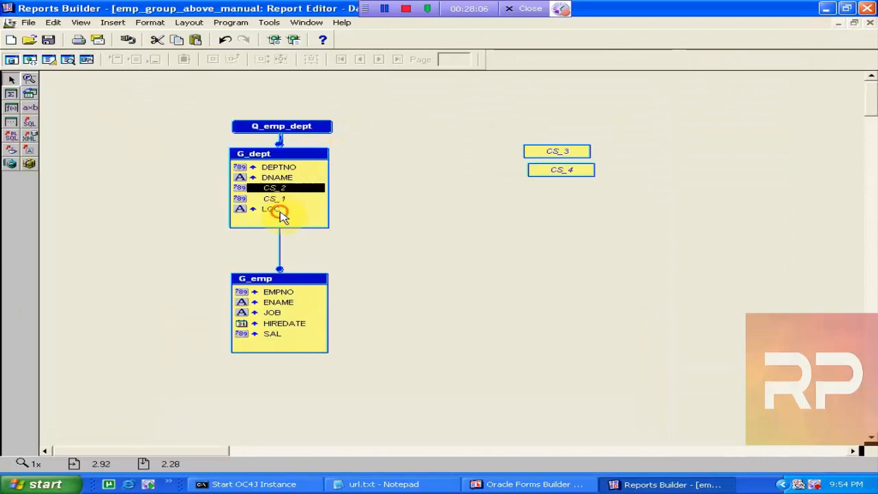
drag(266, 208, 287, 198)
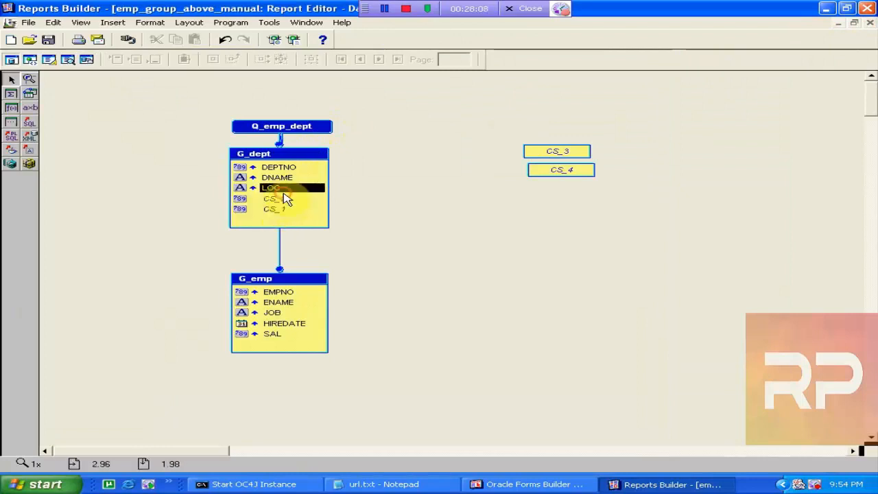
- Rename the summary column CS_2 in G_dept as CountEmpPerDept
double_click(277, 198)
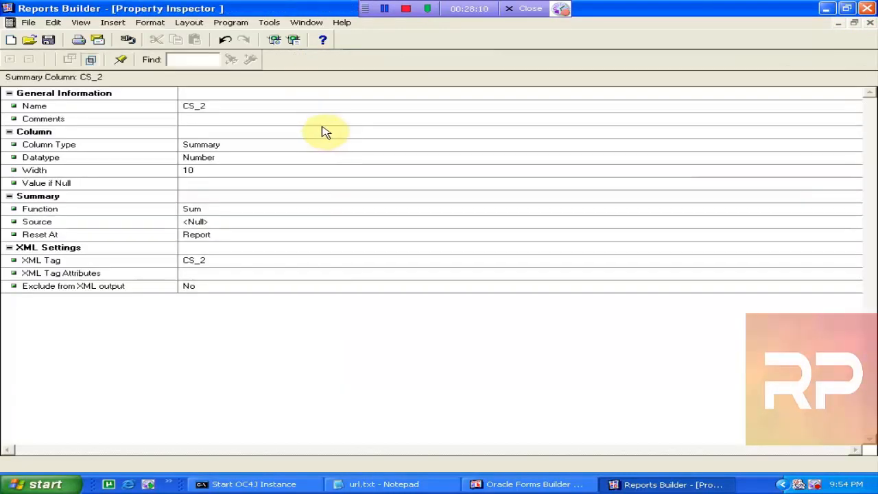
click(215, 106)
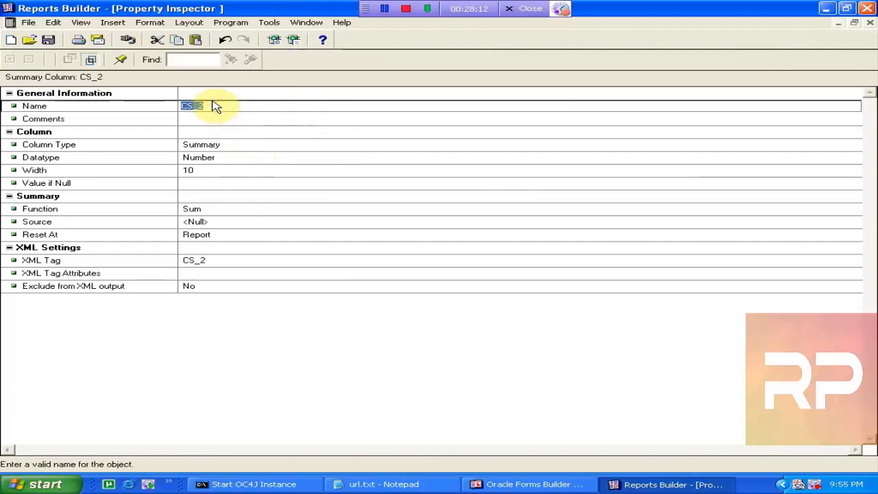
text(Su)
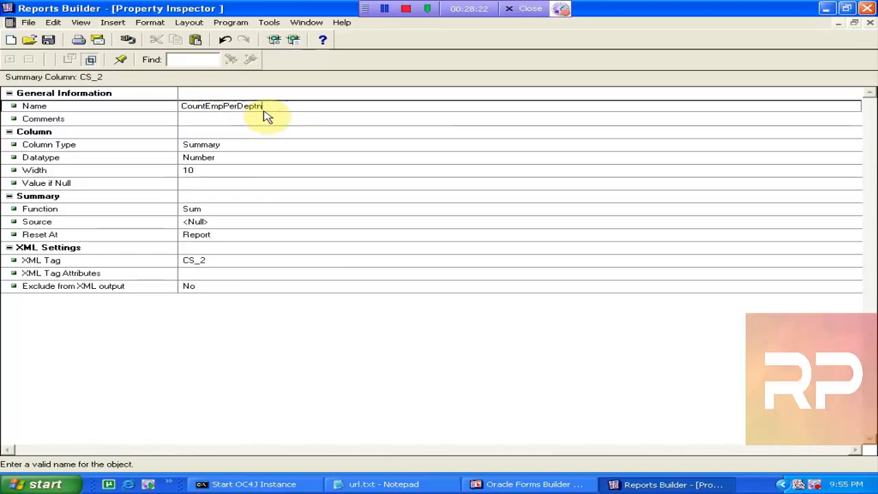
click(268, 149)
- Set the CountEmpPerDept function to Count, its source to EMPNO, and its Reset At to G_dept
click(241, 207)
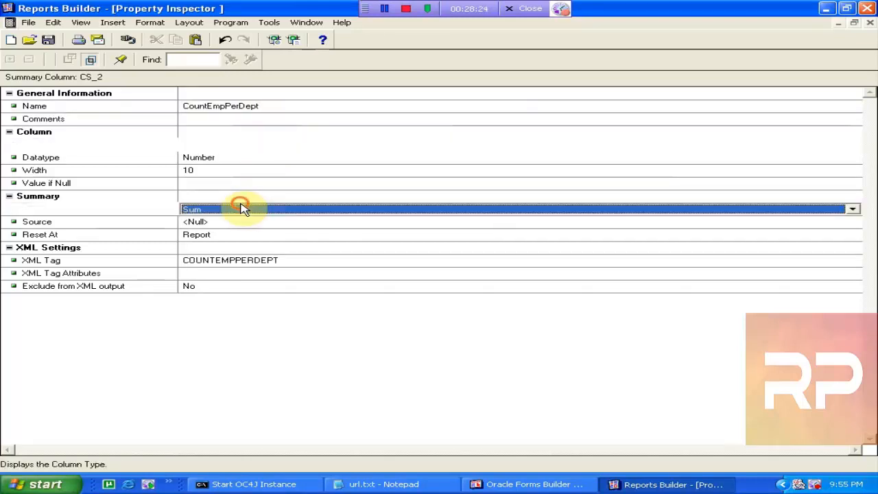
key(c)
click(231, 222)
key(e)
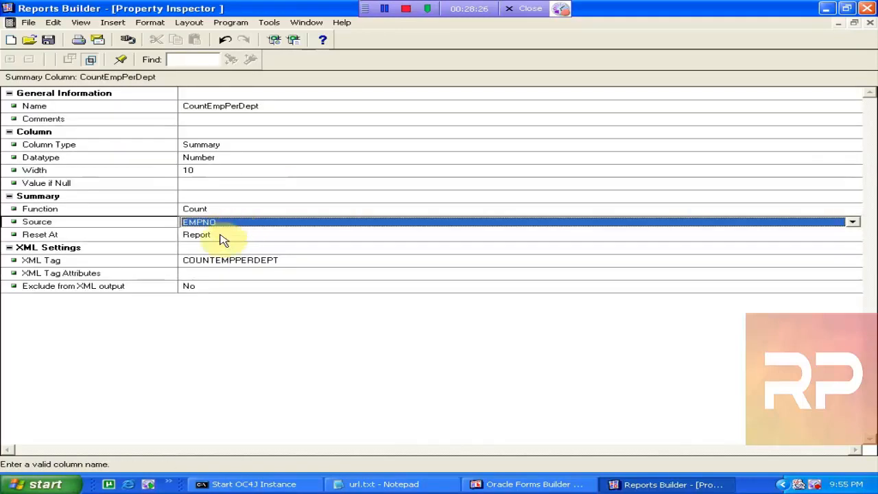
click(215, 236)
click(215, 238)
click(223, 265)
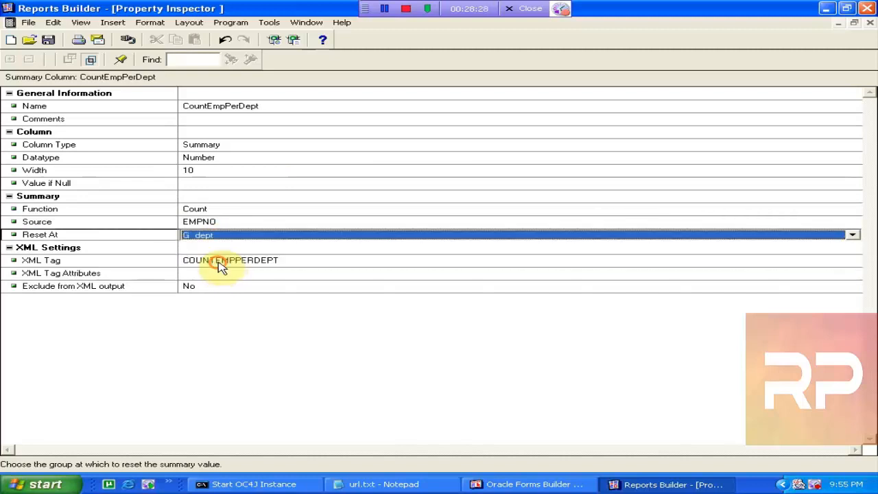
click(295, 181)
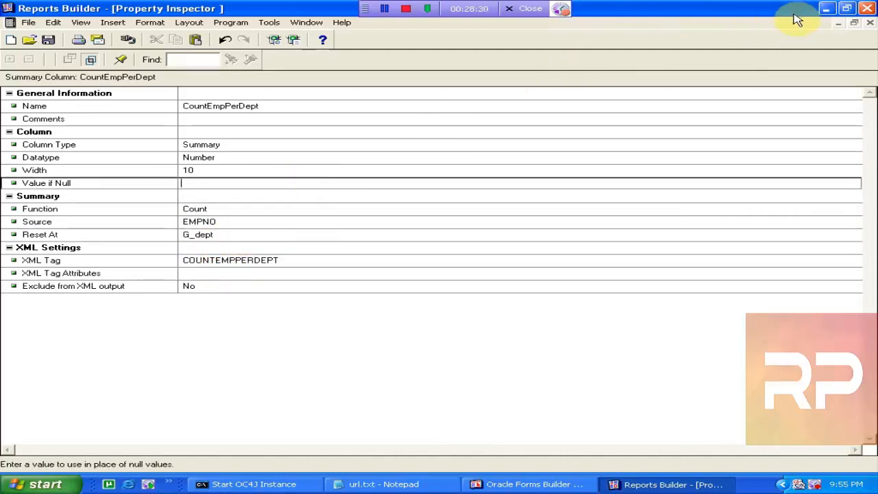
- Copy the name CountEmpPerDept and close the column's properties
click(323, 106)
key(ctrl+c)
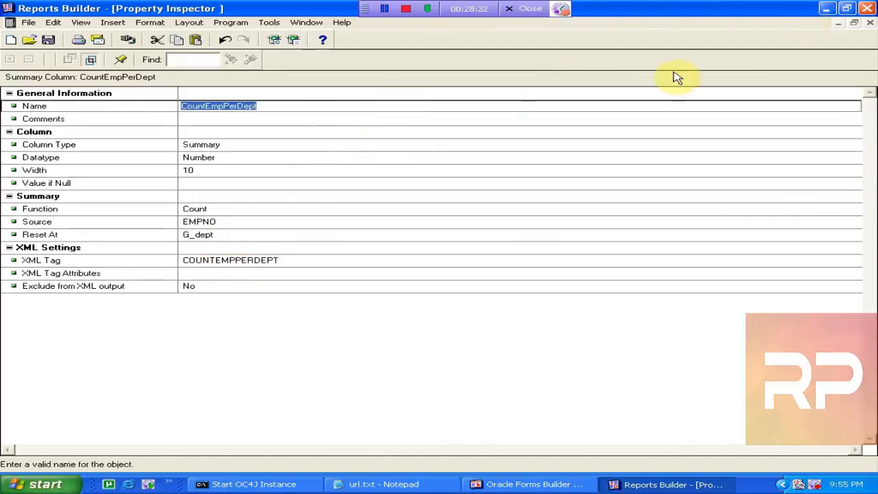
click(866, 23)
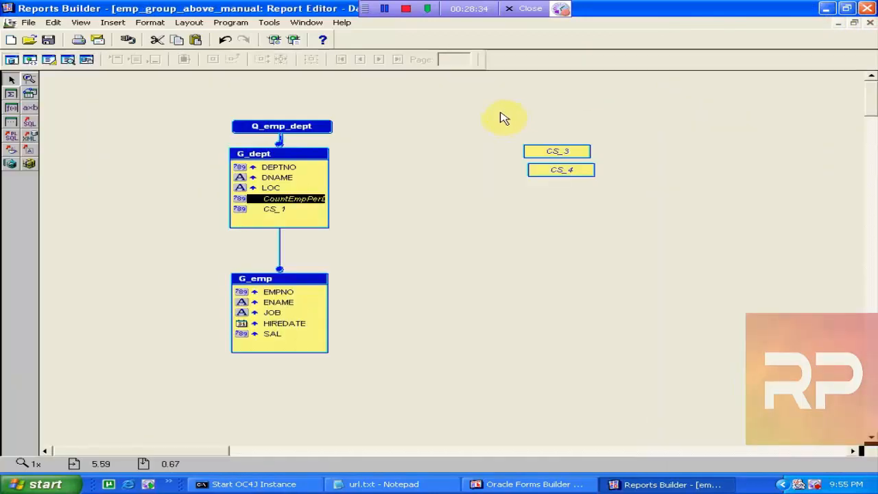
- Rename the report-level summary column CS_3 as CountEmpPerReport
click(277, 210)
double_click(559, 151)
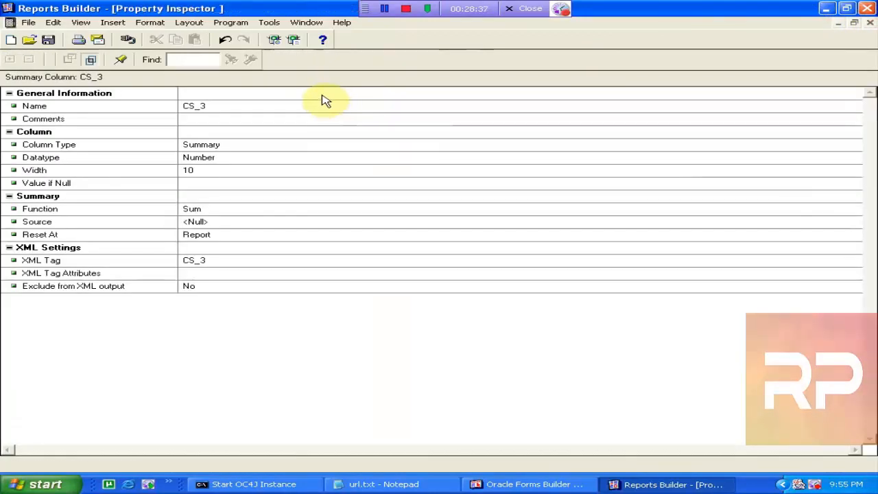
click(322, 104)
click(320, 107)
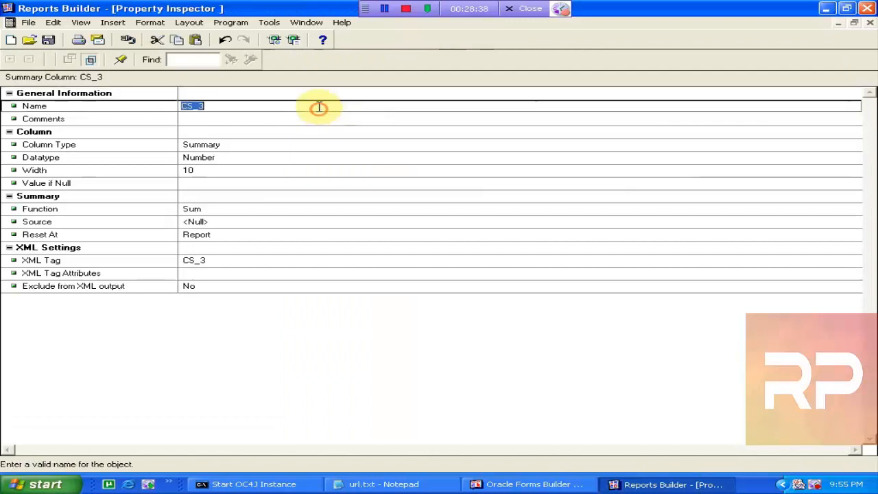
text(CountEmpPerDept)
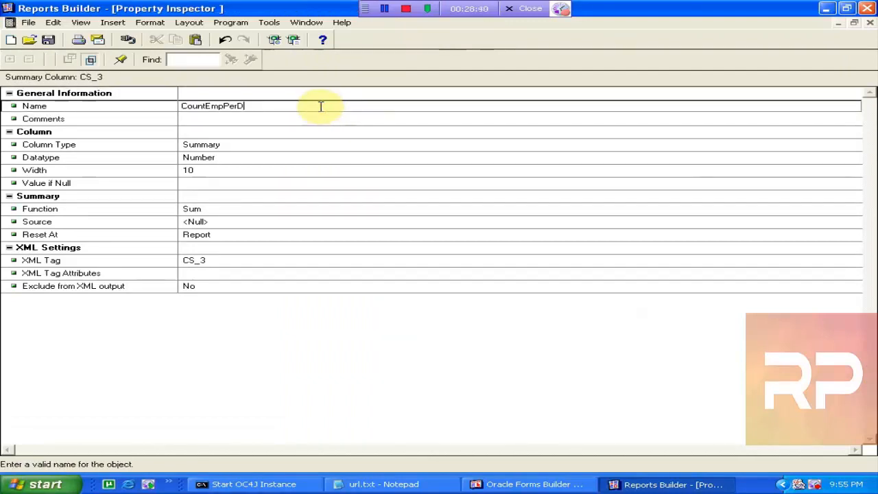
key(BackSpace)
text(Report)
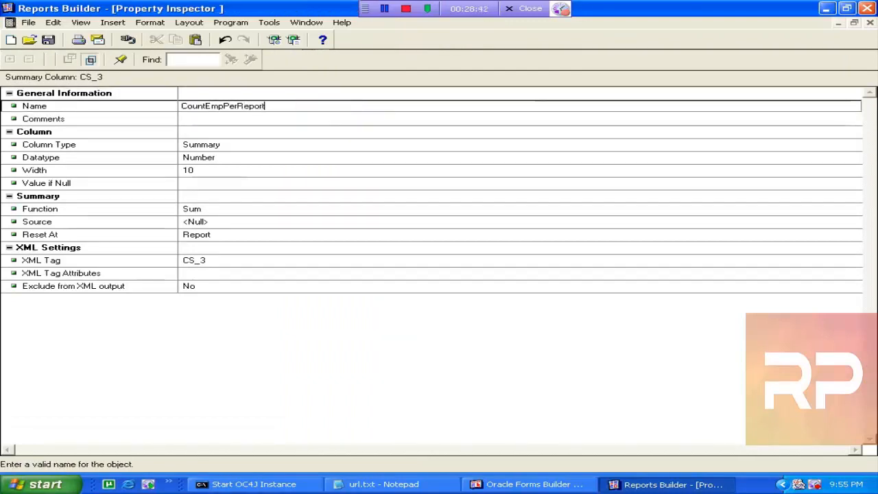
- Set the CountEmpPerReport function to Count with EMPNO as its source, and close its properties
click(231, 218)
click(226, 210)
key(c)
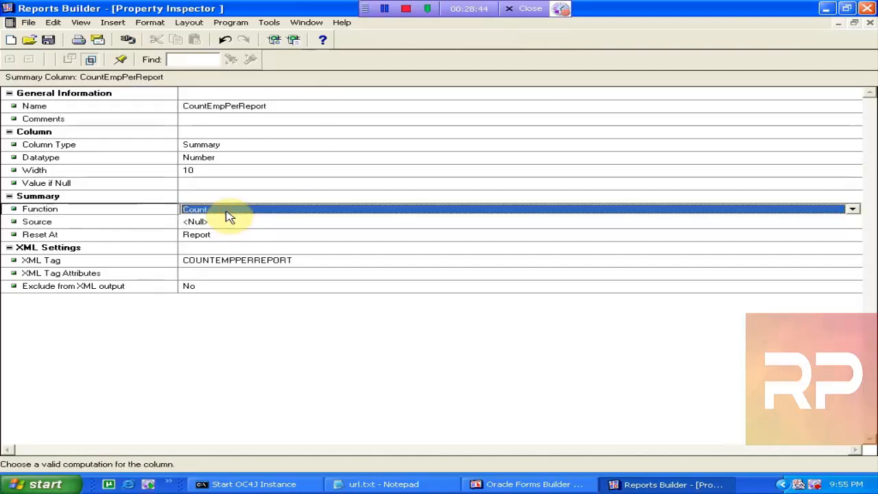
click(231, 221)
key(e)
click(228, 233)
click(234, 212)
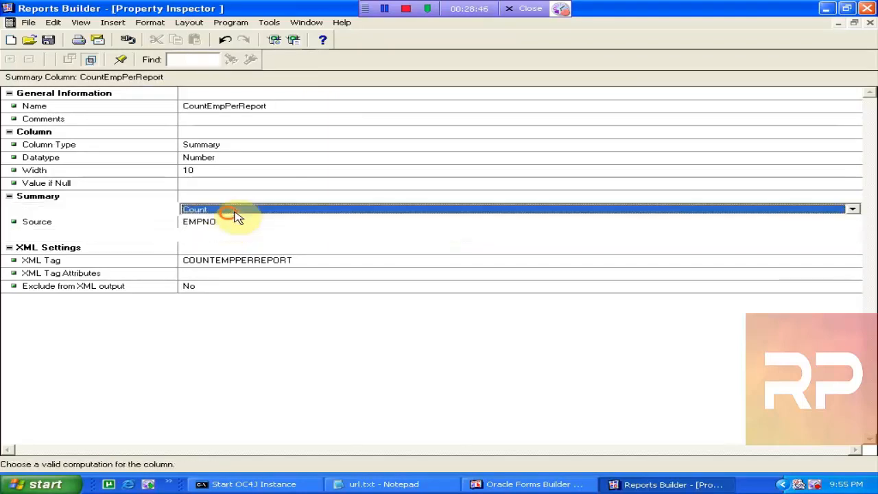
click(869, 22)
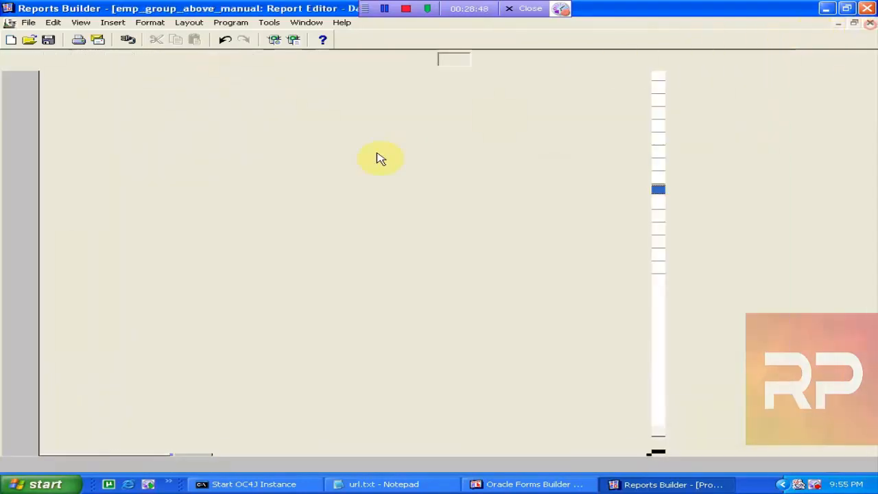
- Rename the summary column CS_1 in G_dept as SumEmpPerDept, reusing the copied name with Count replaced by Sum
click(286, 214)
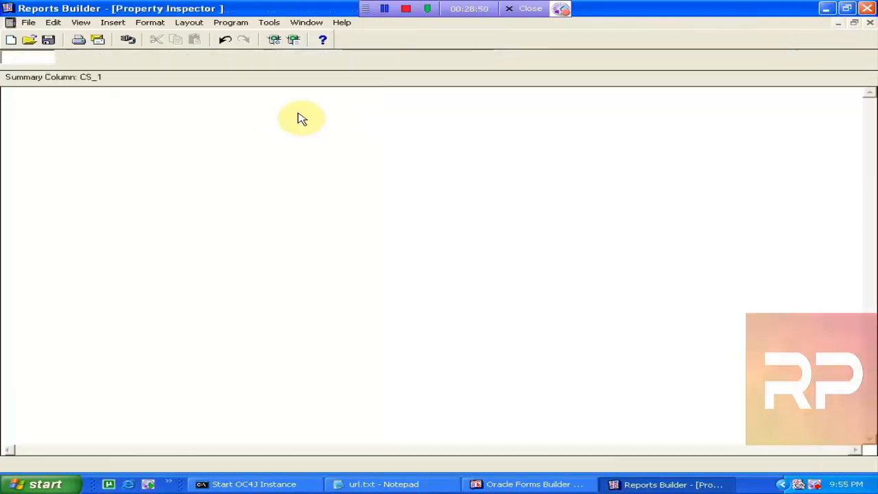
key(ctrl+v)
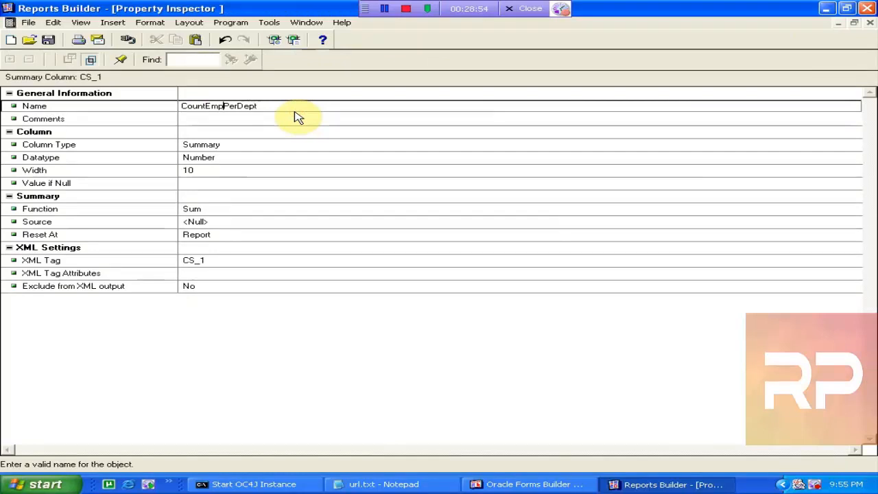
key(Return)
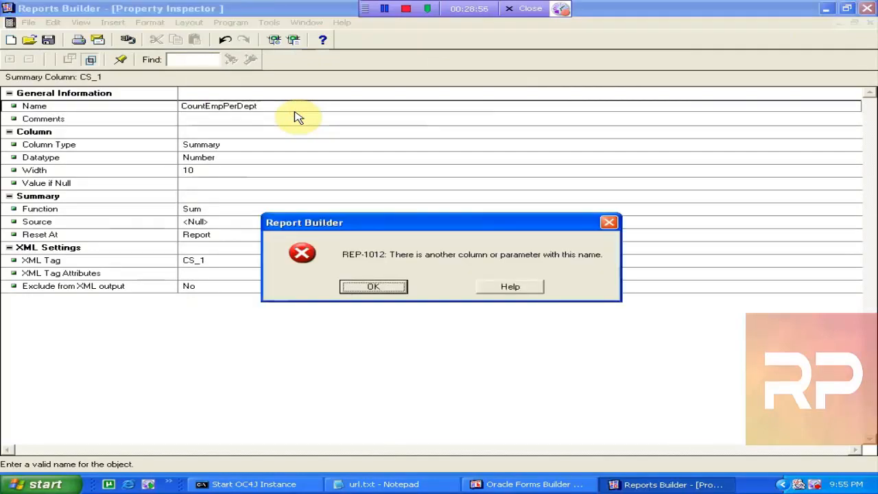
key(Return)
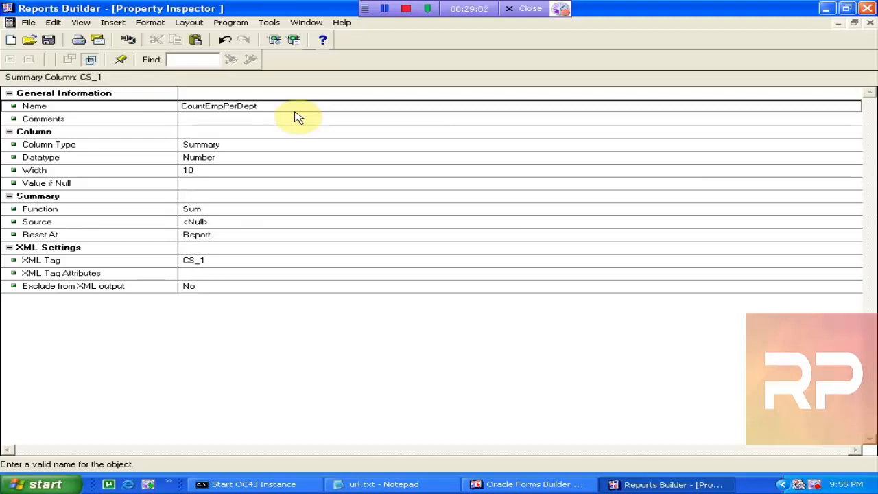
key(BackSpace)
key(BackSpace)
key(BackSpace)
text(Sum)
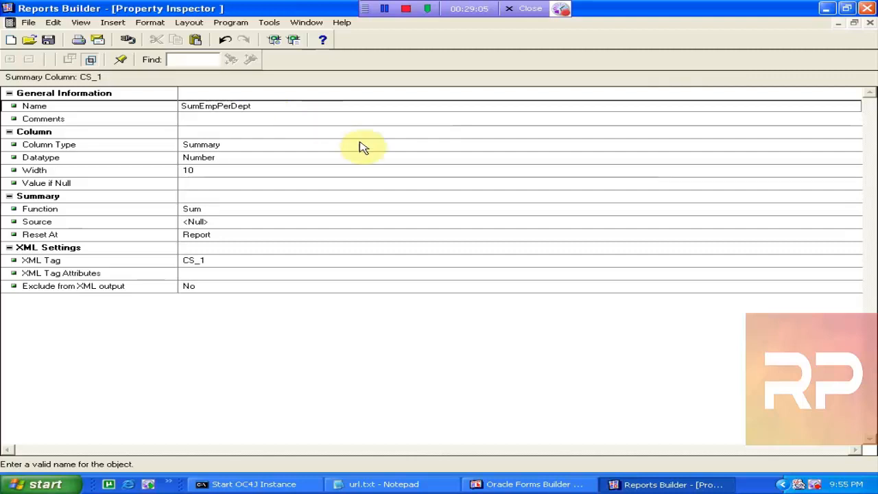
click(255, 183)
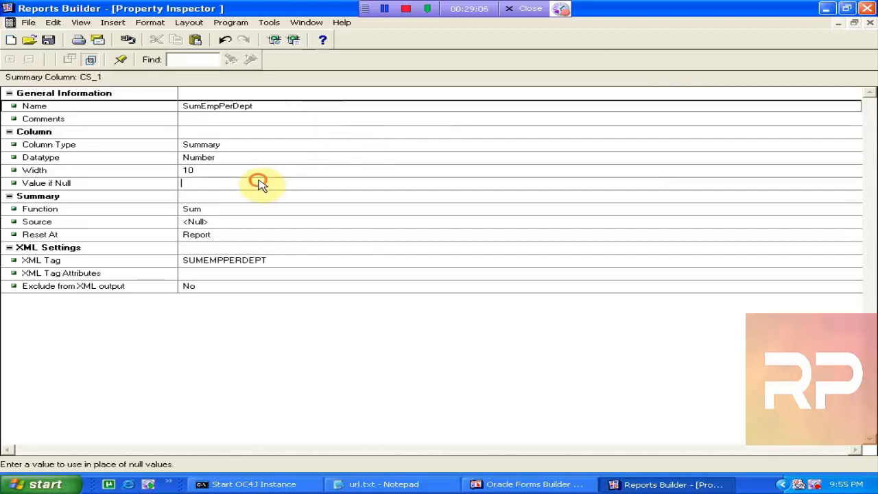
- Set the SumEmpPerDept source to SAL and its Reset At to G_dept
click(247, 222)
key(s)
click(244, 235)
click(244, 235)
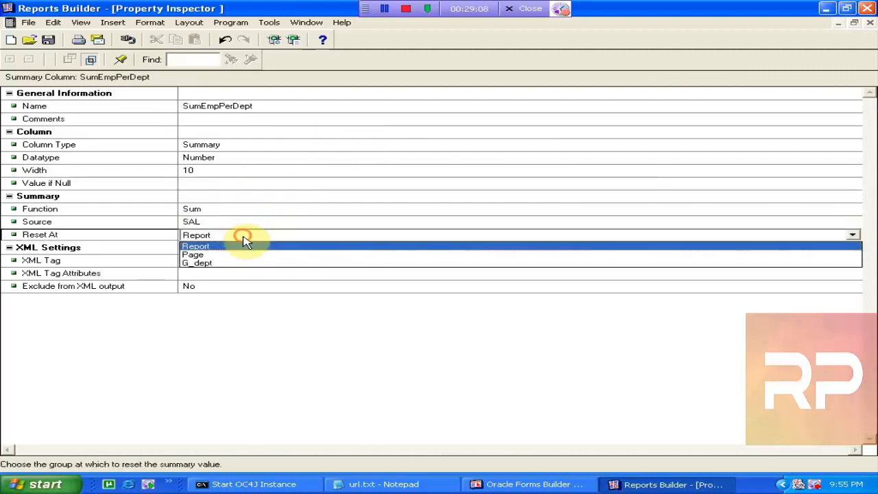
click(247, 263)
click(329, 192)
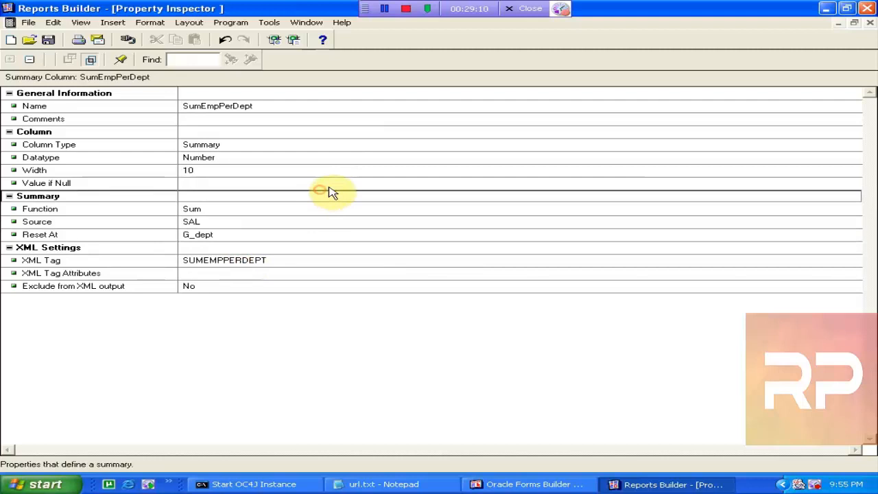
- Close the SumEmpPerDept properties and rename the report-level summary column CS_4 as SumEmpPerReport
click(244, 107)
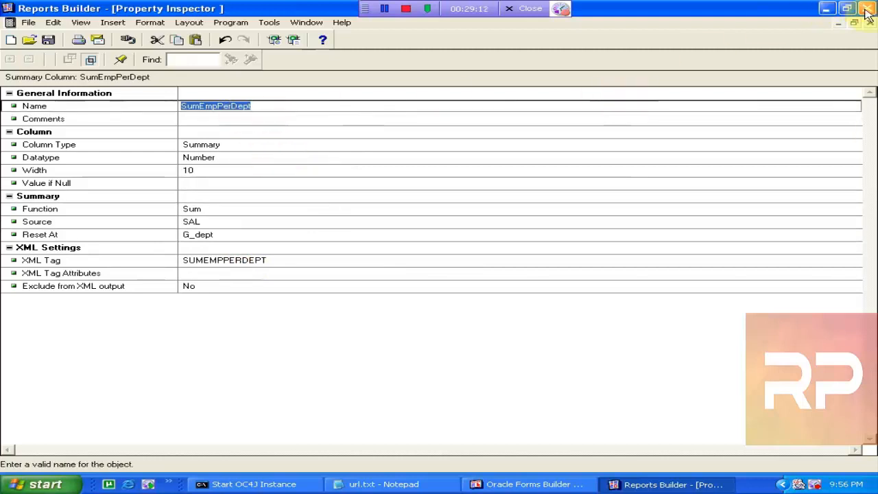
click(869, 23)
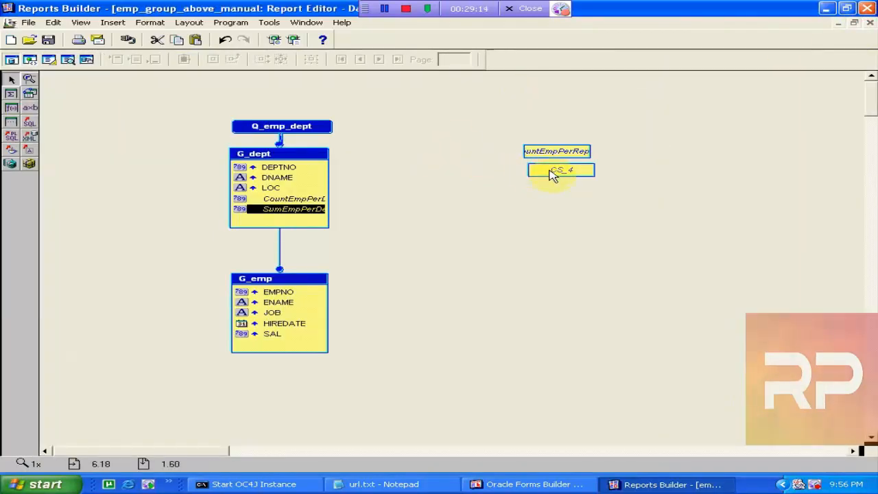
double_click(553, 175)
click(245, 109)
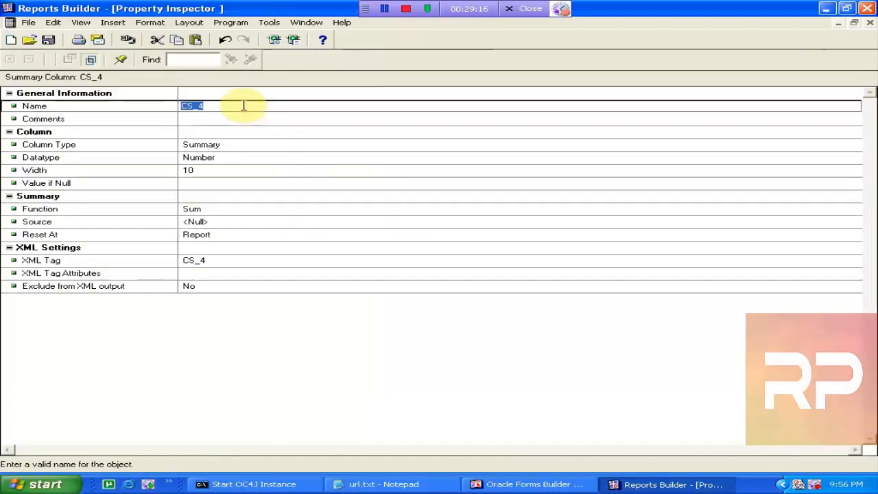
text(SumEmpPer)
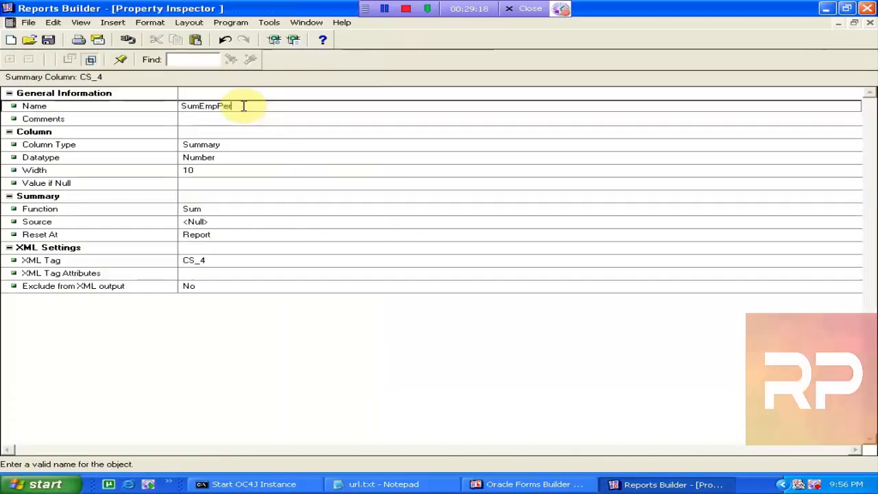
text(DeptR)
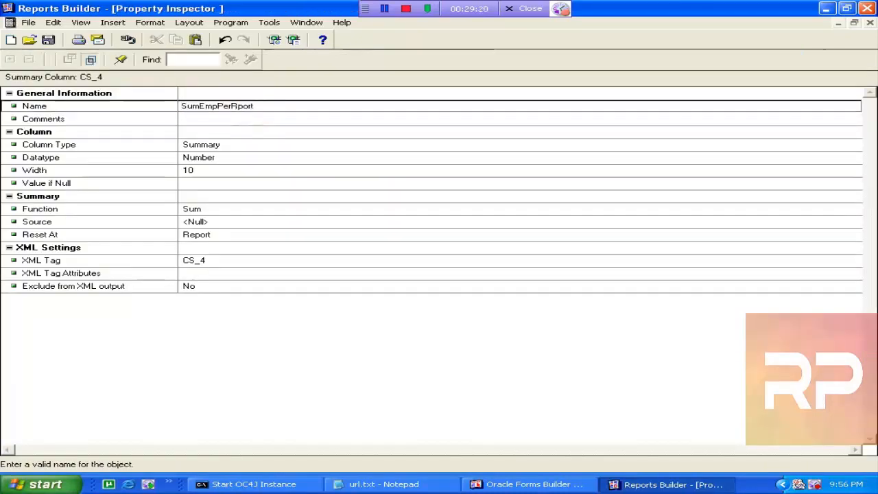
text(eport)
- Set the SumEmpPerReport source to SAL and close its properties
click(238, 226)
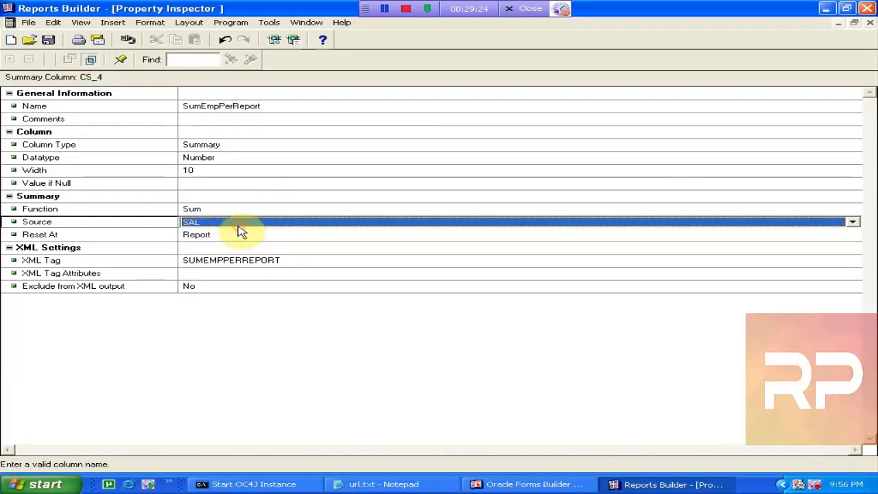
click(296, 172)
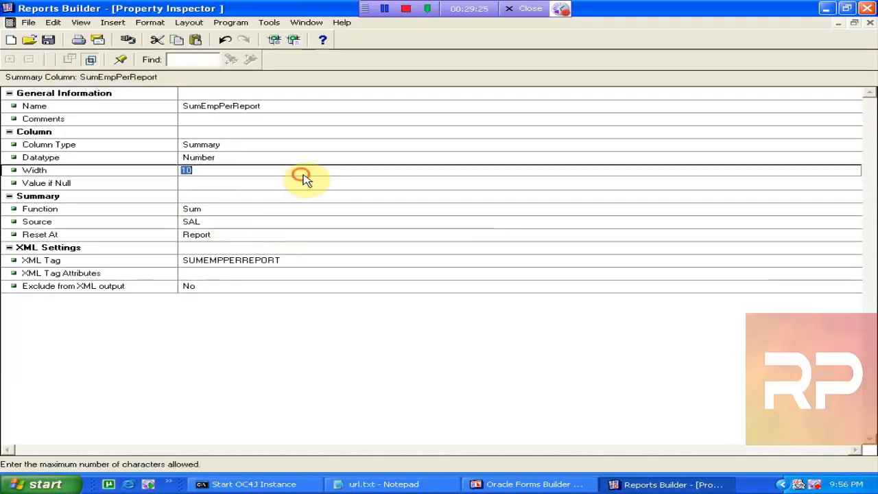
click(869, 23)
- Widen both report-level summary columns and the G_dept group in the data model enough to fit their full column names
drag(672, 184, 480, 125)
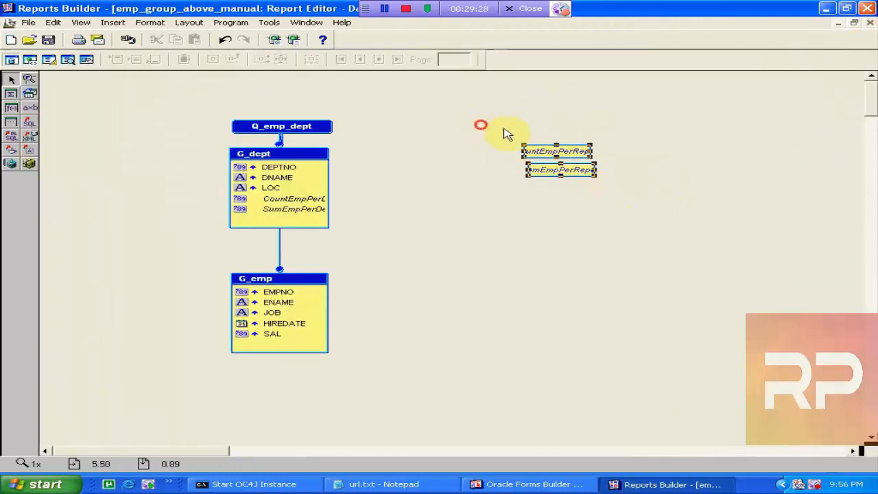
drag(595, 158, 720, 152)
click(297, 181)
click(328, 185)
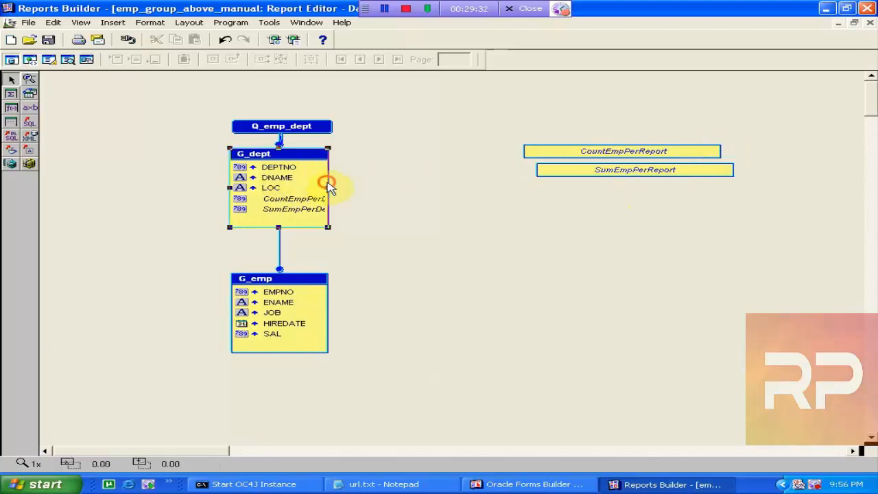
drag(332, 193, 375, 189)
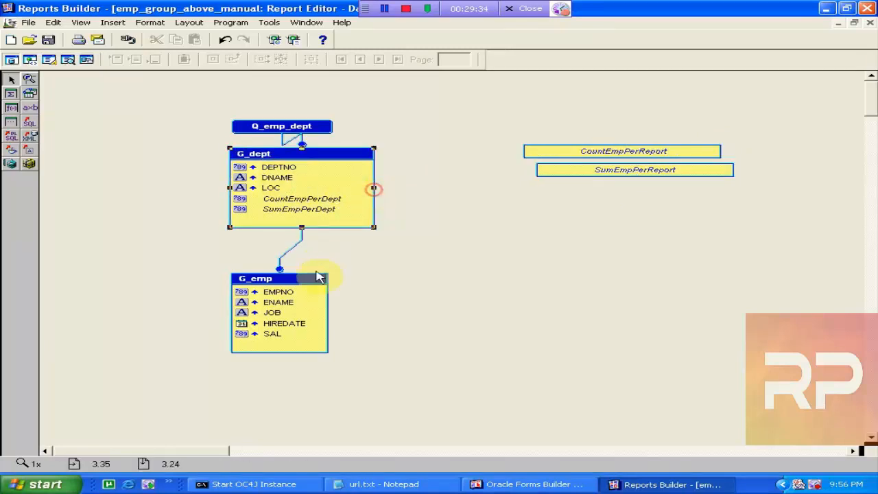
- Widen G_emp and move it up beneath G_dept, and center the Q_emp_dept query above the groups
click(328, 308)
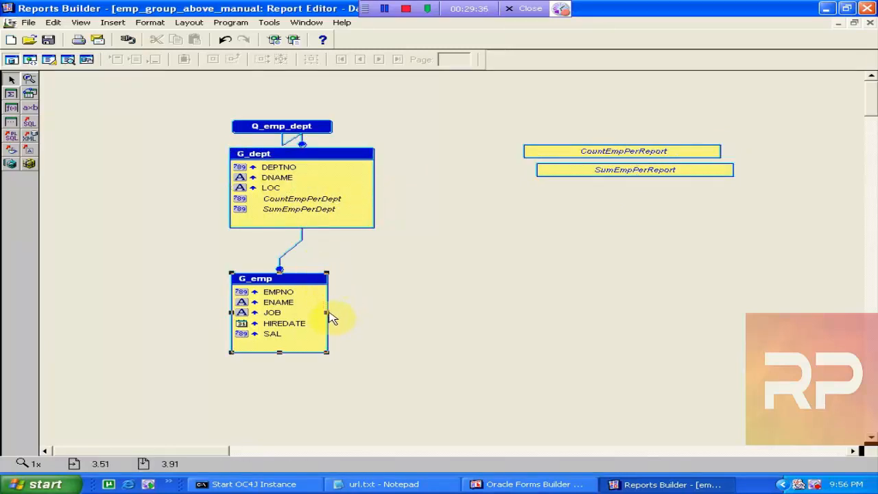
drag(331, 317, 379, 314)
drag(308, 288, 302, 264)
click(282, 131)
drag(282, 131, 311, 129)
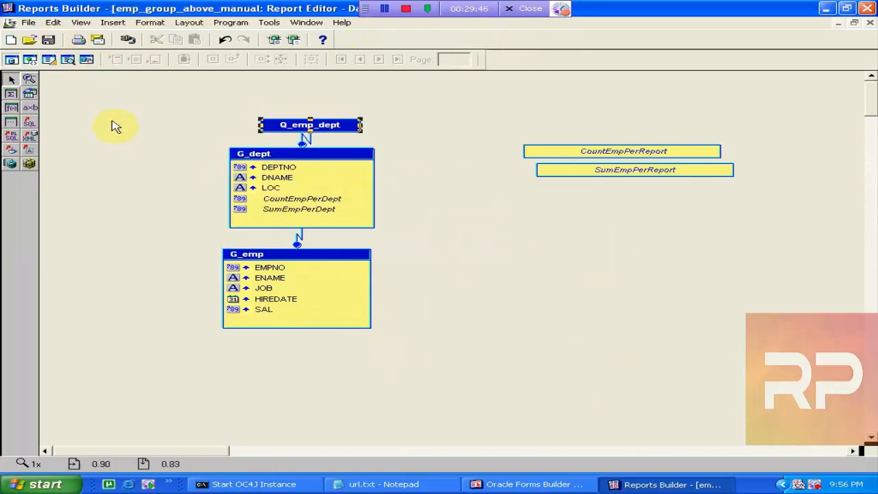
- In the paper layout, extend the frame enclosing the employee headings and rows slightly downward
click(50, 60)
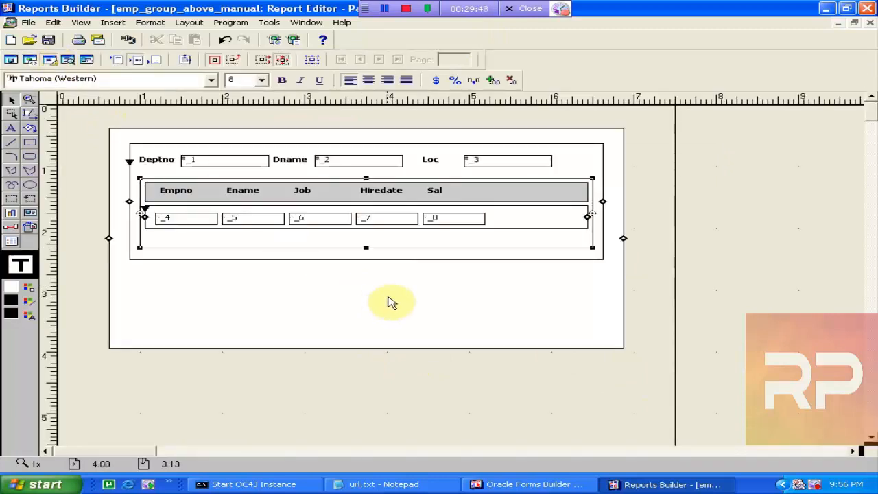
click(388, 301)
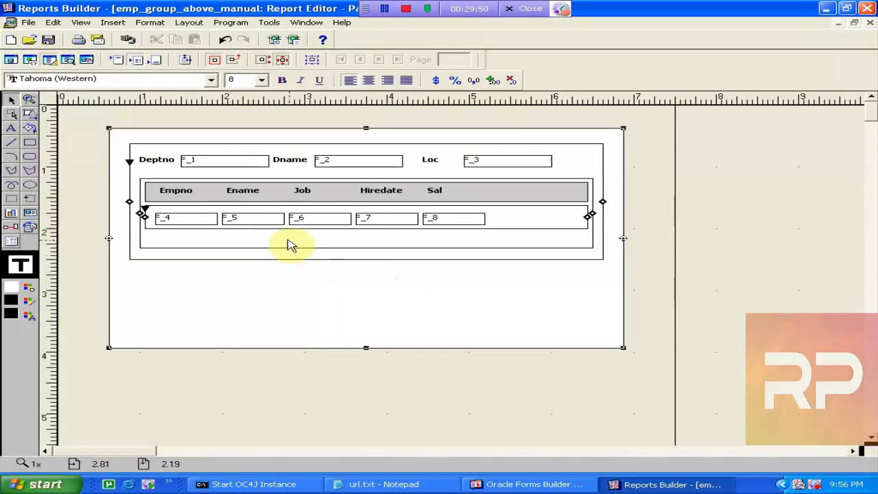
click(234, 241)
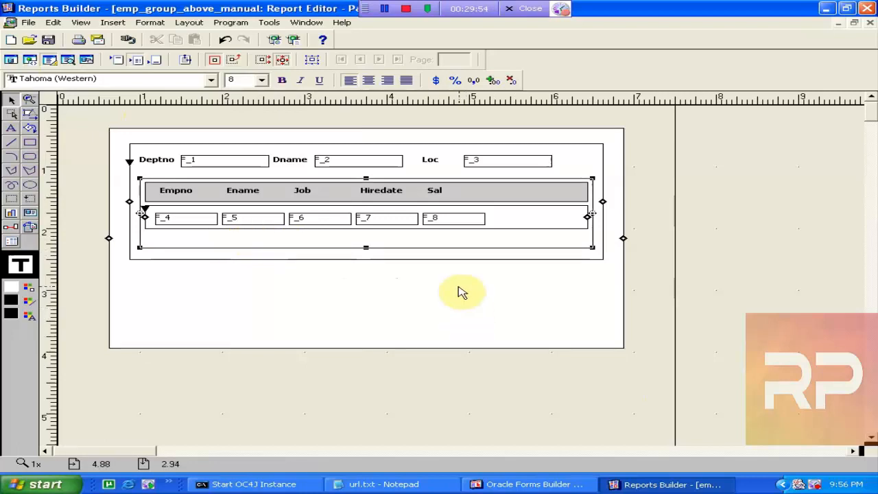
click(308, 22)
click(308, 22)
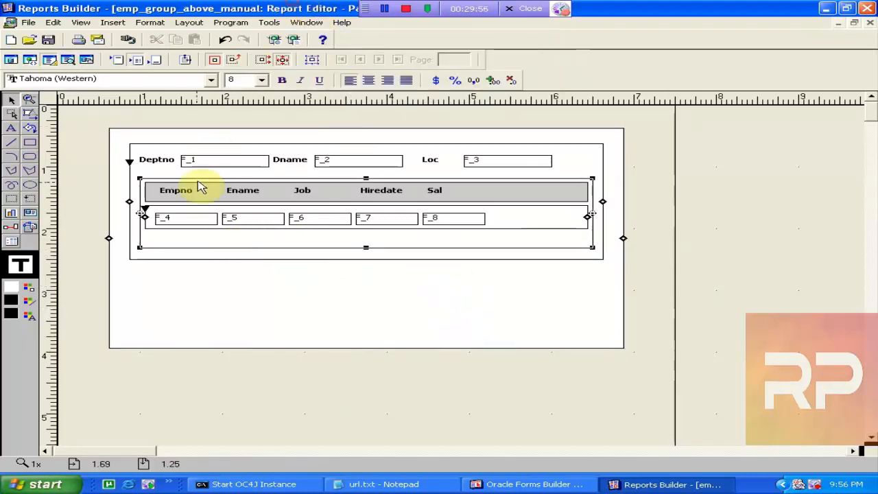
click(195, 245)
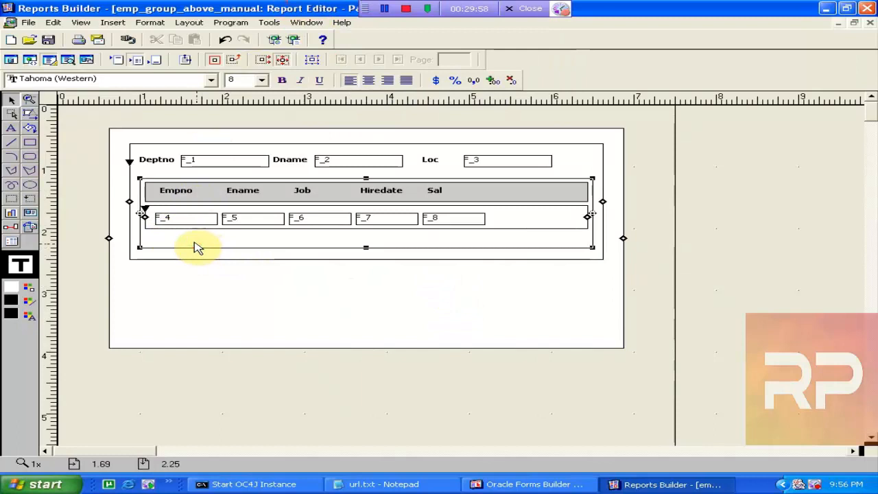
click(531, 220)
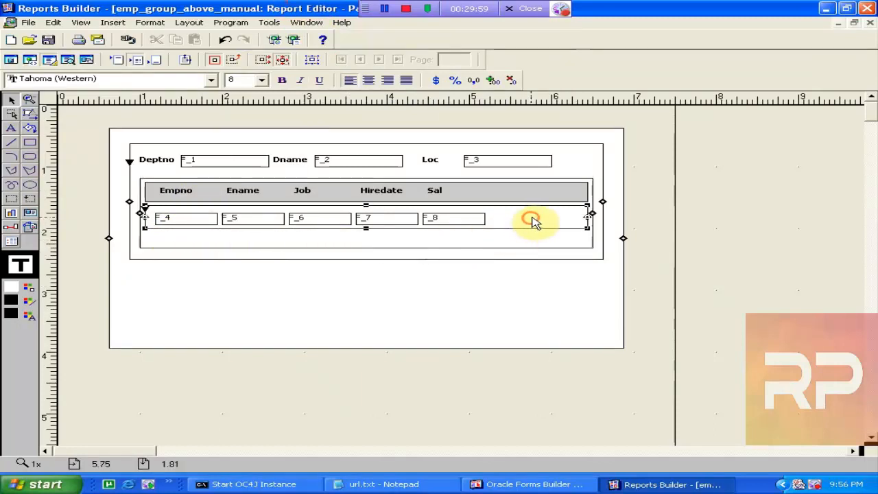
click(362, 247)
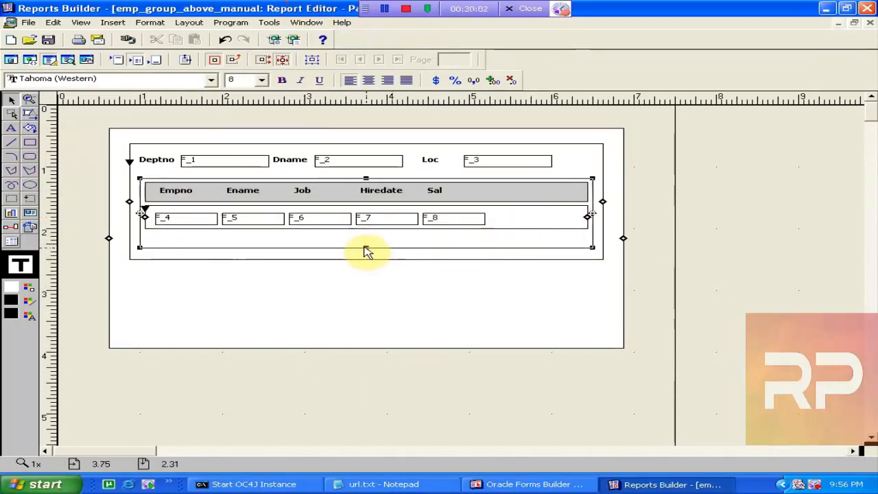
drag(364, 247, 365, 254)
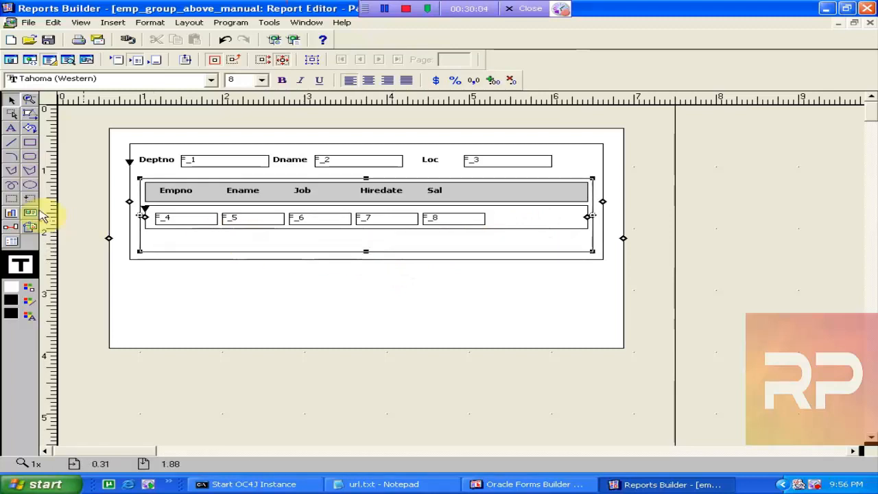
- Draw a frame beneath the employee repeating frame, matching its width and staying inside the enclosing frame
click(11, 199)
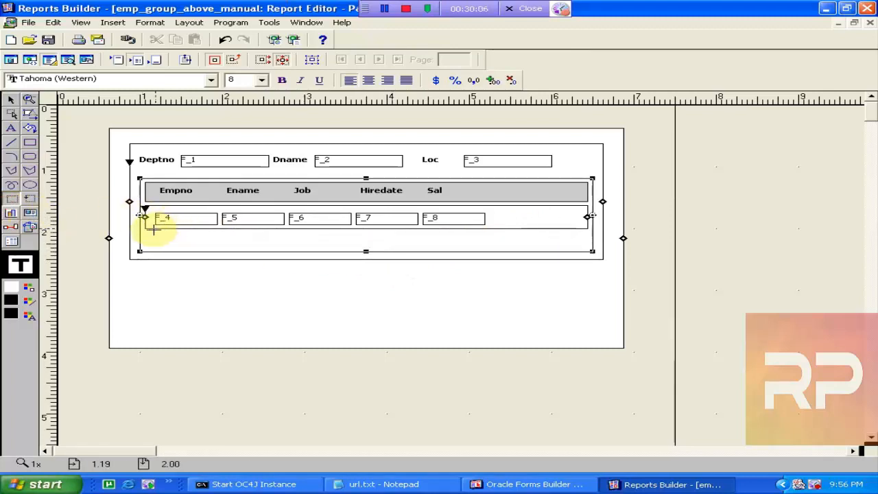
drag(145, 232, 587, 250)
click(382, 307)
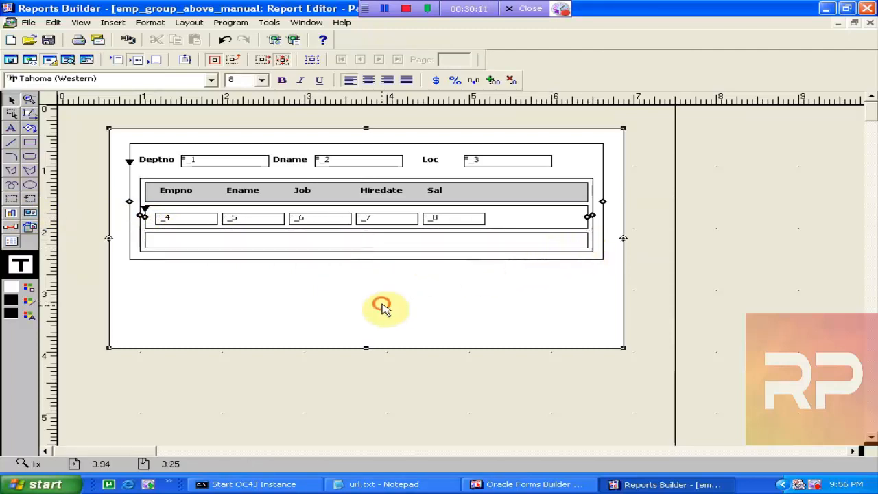
click(282, 244)
- Add a bold text label reading Total in the new frame and widen it to fit the whole word
click(10, 129)
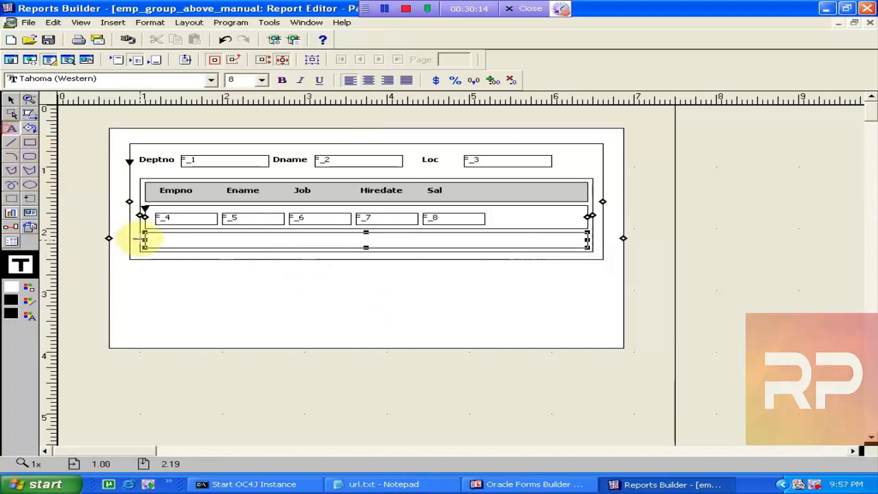
drag(160, 237, 237, 247)
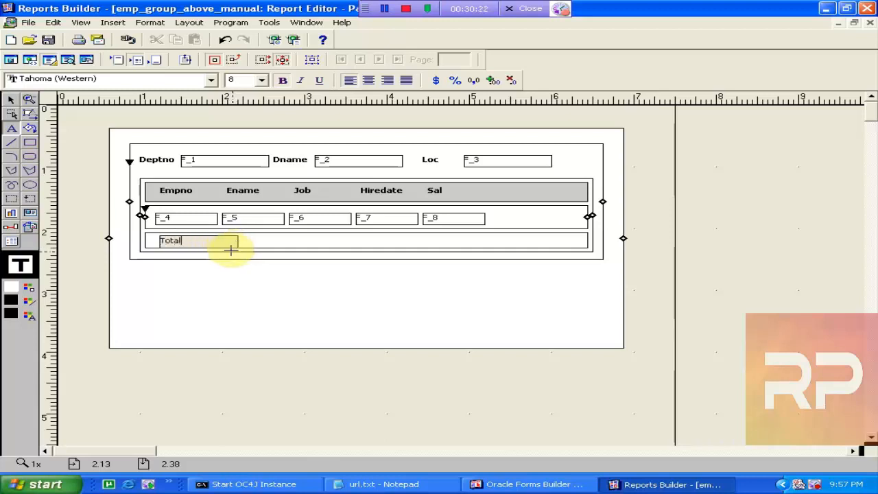
click(255, 280)
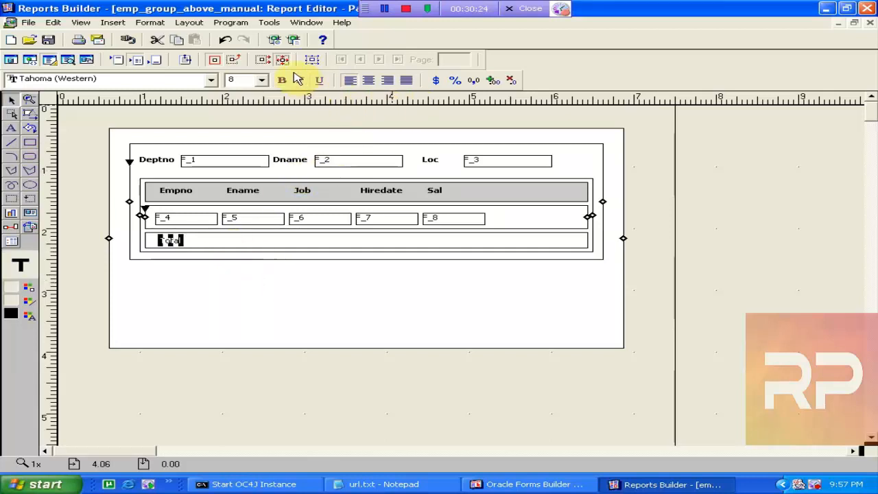
click(295, 251)
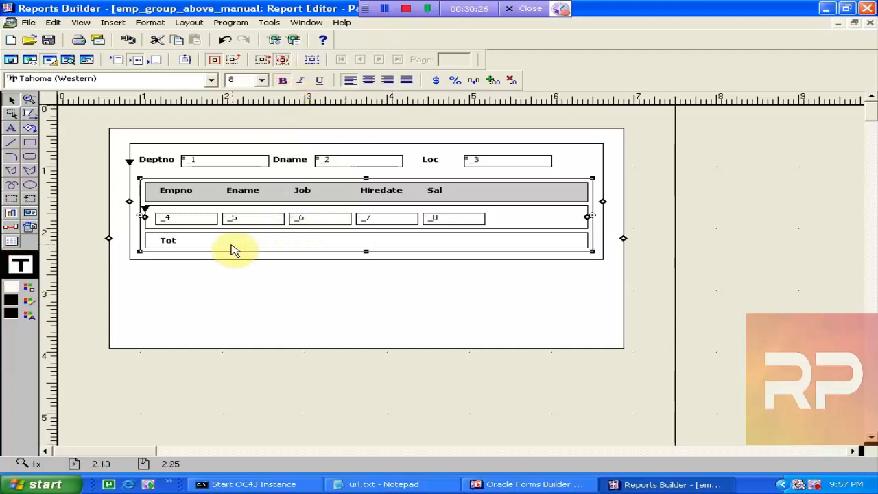
click(177, 246)
drag(182, 244, 197, 245)
- Draw a field beside the Total label and set its font to Tahoma
click(30, 212)
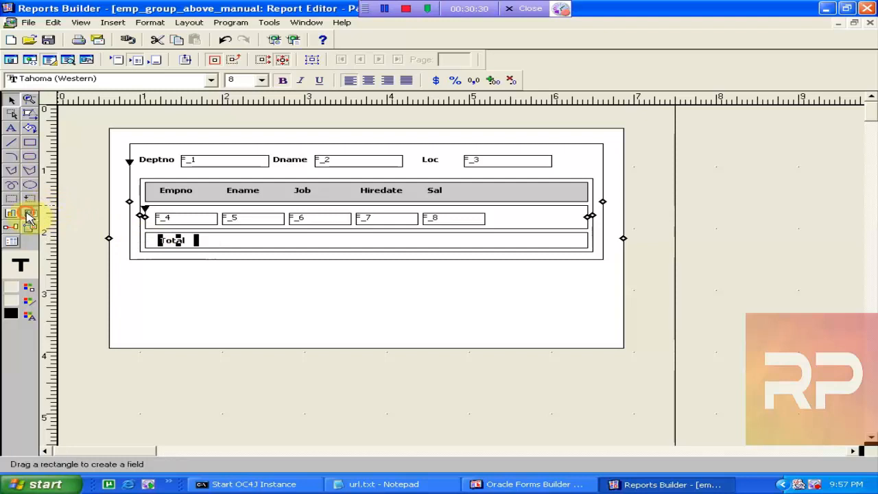
drag(220, 235, 299, 246)
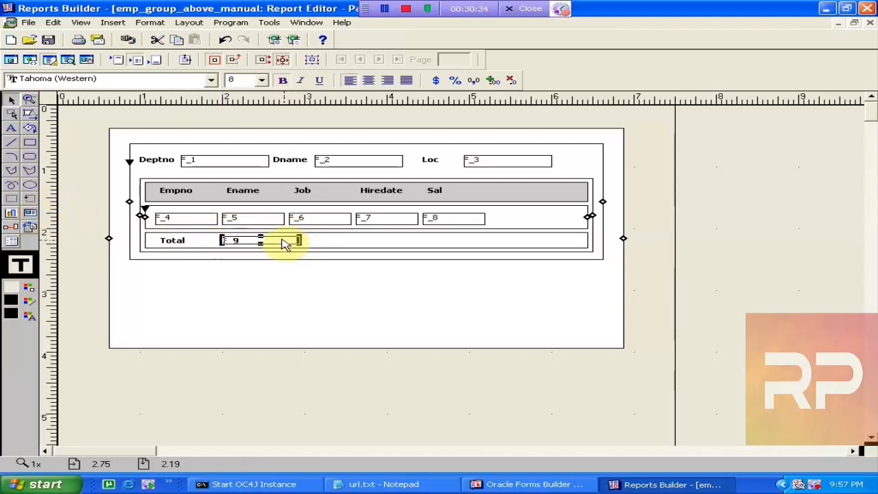
click(123, 79)
click(106, 165)
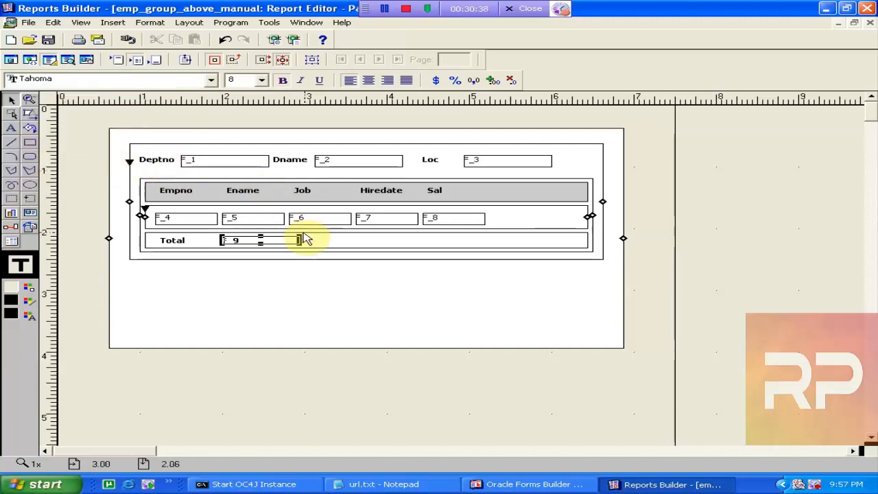
- With Flex mode on, make the field beside the Total label slightly taller and save the report
click(345, 256)
click(330, 238)
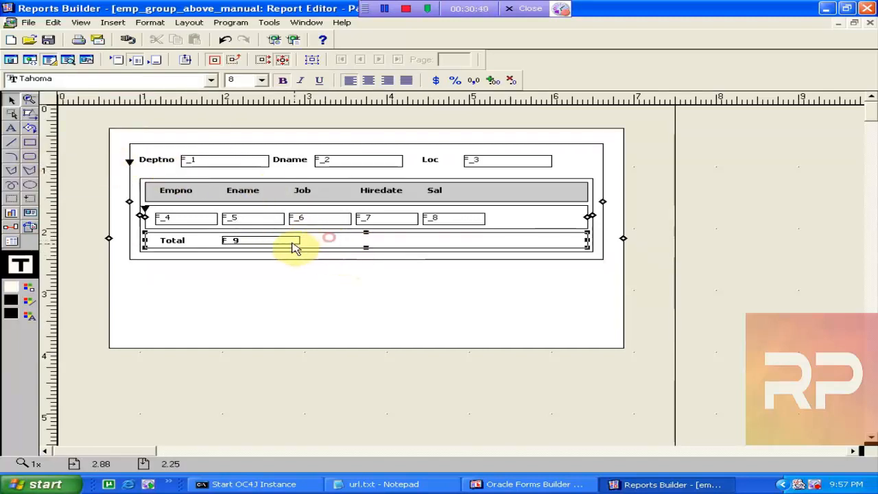
click(290, 243)
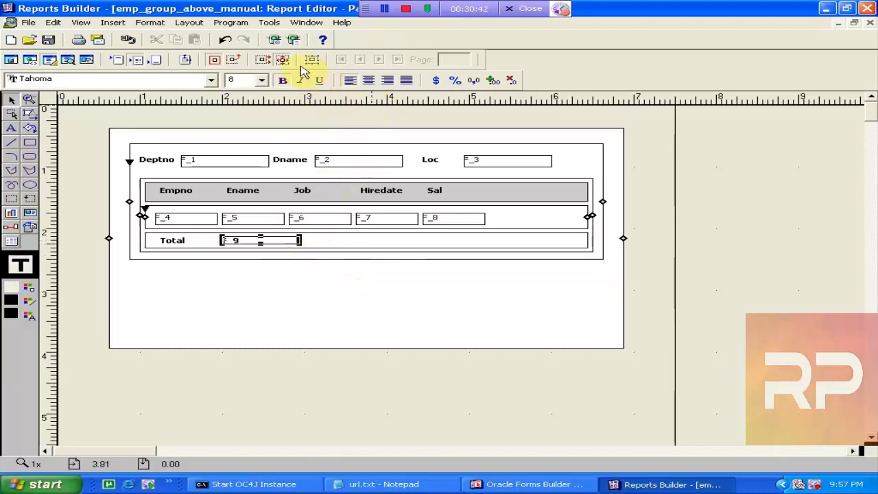
click(266, 59)
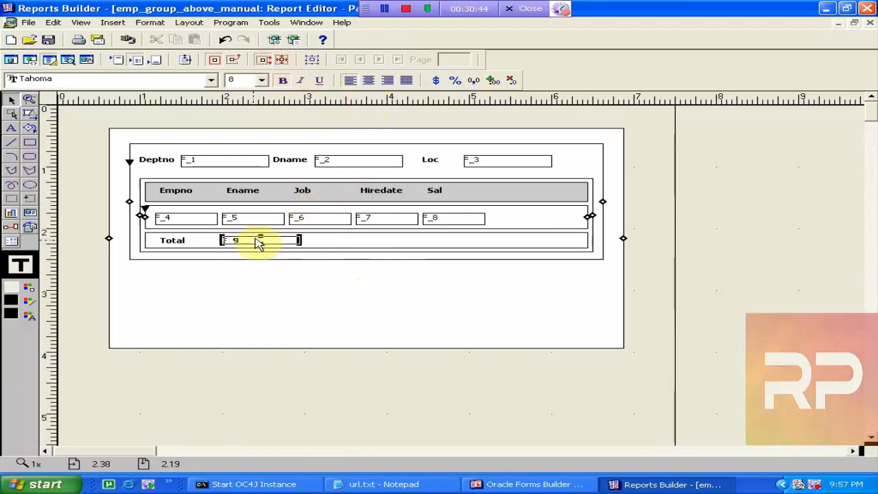
drag(262, 244, 262, 248)
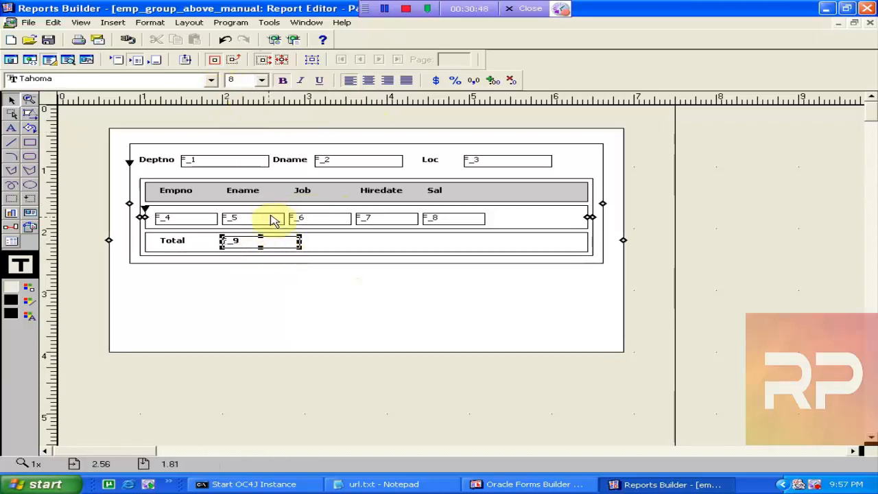
click(51, 40)
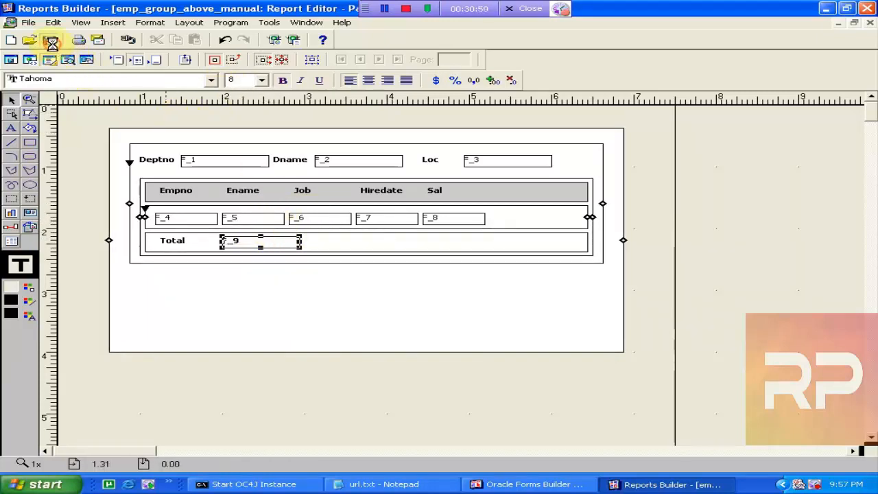
- Set the source of the field beside the Total label to CountEmpPerDept
click(254, 256)
click(253, 244)
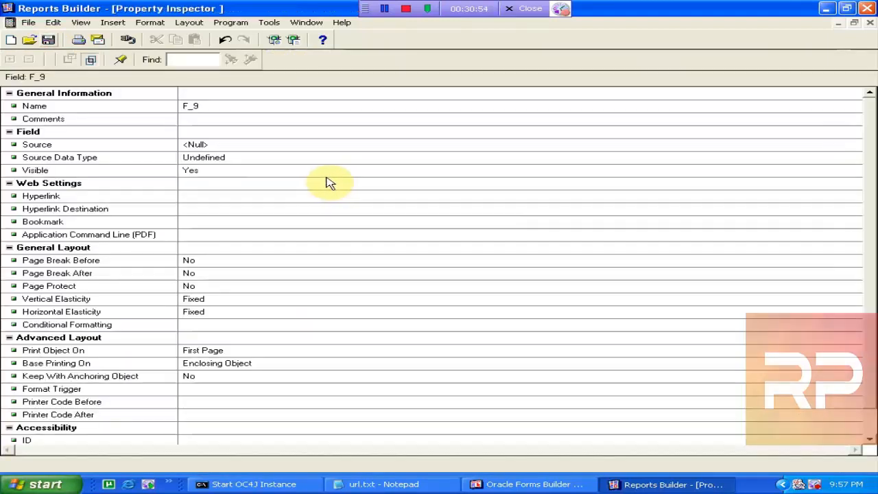
click(240, 146)
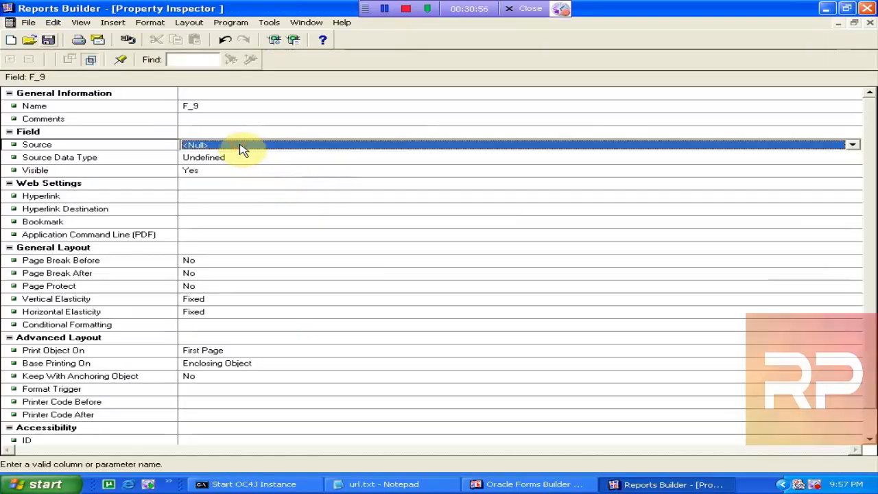
key(c)
key(c)
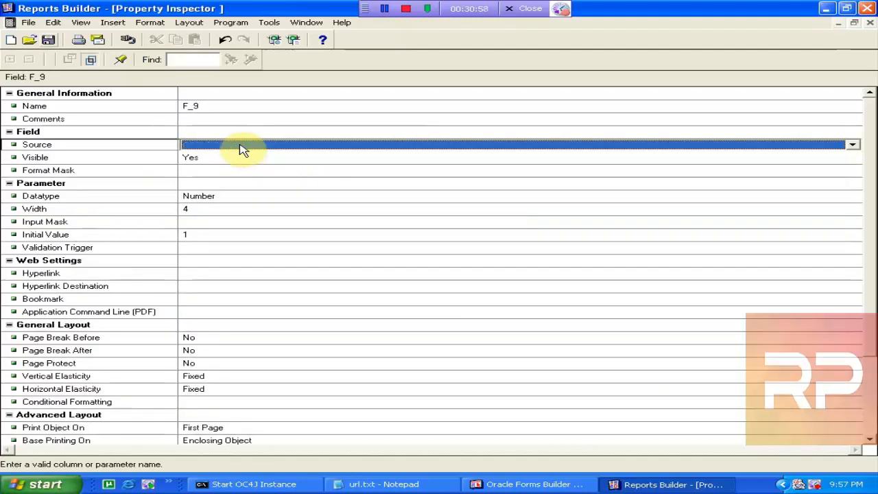
key(c)
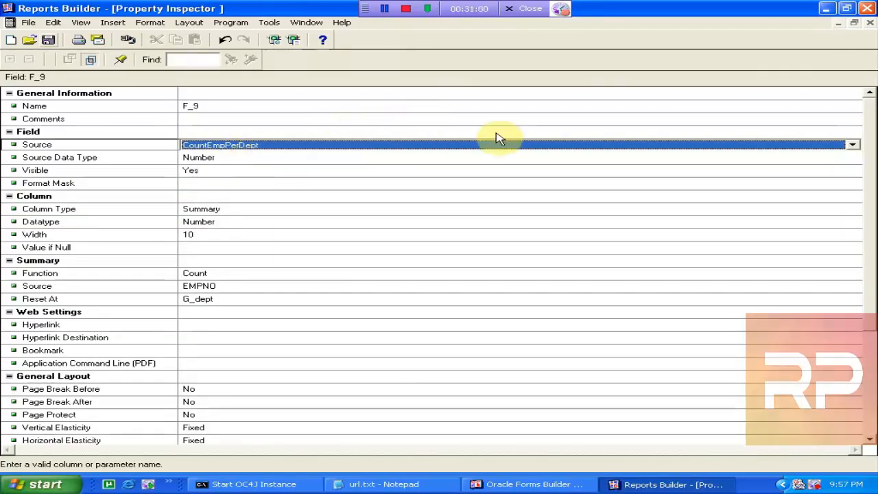
click(869, 24)
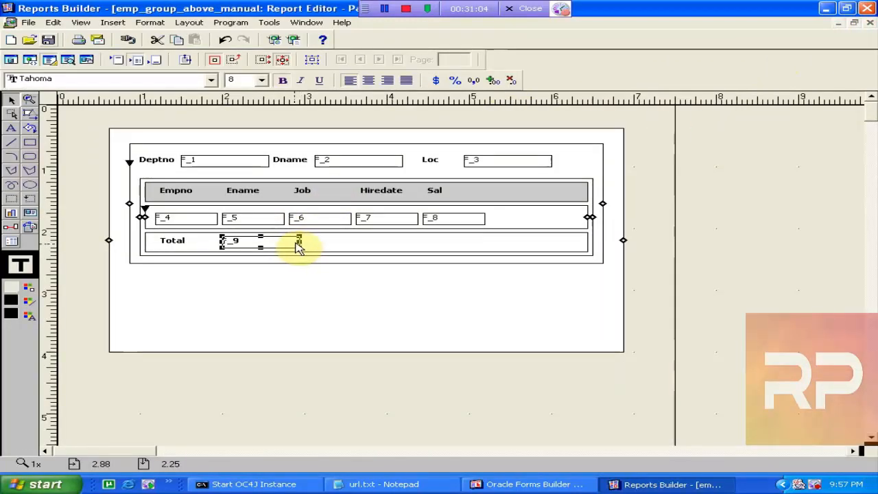
click(304, 288)
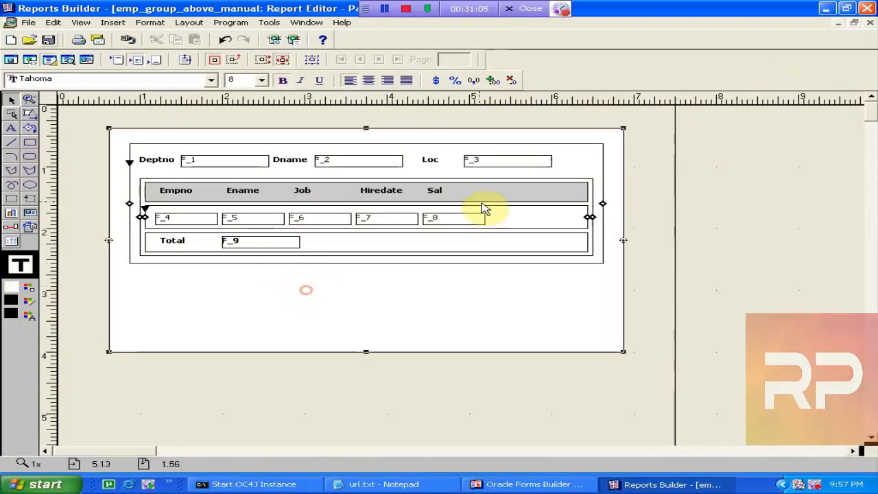
click(870, 25)
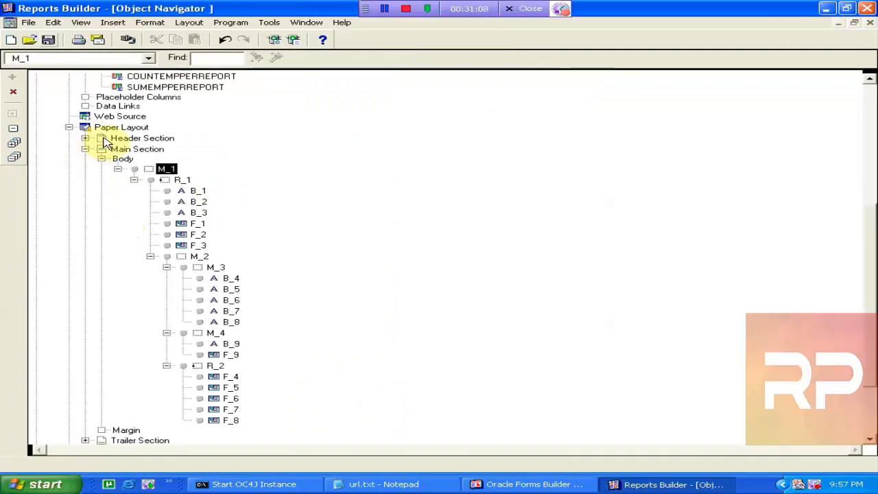
double_click(85, 131)
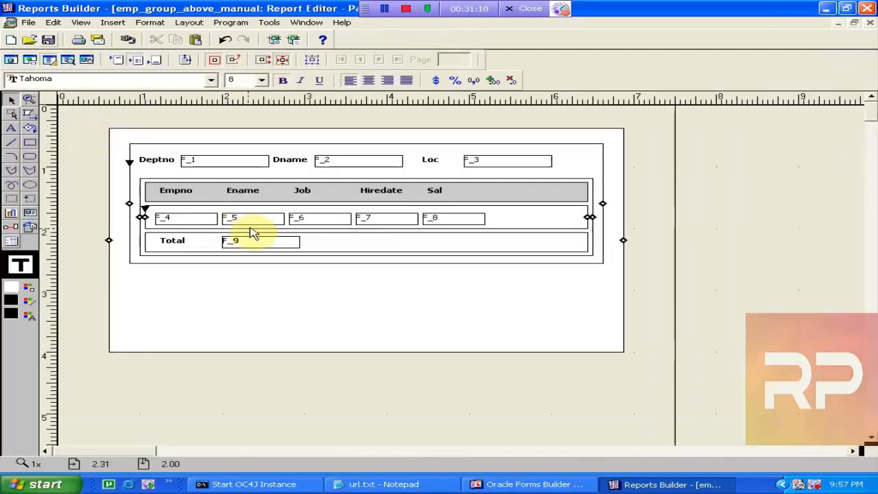
- Duplicate the employee count field, place the copy in the Total row beneath the Sal field, and narrow it to match that field's width
click(252, 244)
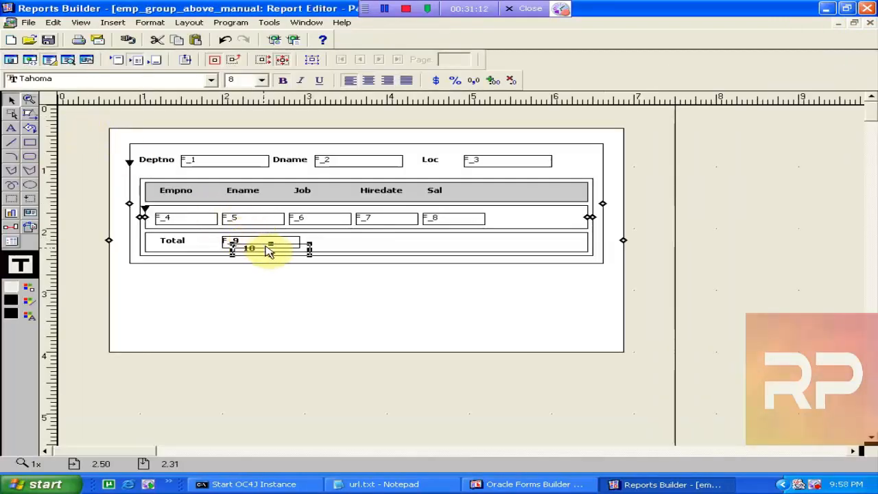
drag(273, 252, 460, 245)
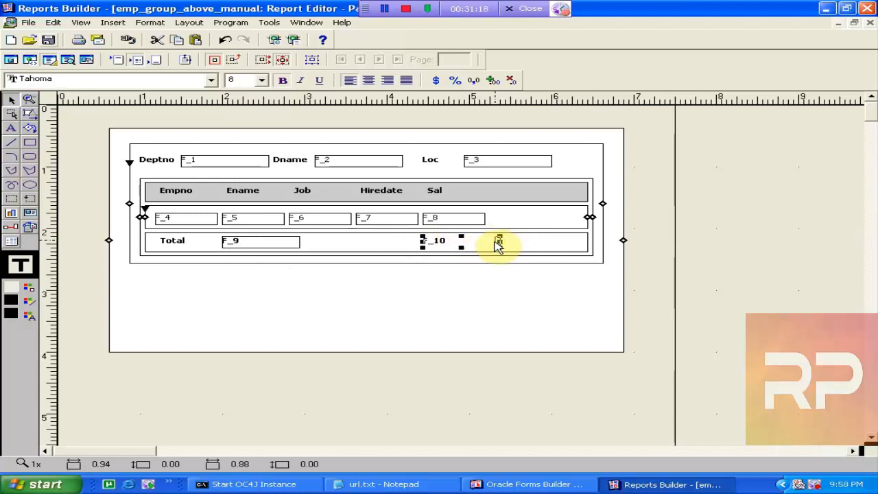
drag(492, 241, 486, 242)
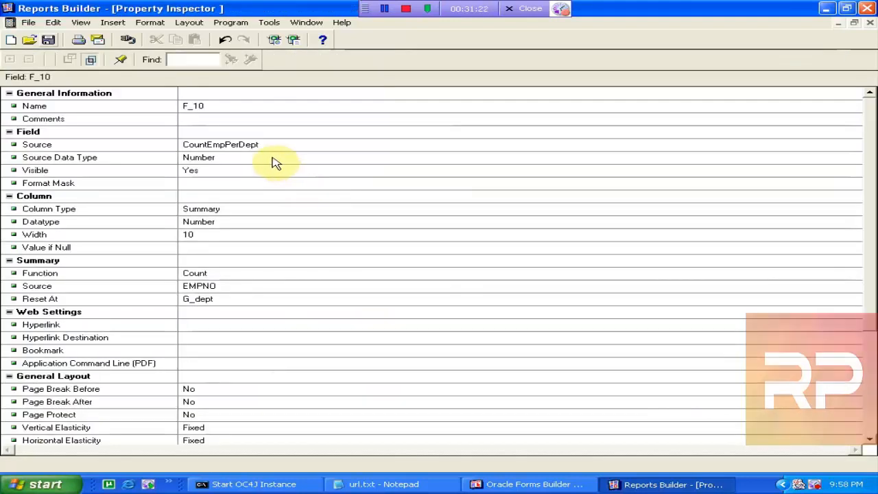
- Set the source of the copied field in the Total row to SumEmpPerDept
click(264, 145)
key(s)
key(s)
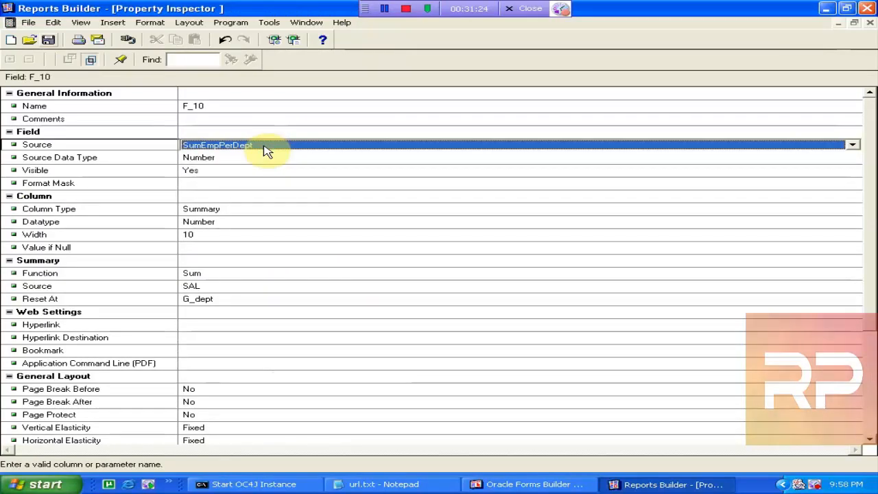
click(279, 132)
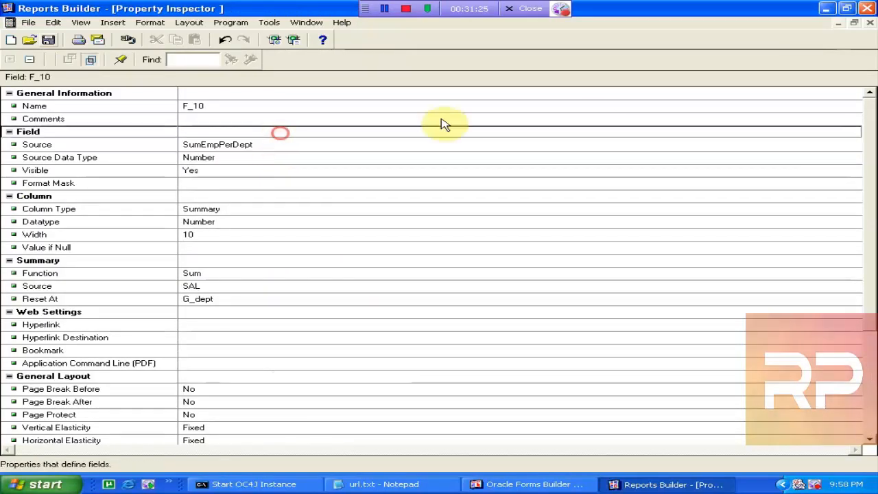
click(870, 22)
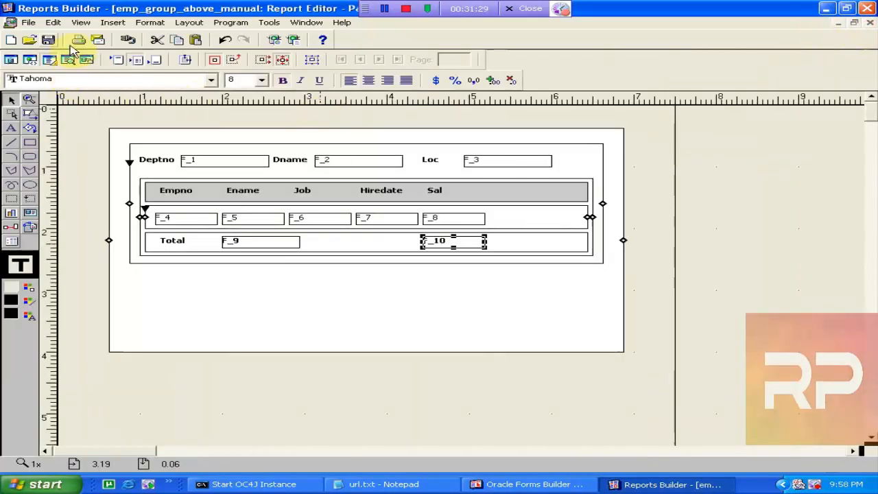
- Run the paper layout and examine the department totals and the headings on both report pages
click(297, 40)
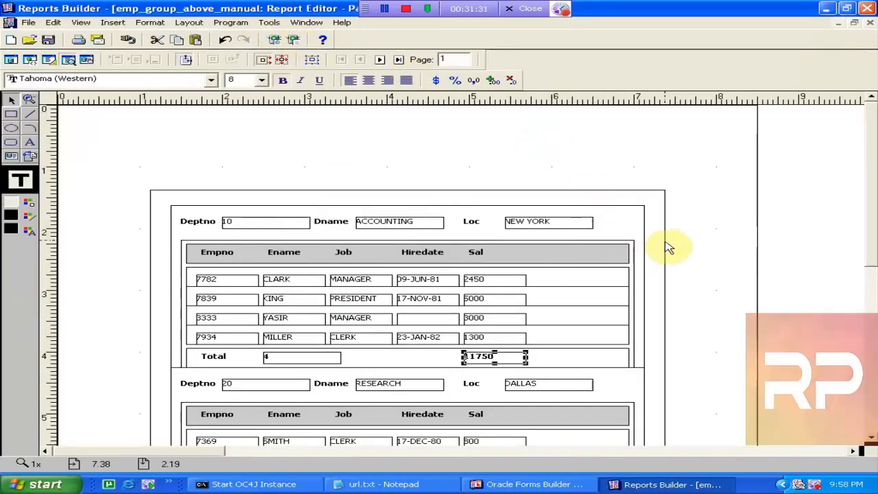
click(687, 156)
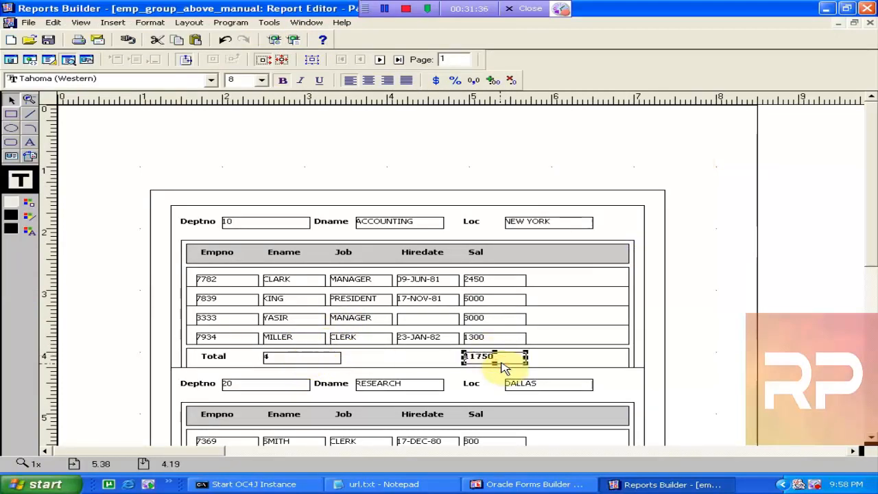
click(872, 333)
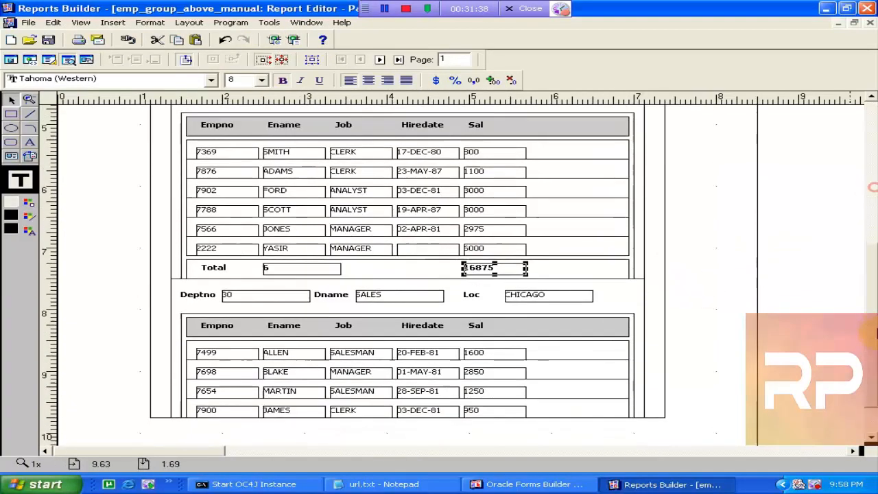
click(873, 186)
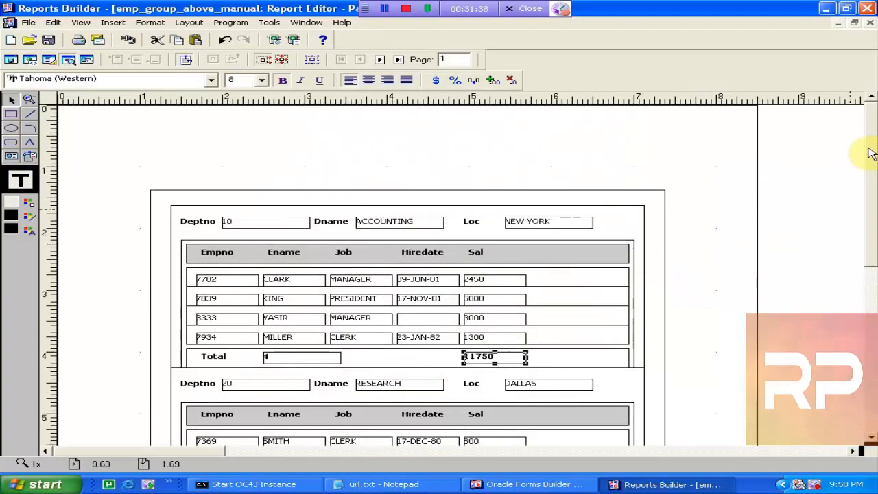
click(391, 60)
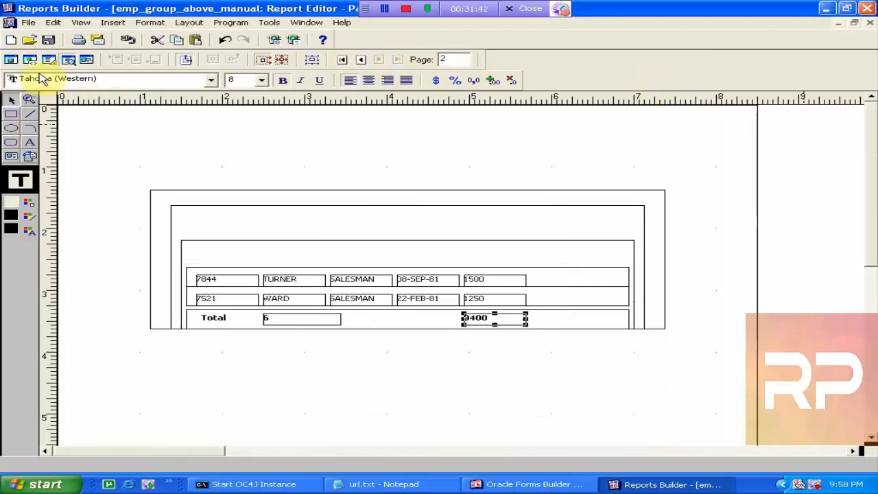
click(359, 61)
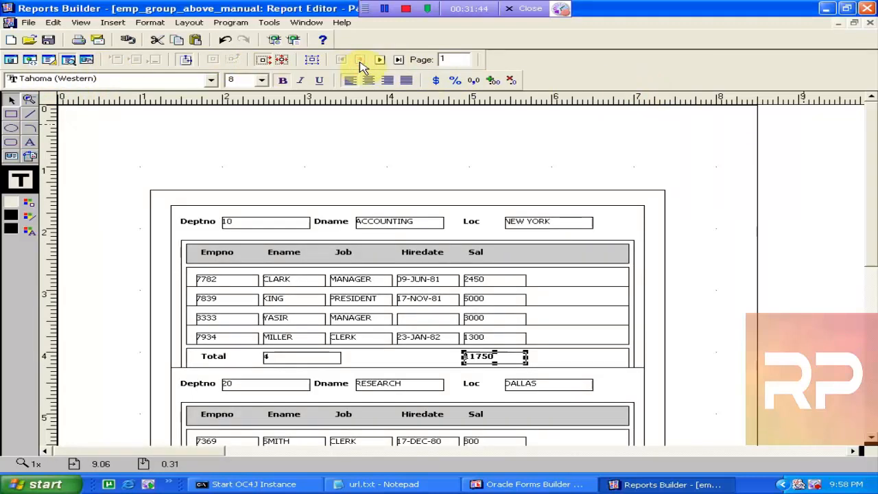
click(381, 60)
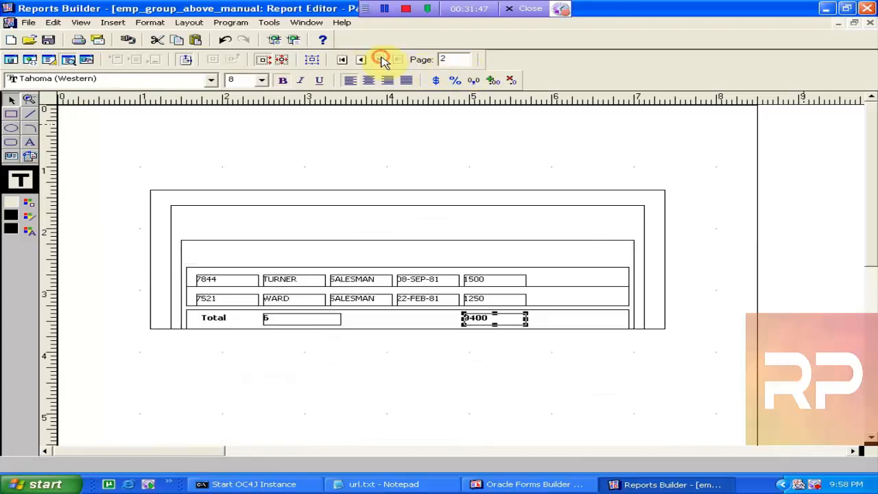
click(362, 61)
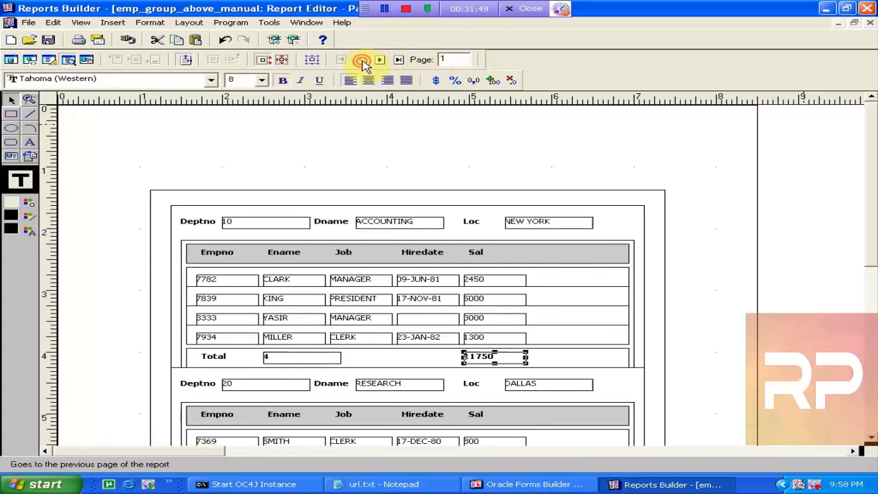
mouse_move(872, 138)
mouse_down()
mouse_move(873, 307)
mouse_move(868, 130)
mouse_up()
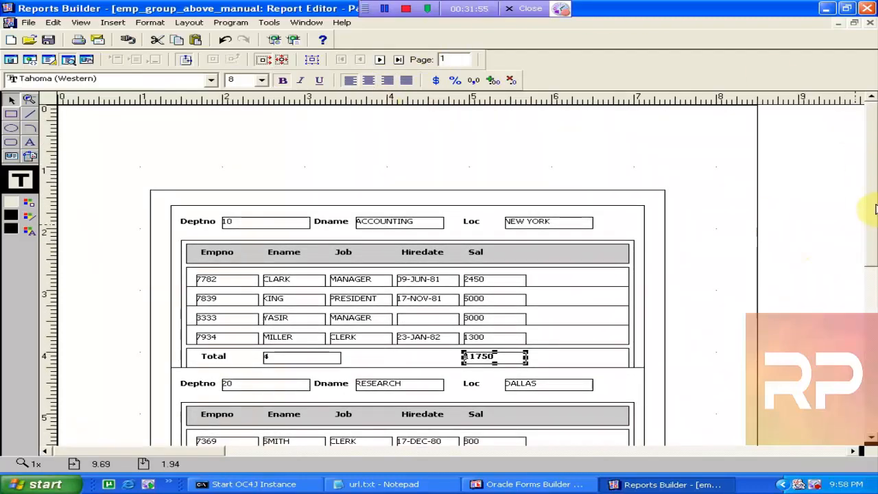
drag(876, 209, 875, 366)
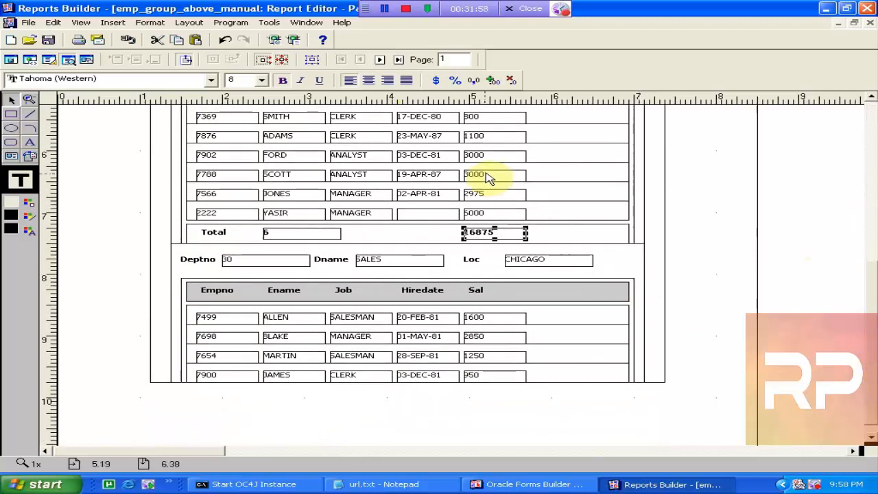
click(379, 59)
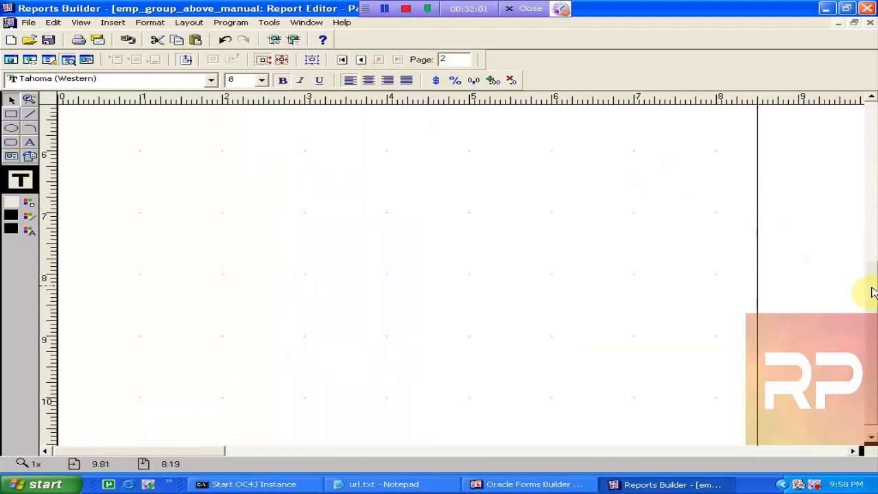
drag(873, 293, 871, 96)
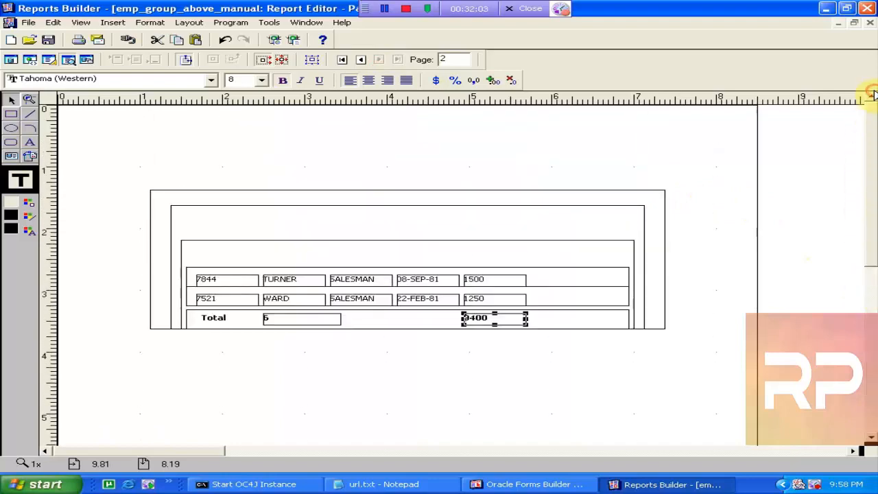
click(361, 60)
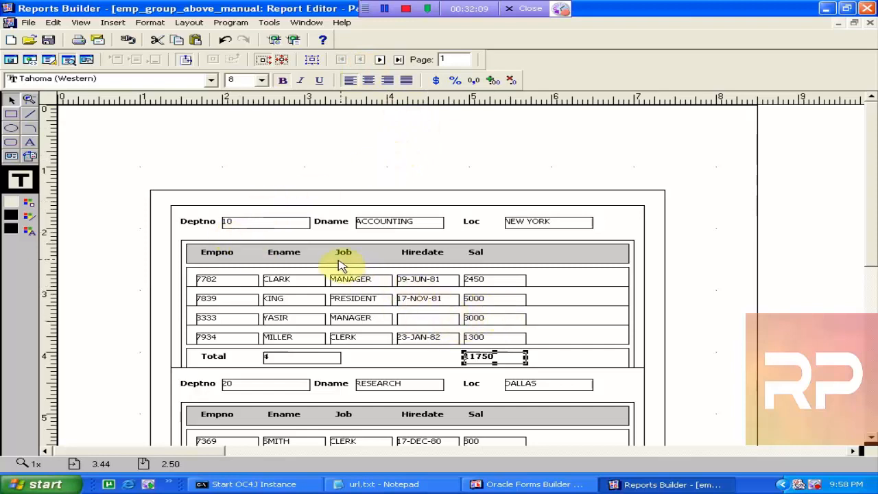
- Set Print Object On to All Pages for the department labels and fields and the shaded column-heading frame with its labels, and preview page 2
click(48, 59)
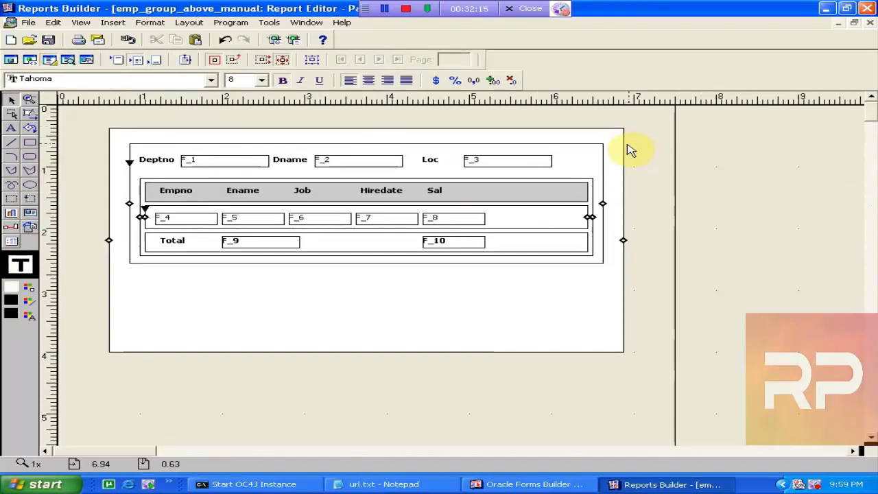
drag(638, 148, 129, 215)
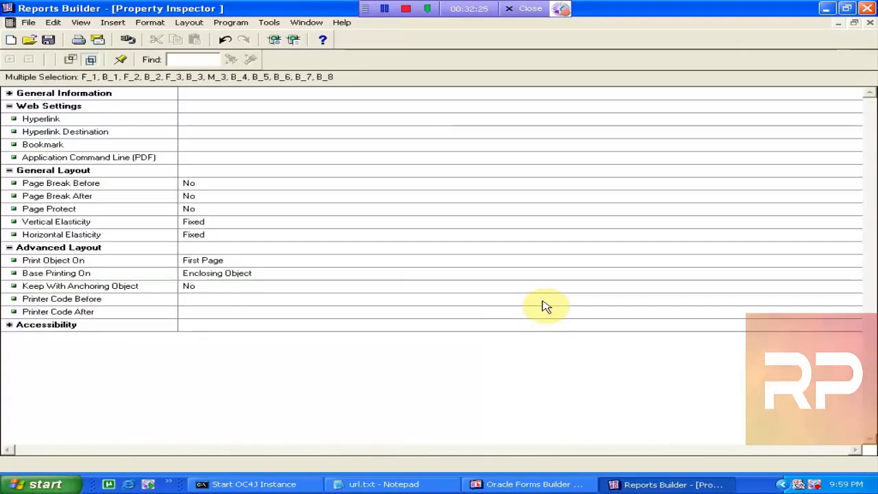
click(210, 262)
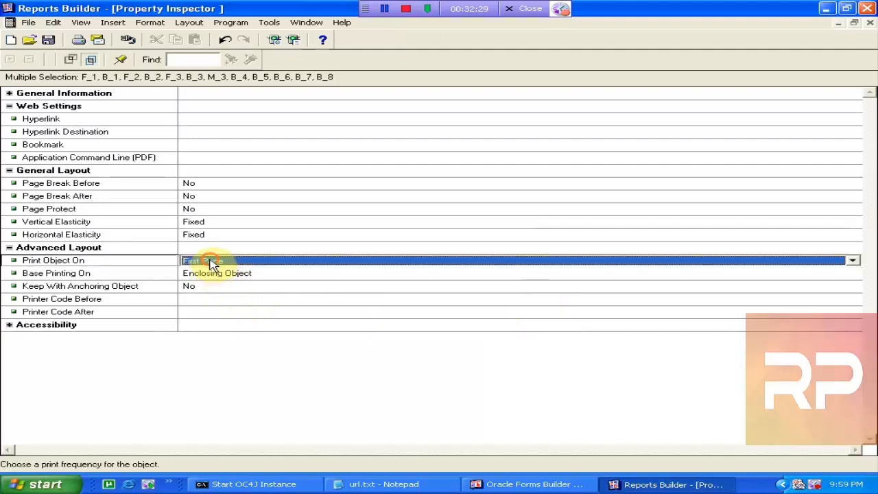
click(215, 262)
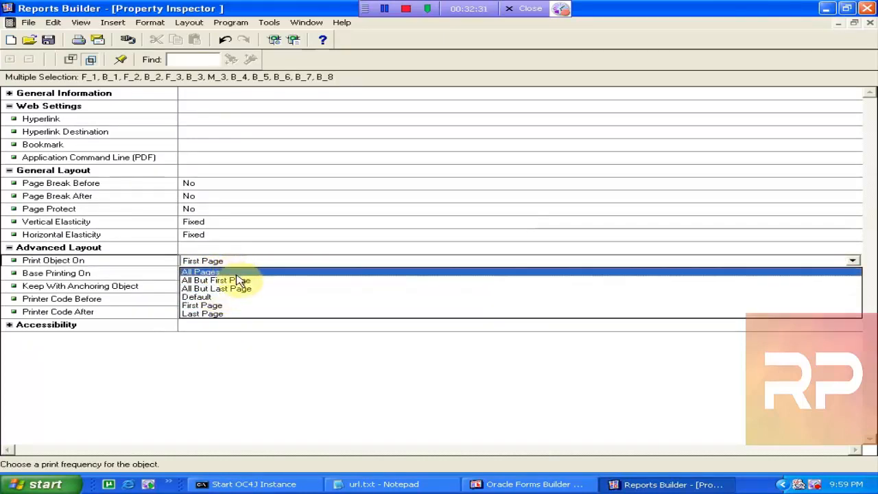
click(234, 274)
click(295, 222)
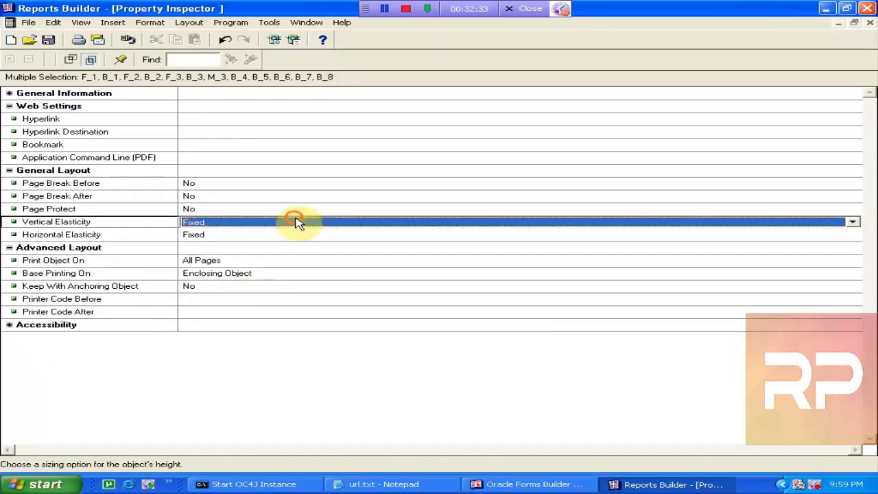
click(868, 26)
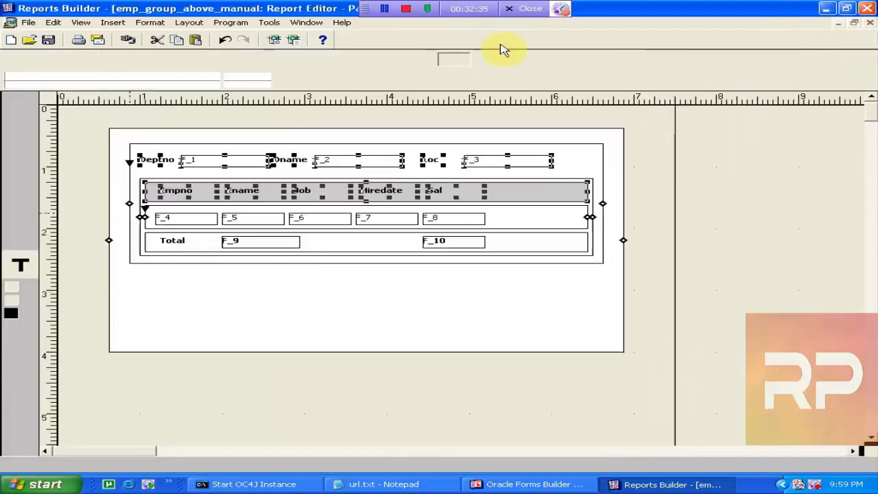
click(288, 46)
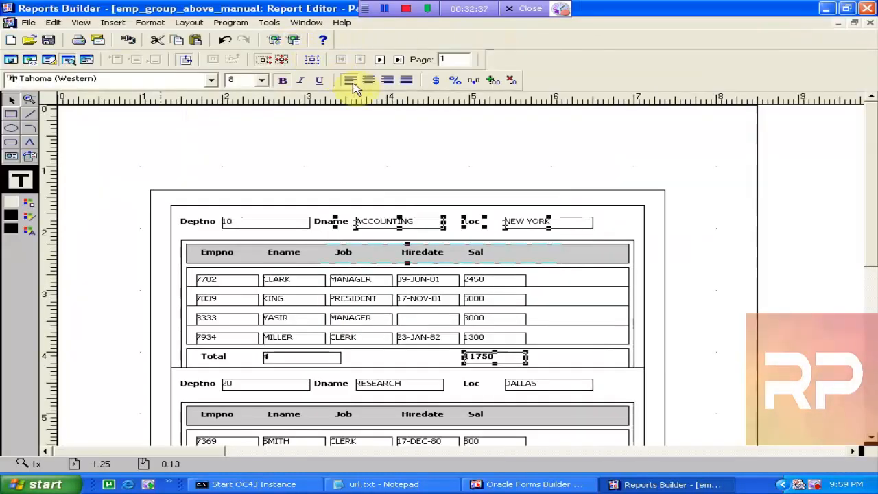
click(379, 59)
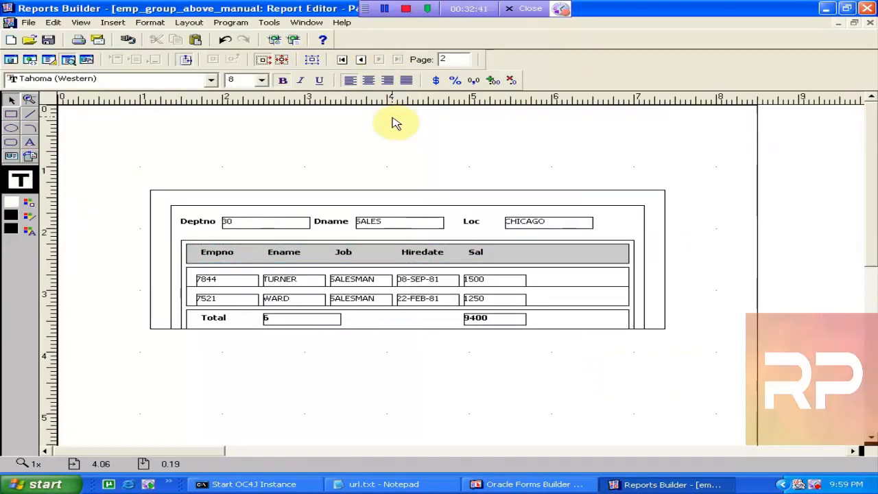
- Examine the repeated department and column headings on both preview pages, and return to the paper layout
click(361, 60)
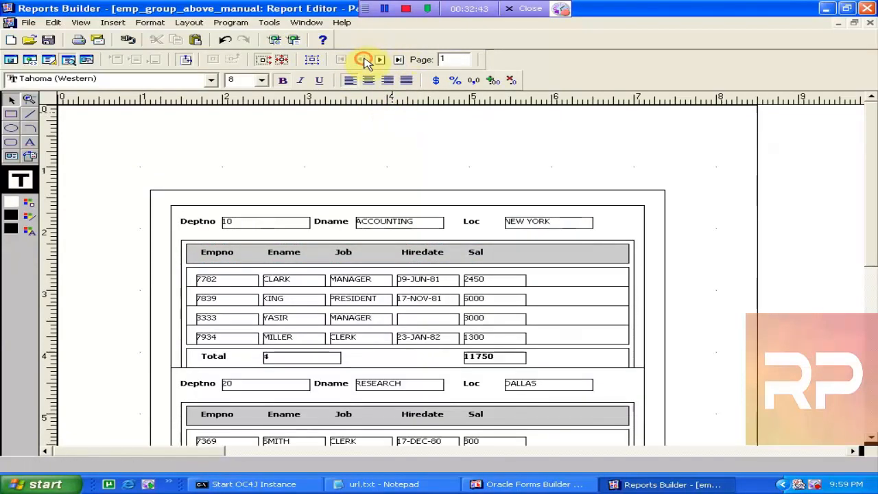
click(379, 59)
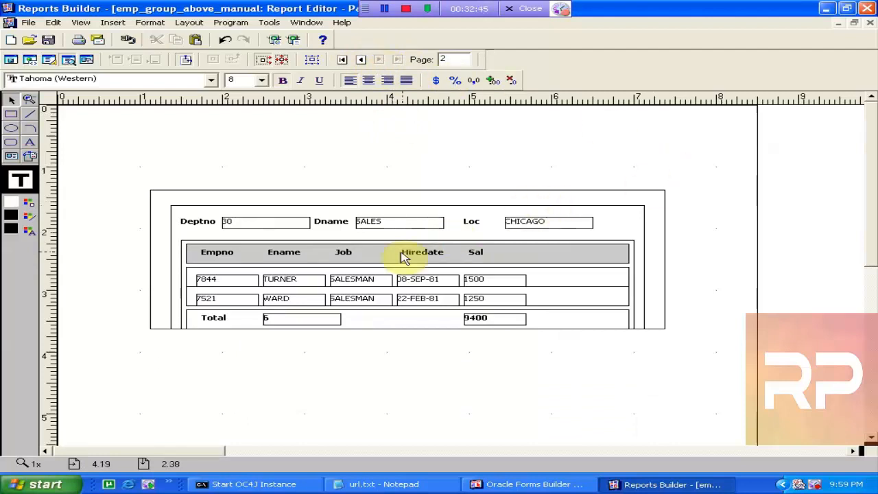
click(35, 60)
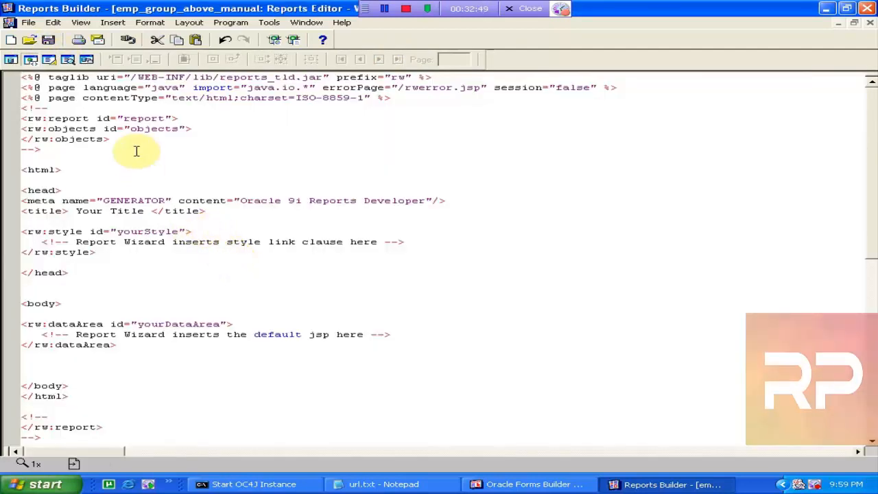
click(49, 60)
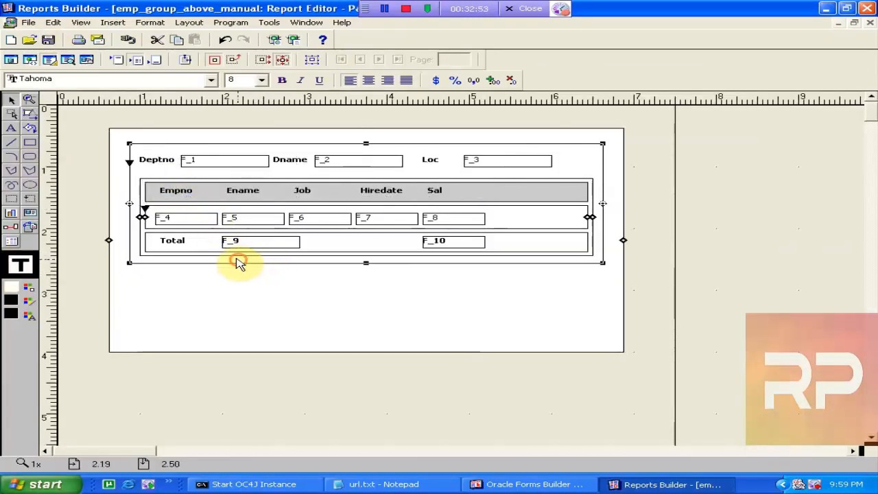
- Move the department repeating frame closer to the outer frame's upper-left corner and shrink the outer frame to about 6 by 2.8 inches
click(263, 311)
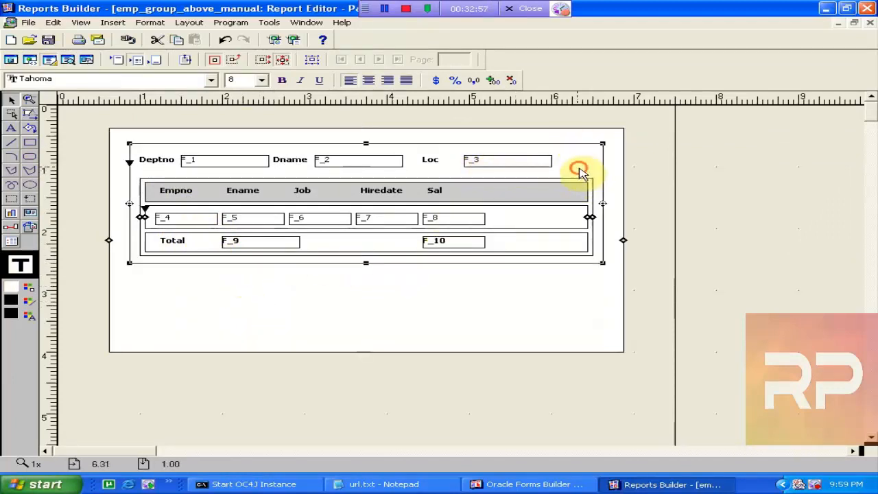
key(Up)
key(Up)
key(Left)
key(Left)
key(Left)
key(Left)
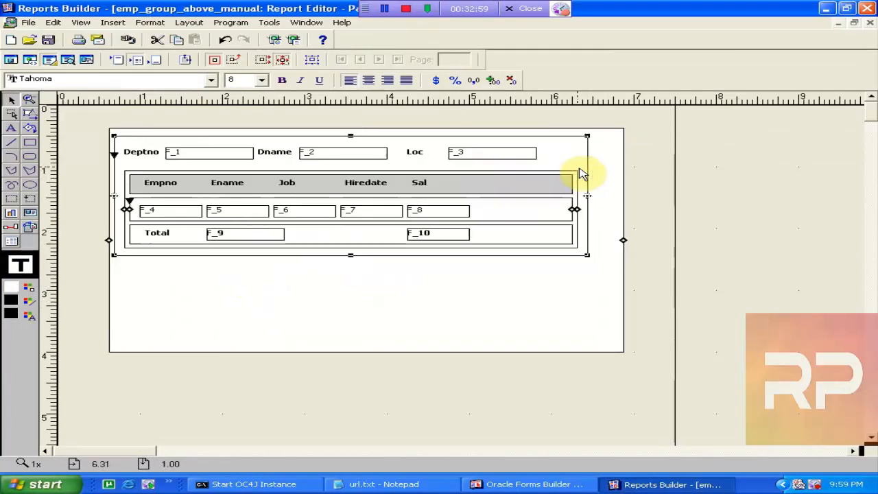
key(Down)
key(Right)
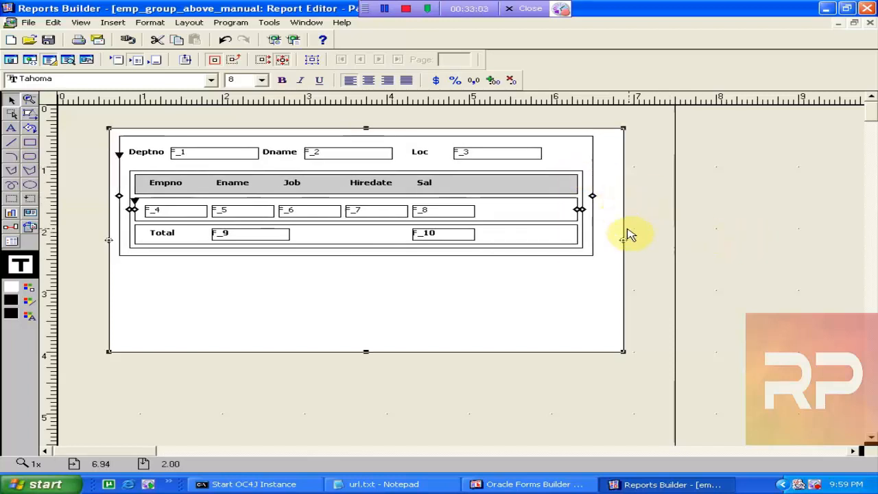
drag(625, 244, 603, 244)
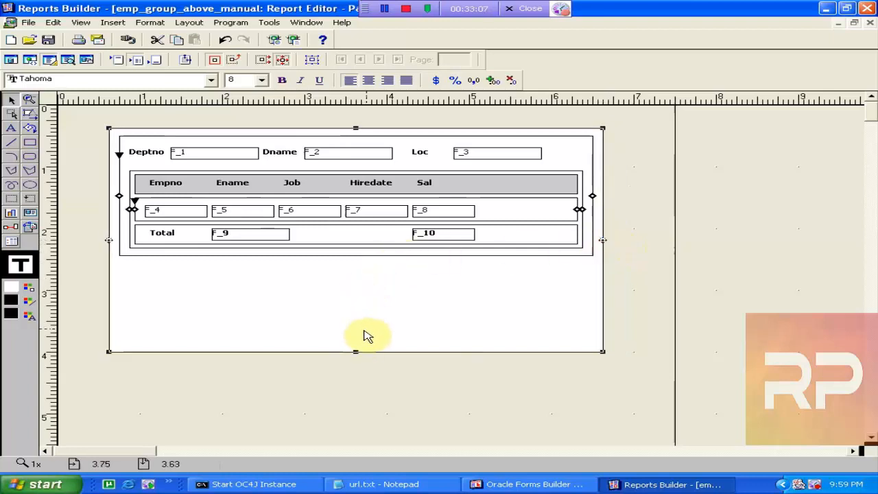
drag(356, 351, 353, 300)
click(515, 235)
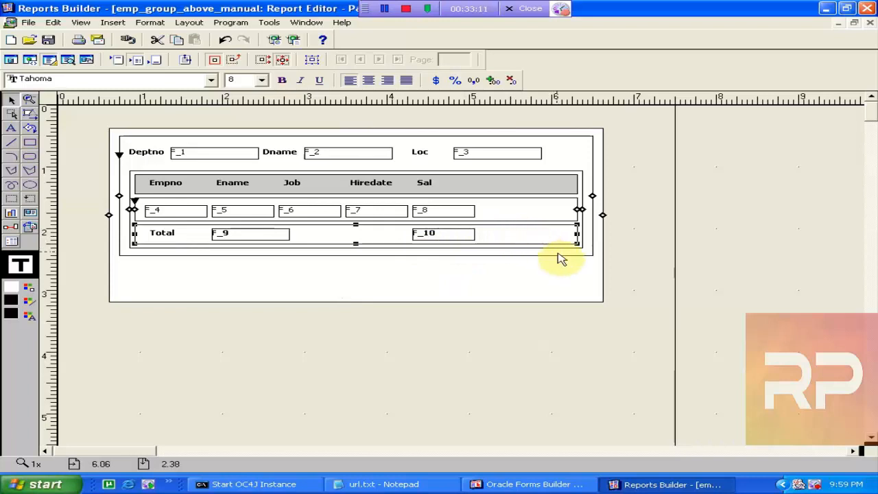
click(638, 282)
drag(648, 257, 119, 216)
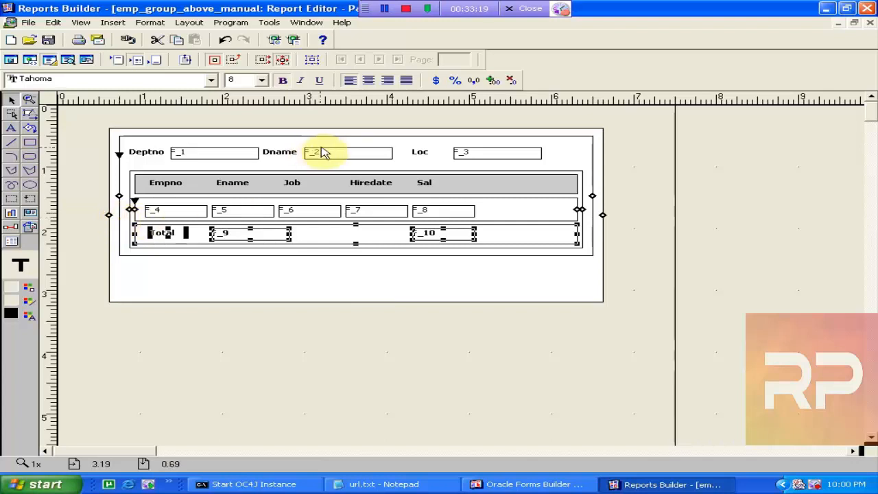
click(870, 22)
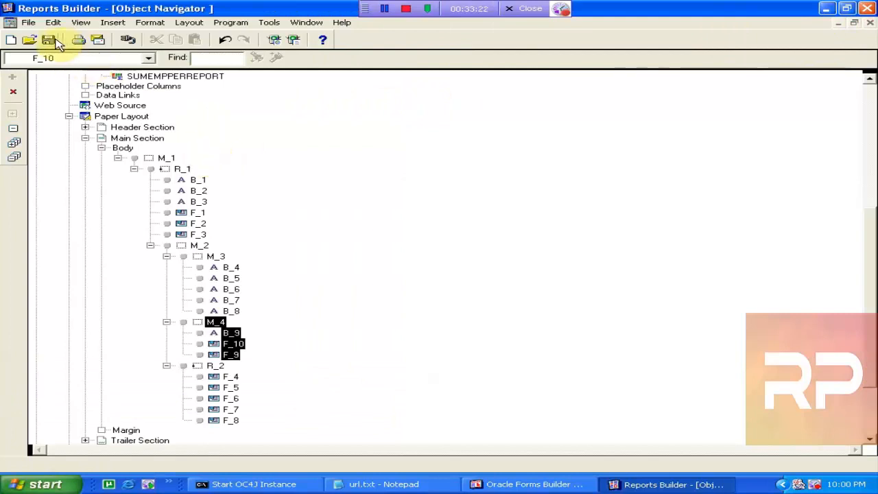
double_click(85, 116)
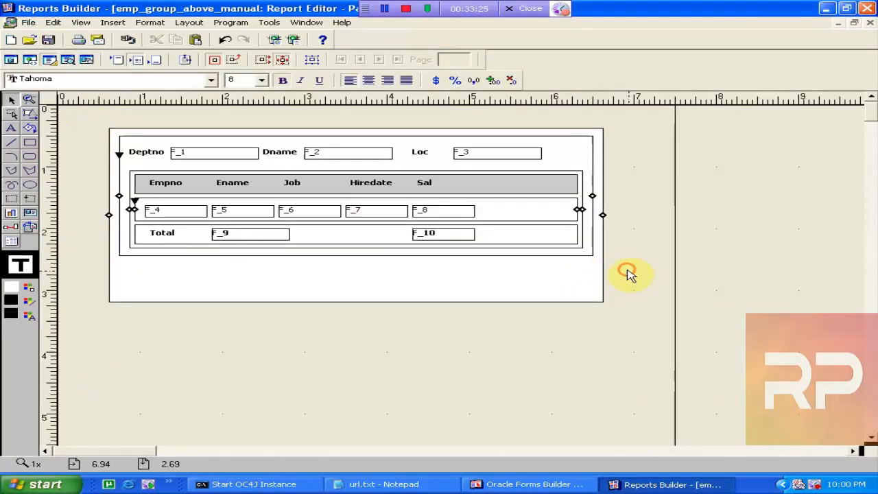
- Duplicate the department Total row with its frame, place the copy beneath the department frame with Confine off, and shorten the outer frame to fit
drag(638, 287, 120, 221)
key(ctrl+d)
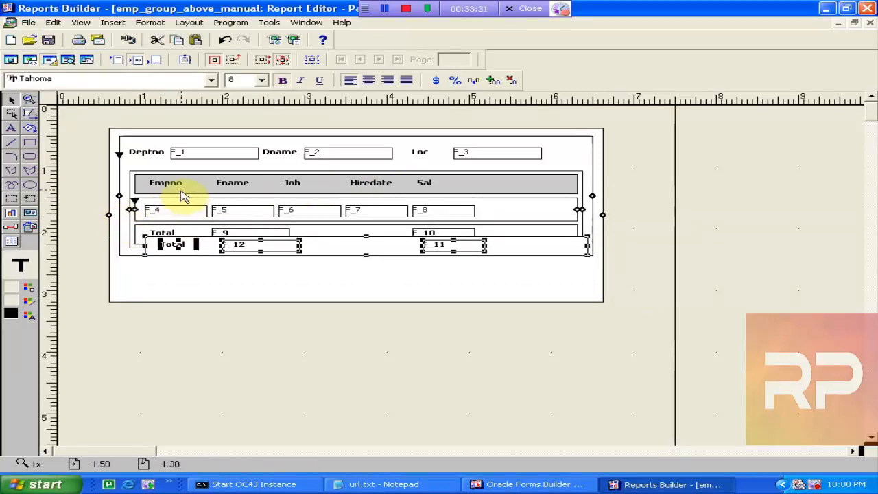
click(233, 60)
key(Down)
key(Down)
key(Down)
key(Down)
key(Down)
key(Down)
key(Down)
key(Down)
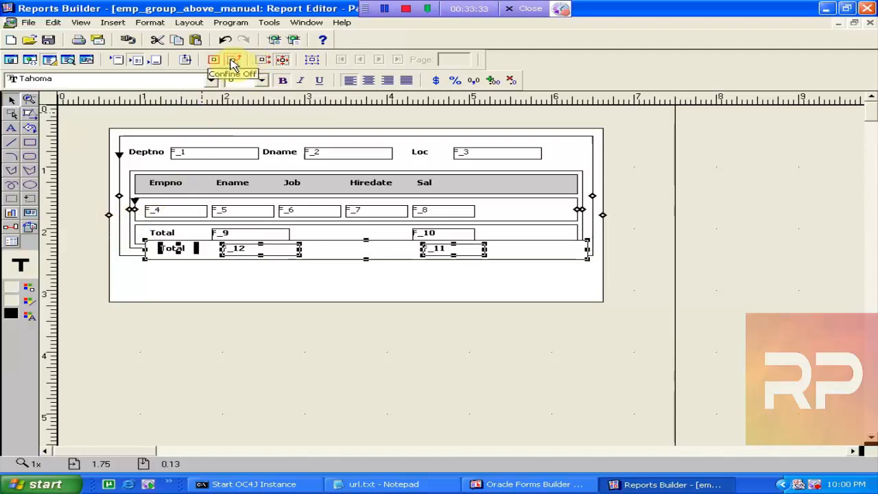
key(Left)
key(Left)
key(Left)
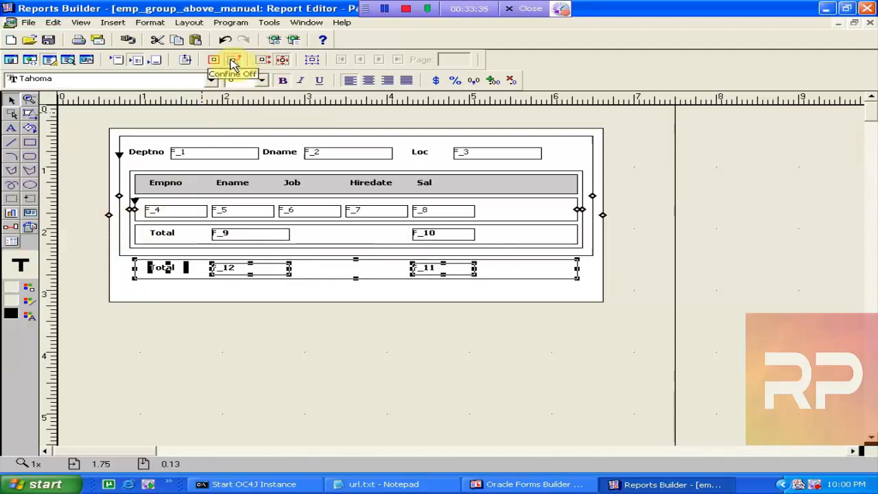
key(Right)
key(Down)
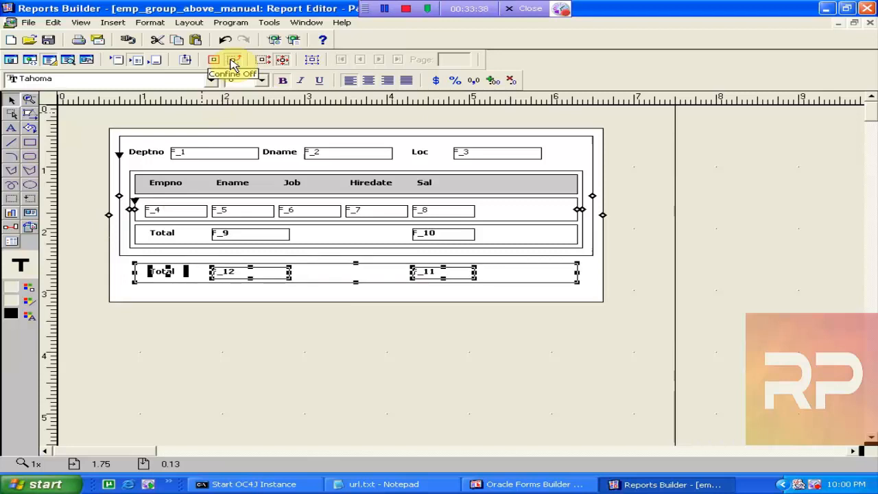
key(Up)
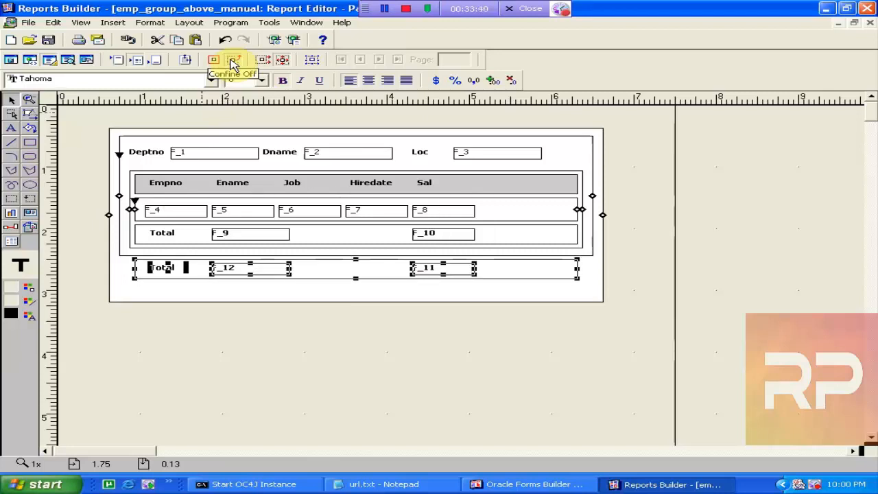
click(328, 300)
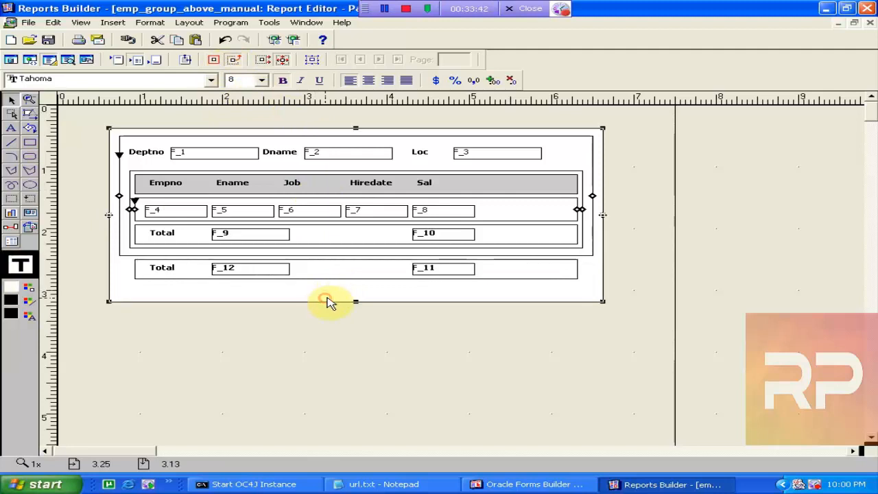
drag(355, 302, 349, 289)
- Set the source of the employee count field in the copied Total row to CountEmpPerReport
click(222, 270)
double_click(220, 271)
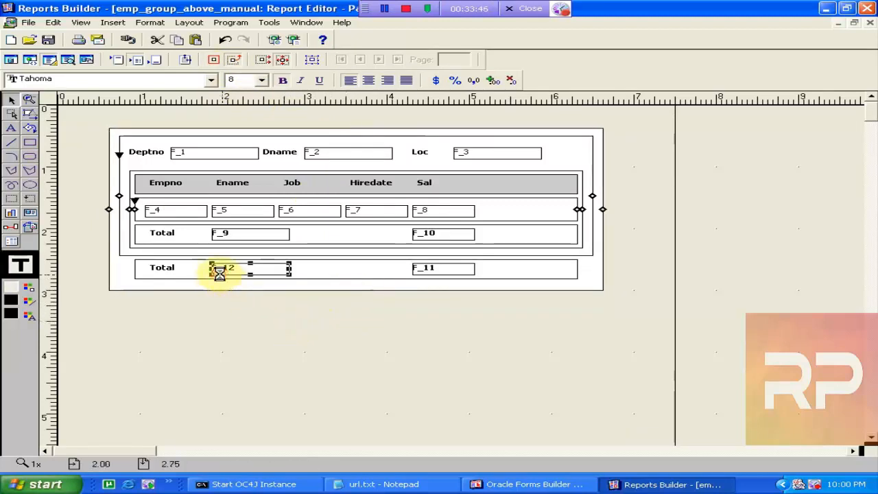
click(253, 146)
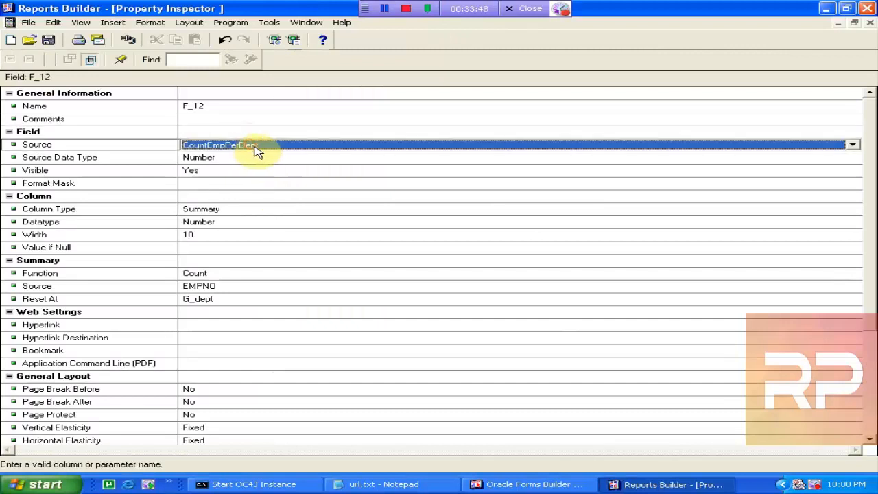
click(254, 147)
click(260, 167)
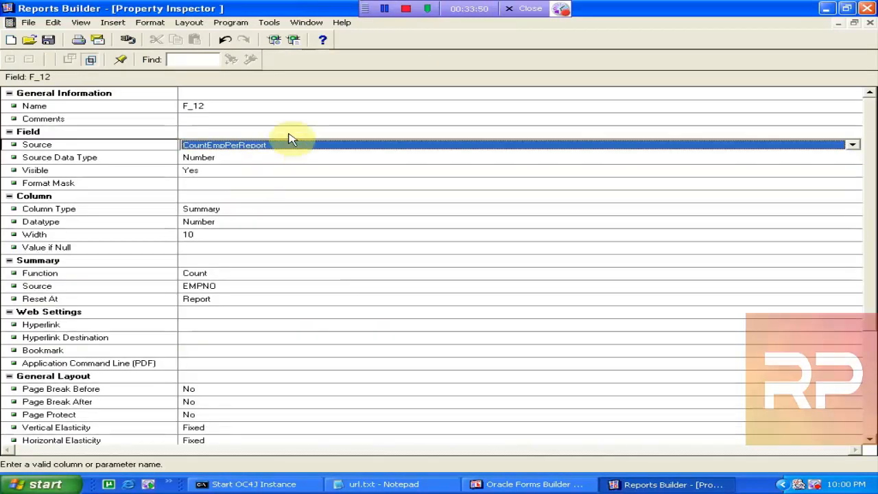
click(289, 131)
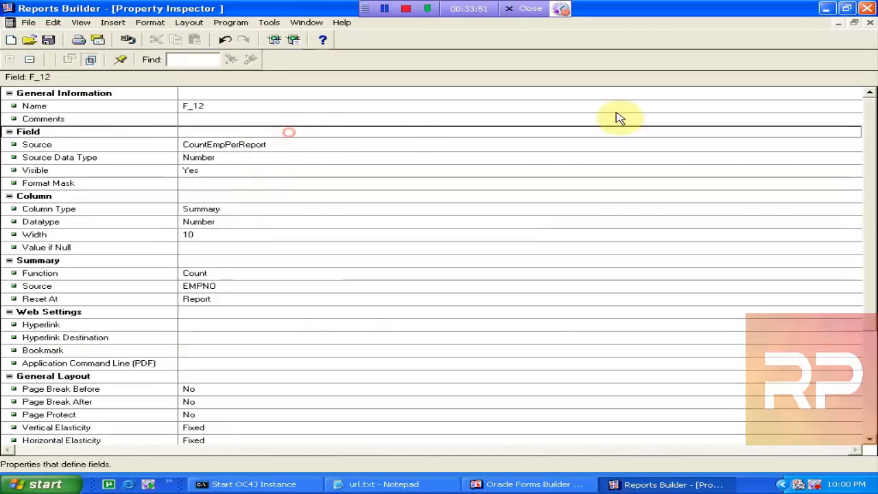
click(870, 26)
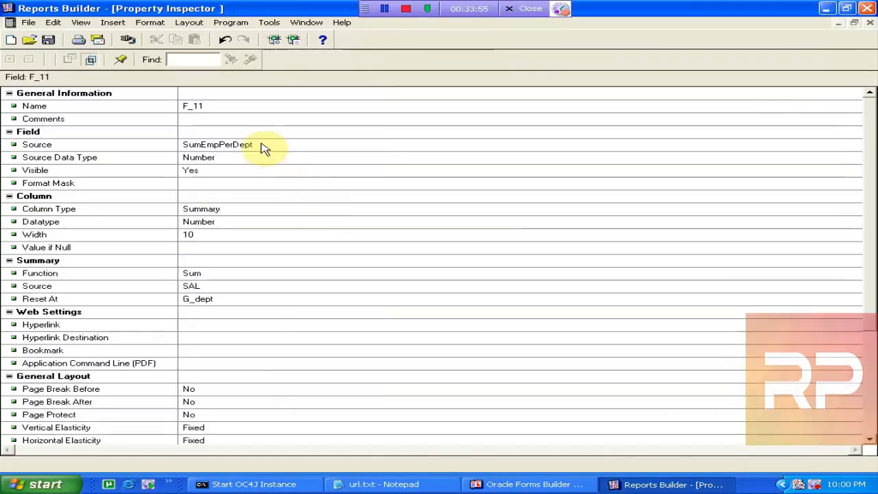
- Set the source of the salary field in the copied Total row to SumEmpPerReport
click(261, 146)
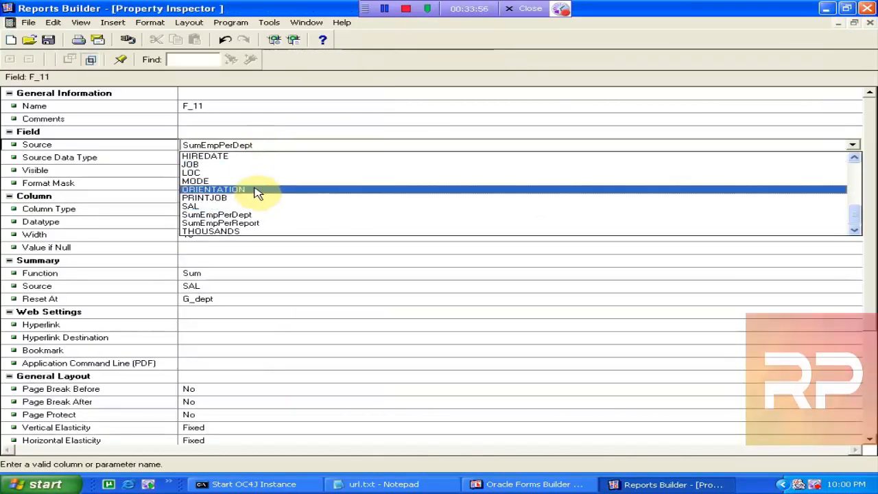
click(249, 224)
click(650, 95)
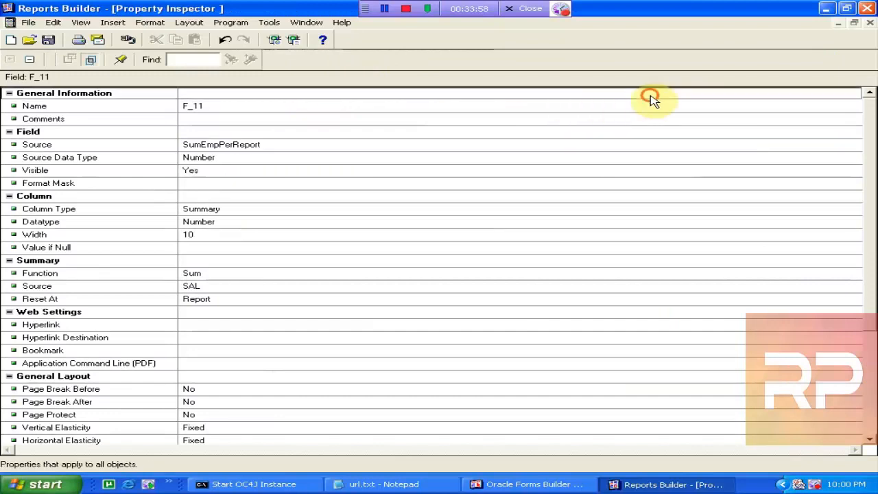
click(870, 22)
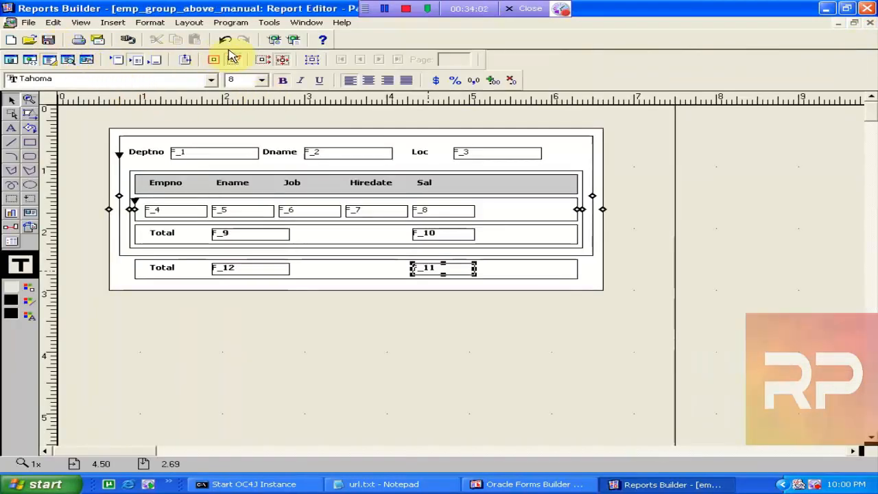
- Run the paper layout and examine the report totals on page 2 and the department blocks on page 1
click(293, 41)
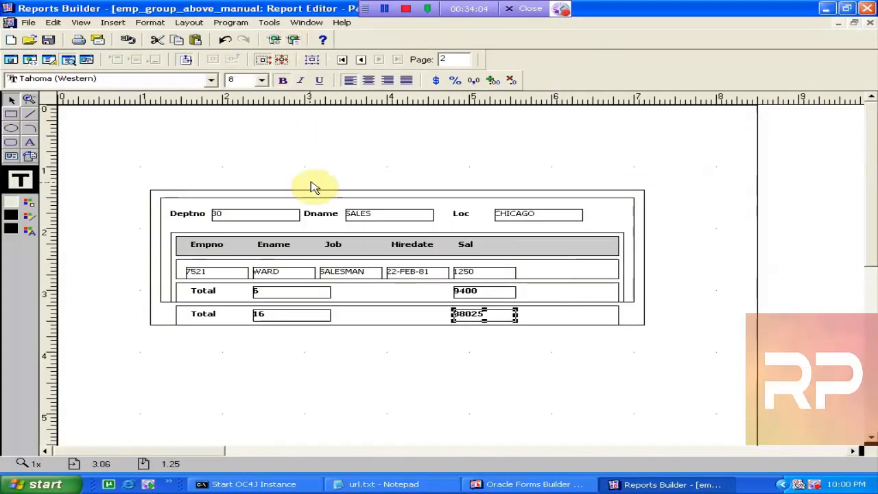
click(311, 347)
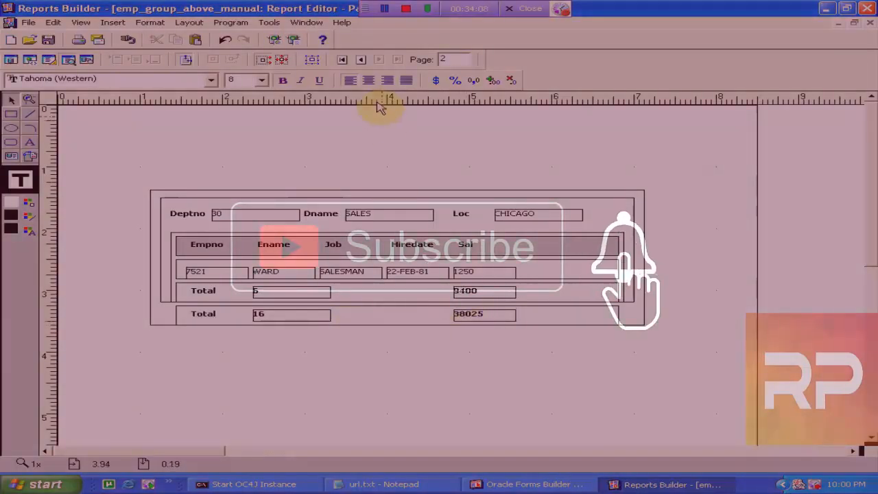
click(361, 62)
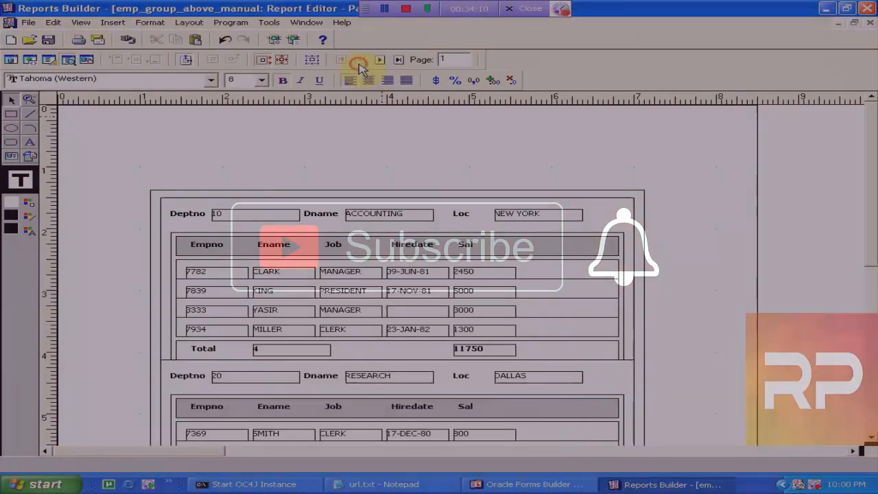